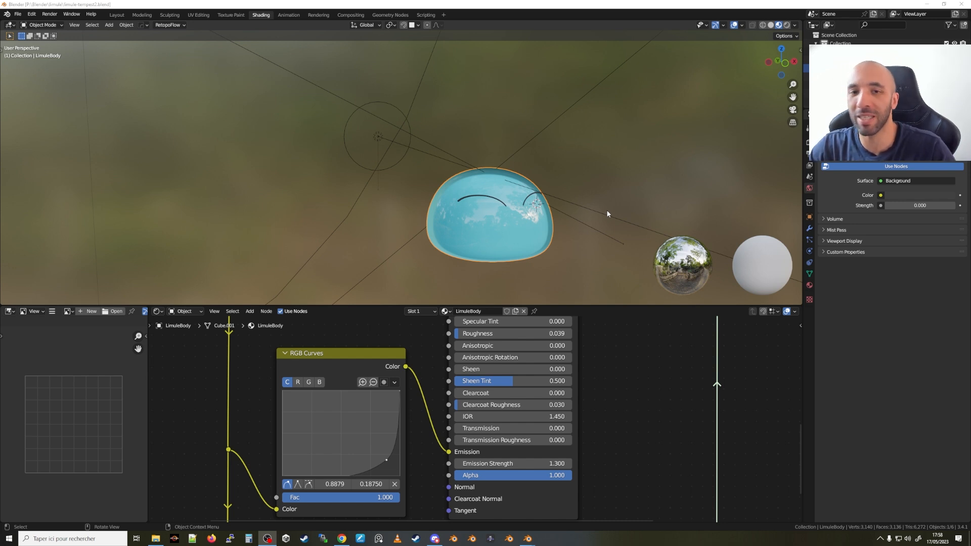
Switch to the Layout workspace, recentre the 3D cursor and frame the whole scene.
middle_click_drag(440, 141, 457, 200)
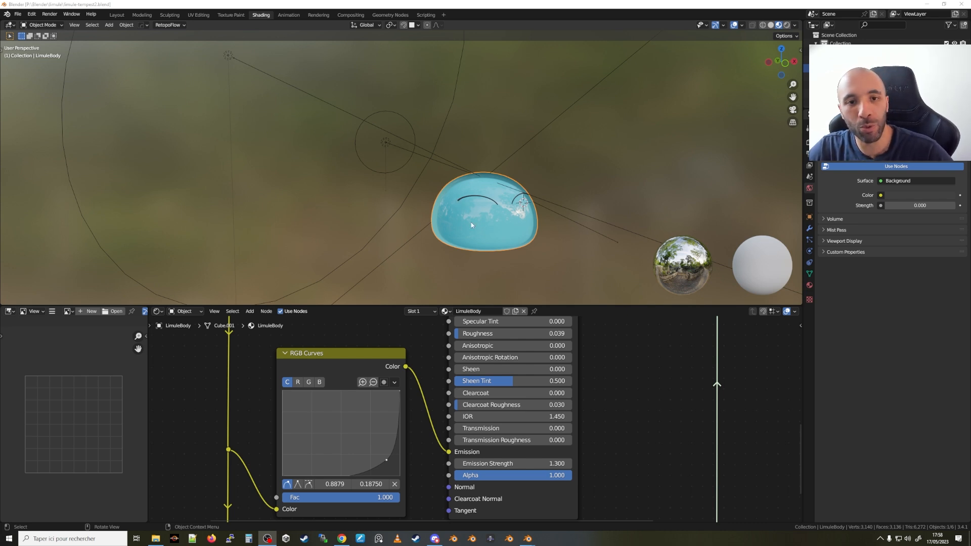
left_click(116, 15)
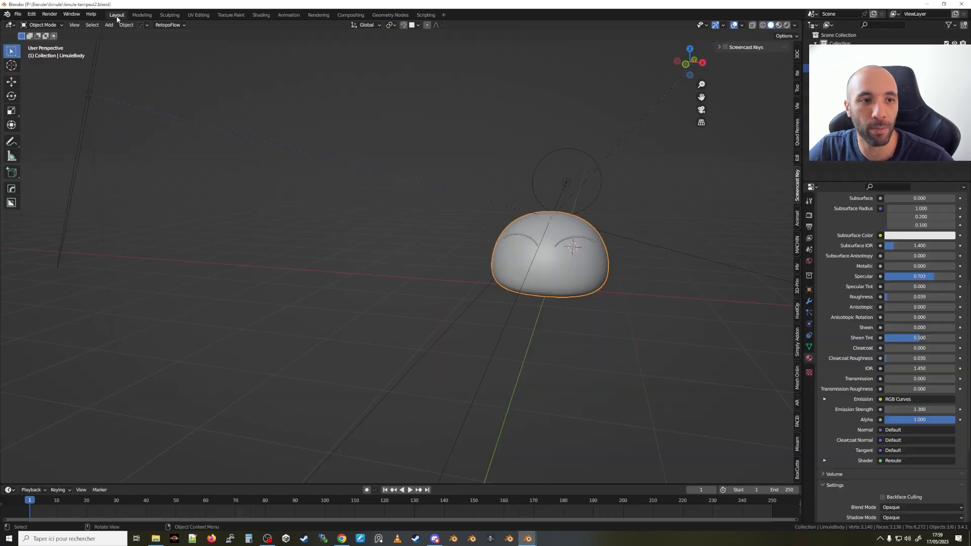
mouse_move(567, 273)
middle_mouse_down()
mouse_move(594, 287)
mouse_move(582, 299)
mouse_move(564, 263)
middle_mouse_up()
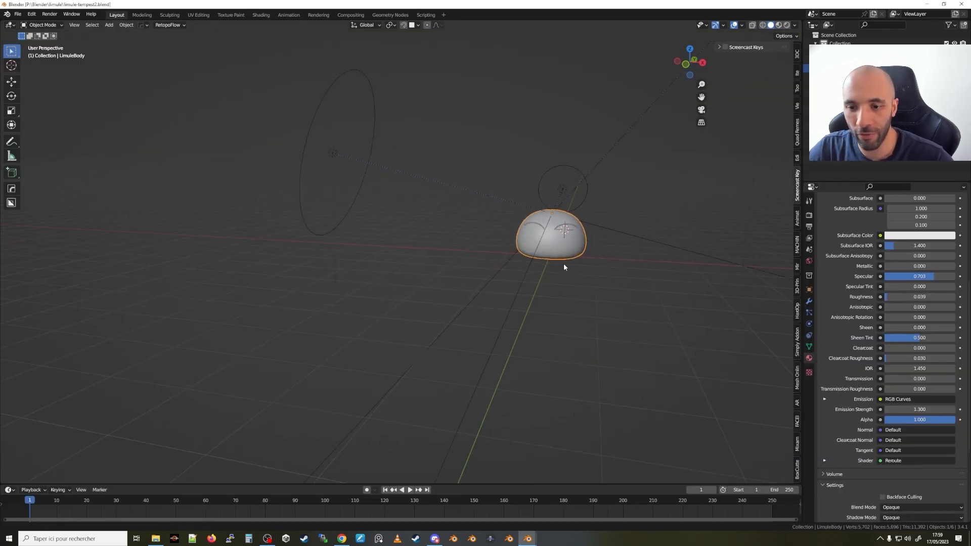
key("shift+c")
middle_click_drag(408, 286, 436, 300)
scroll(415, 296, "up", 4)
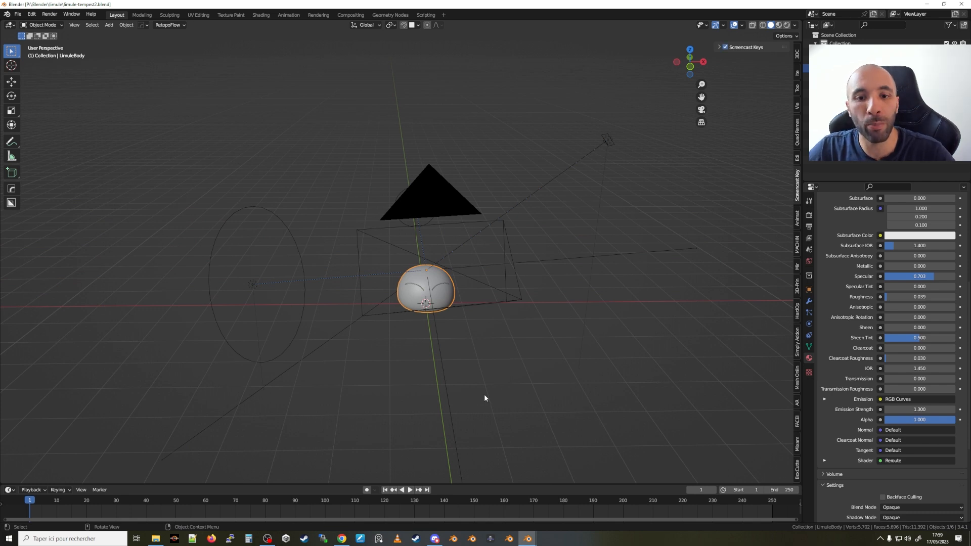
Add the eyes to the body selection and move both objects to a new collection named Limule.
middle_click_drag(493, 378, 420, 292)
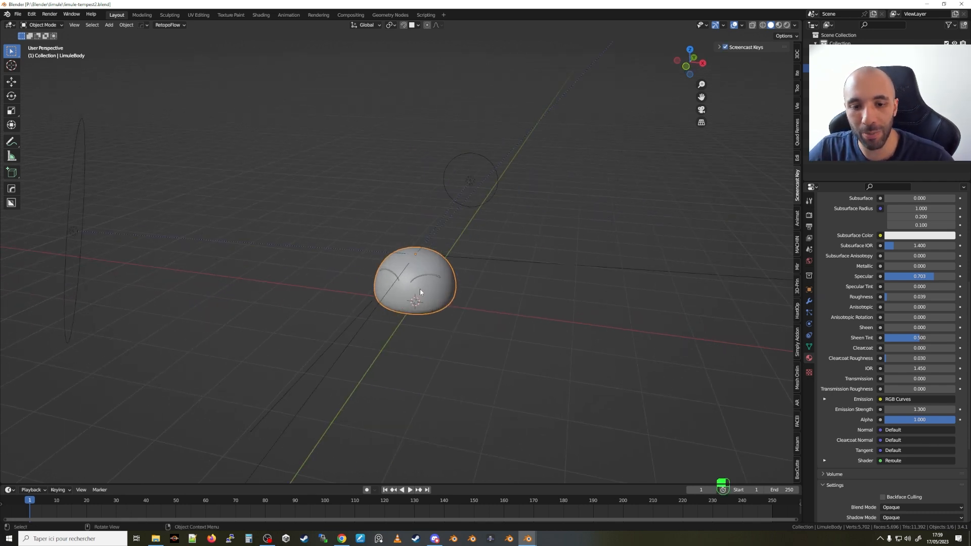
scroll(433, 280, "up", 4)
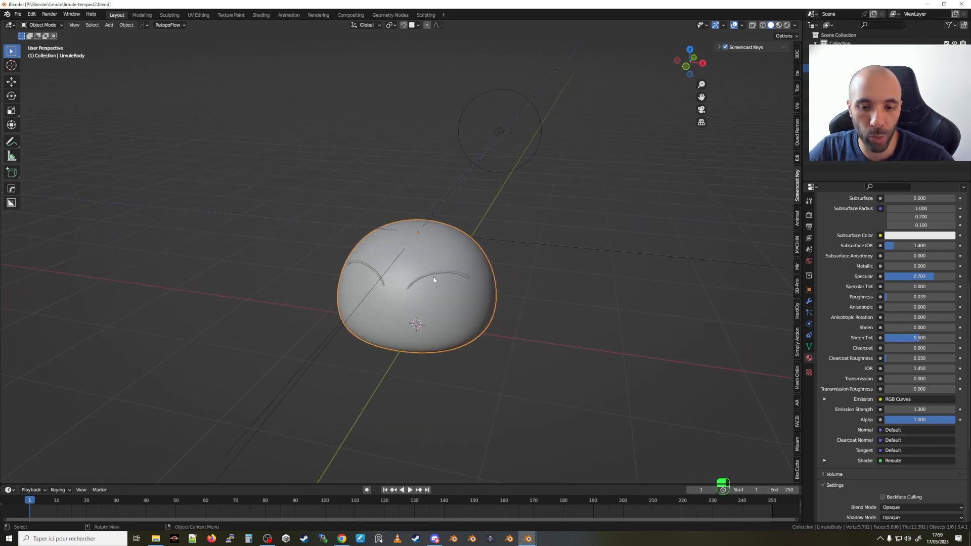
left_click(459, 276, "shift")
key("m")
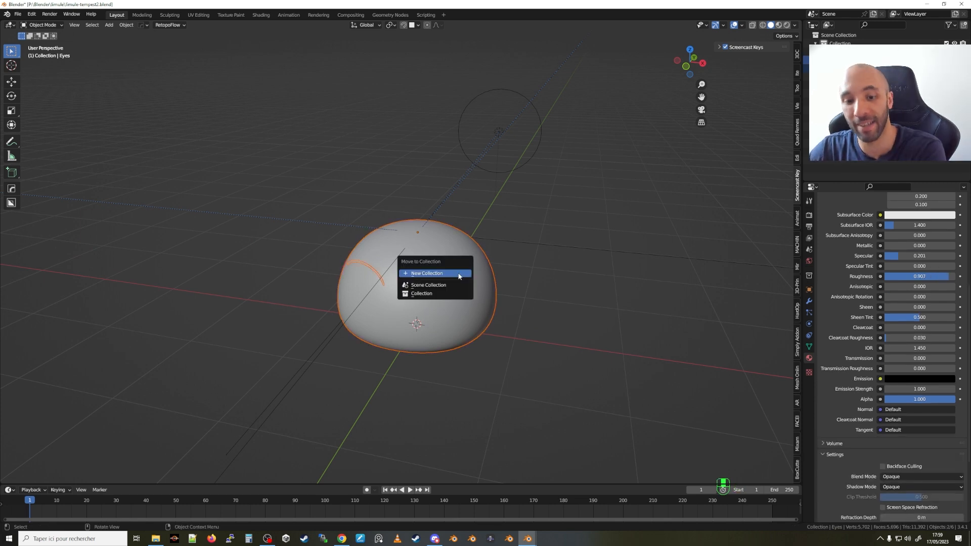
left_click(459, 276)
type("L")
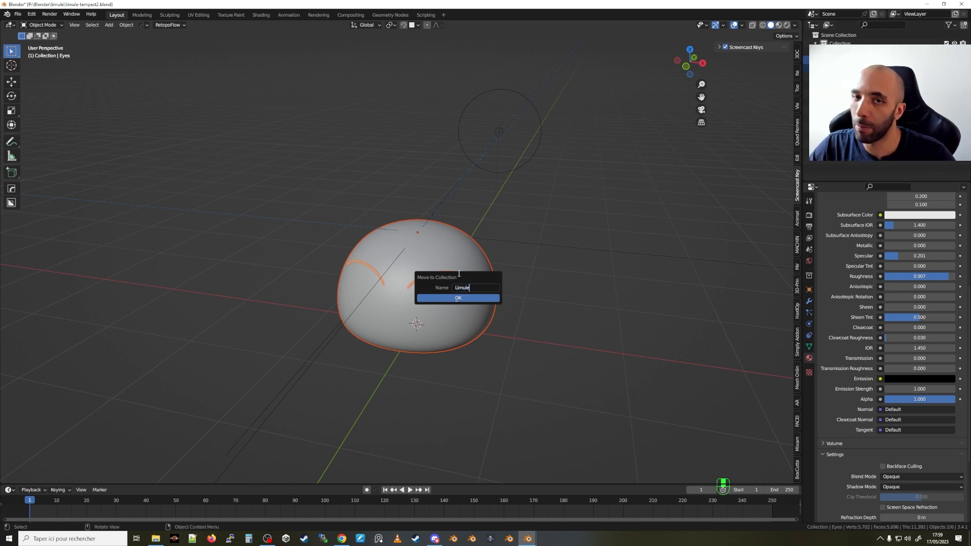
type("imule")
key("Return")
Change the TriLamp-Fill area light's shape to Disk and set its size to about 1.35 m.
scroll(481, 225, "down", 6)
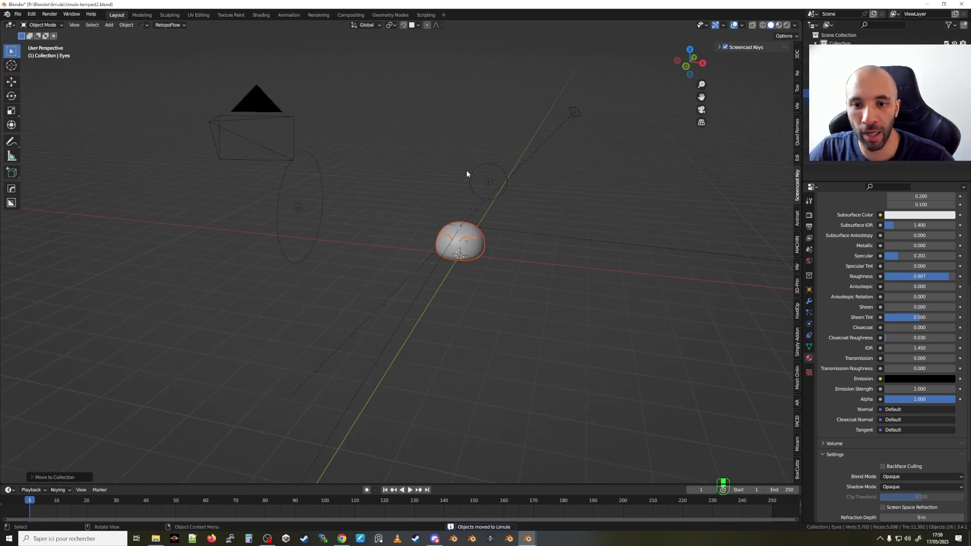
left_click(571, 114)
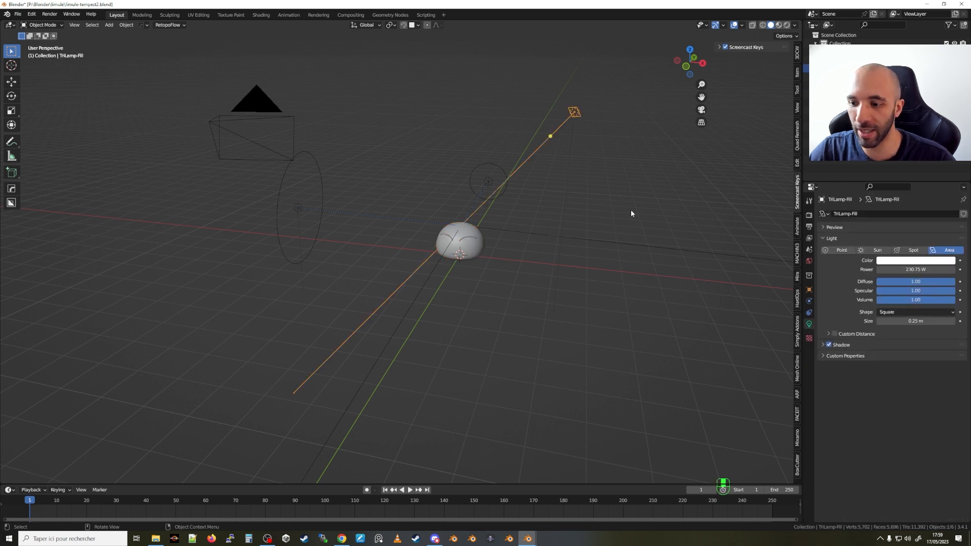
left_click(896, 313)
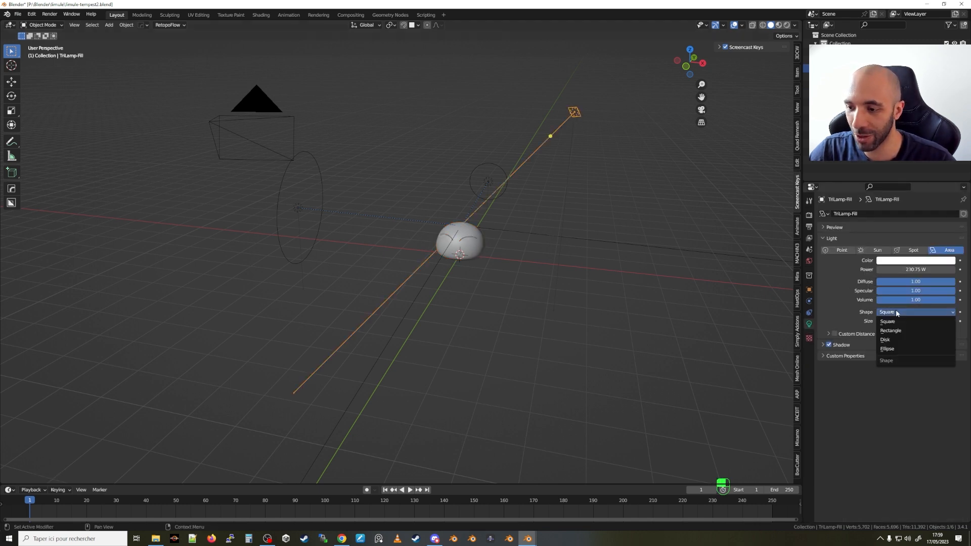
left_click(897, 341)
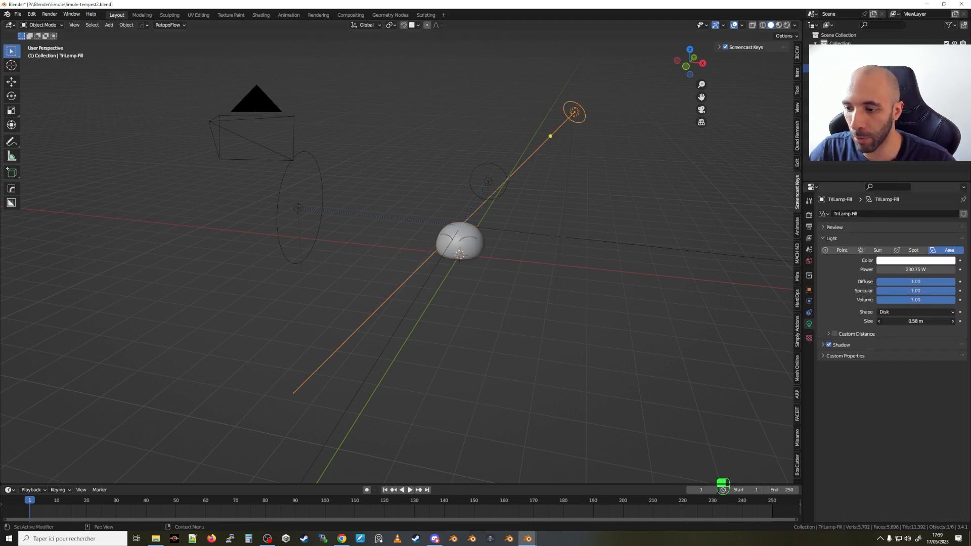
left_click_drag(916, 321, 934, 322)
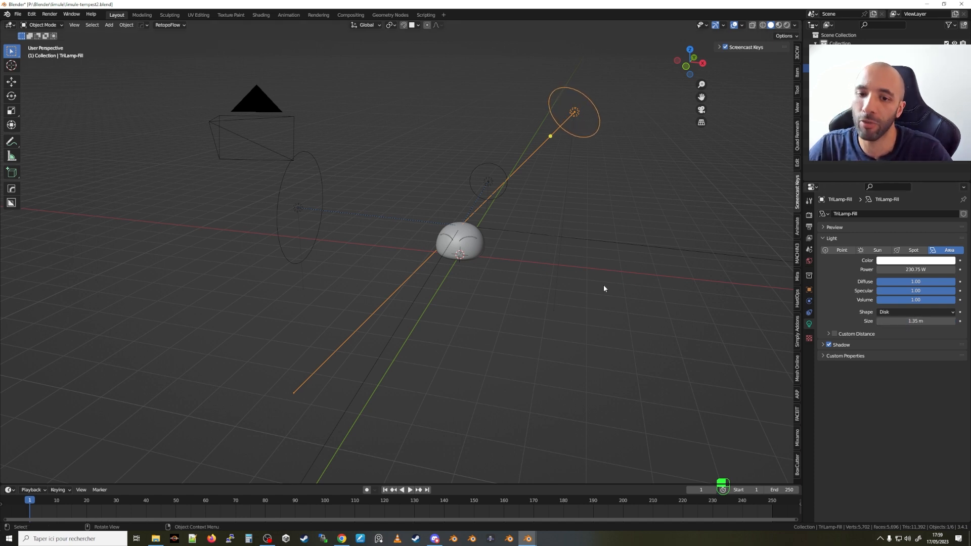
Select all three TriLamp lights and the camera and move them to a new collection named Env.
mouse_move(526, 121)
middle_mouse_down()
mouse_move(512, 140)
mouse_move(523, 140)
middle_mouse_up()
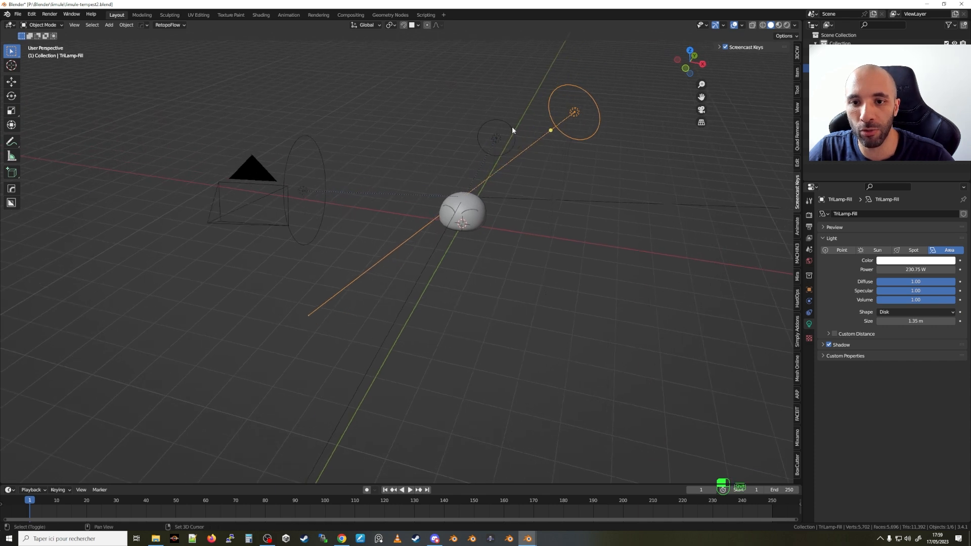
left_click(512, 129, "shift")
left_click(315, 142, "shift")
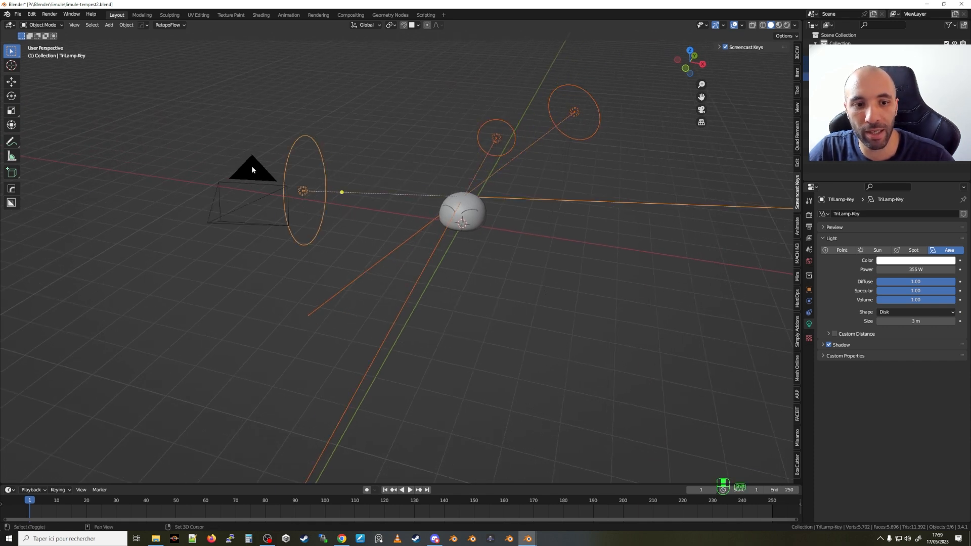
left_click(252, 167, "shift")
key("m")
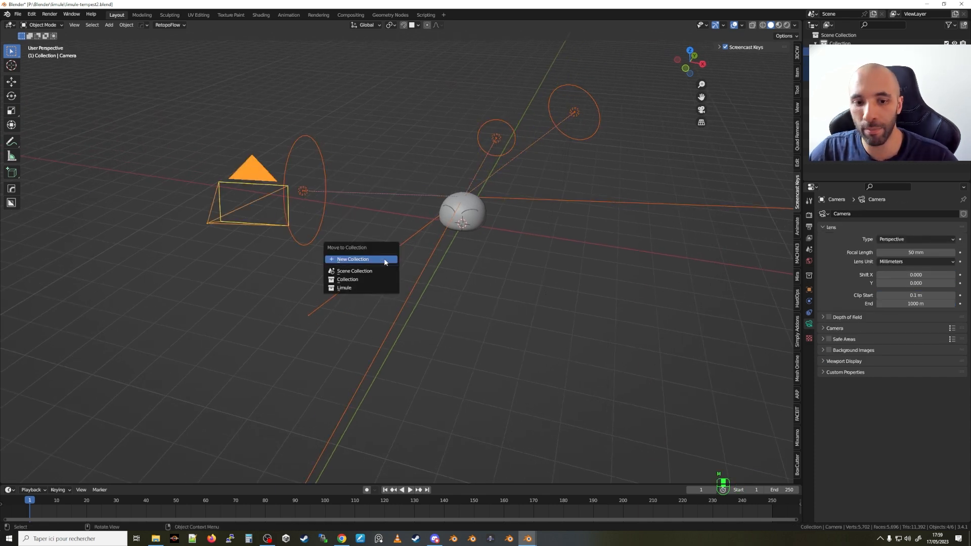
left_click(384, 259)
type("Env")
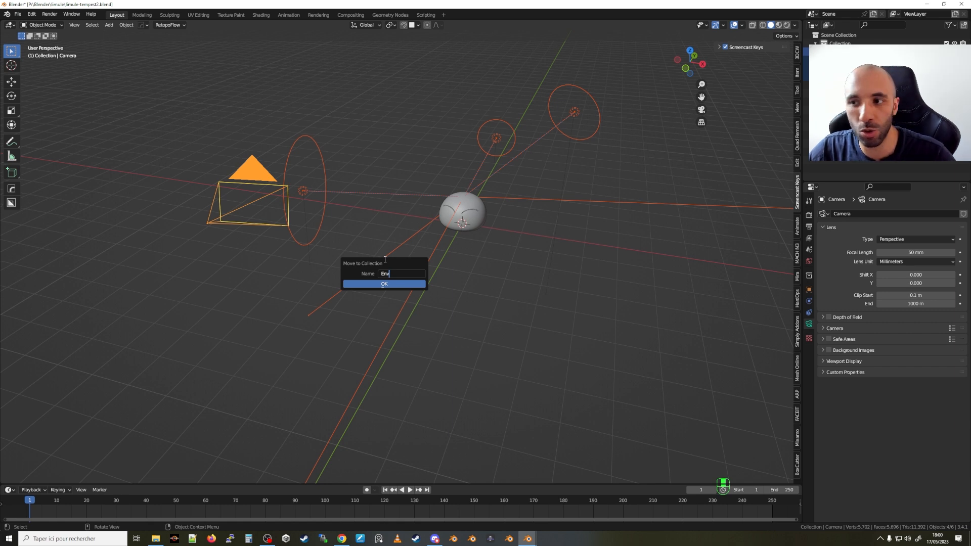
key("Return")
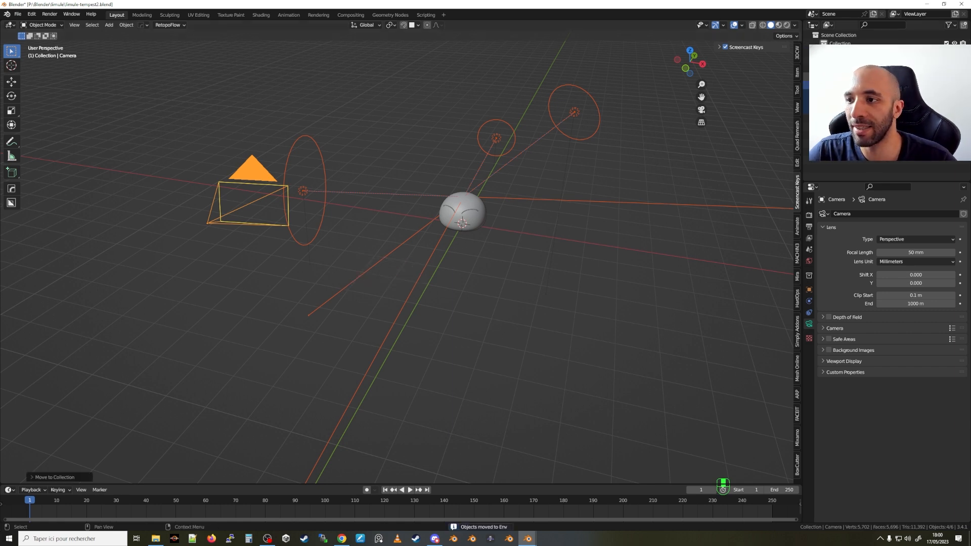
Turn the Properties editor into an Outliner, lower its upper border and exclude the Env collection from the view layer.
left_click(811, 188)
left_click(778, 209)
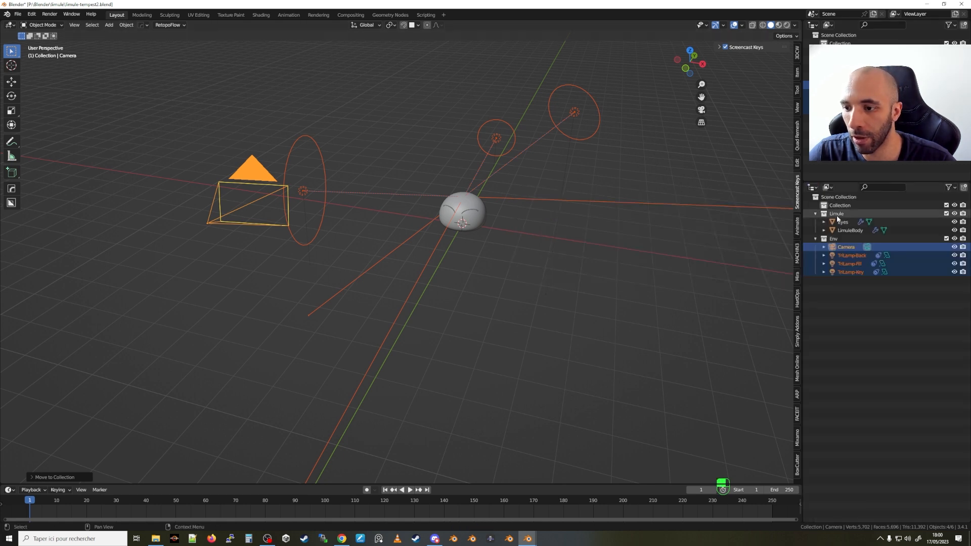
left_click_drag(858, 181, 868, 234)
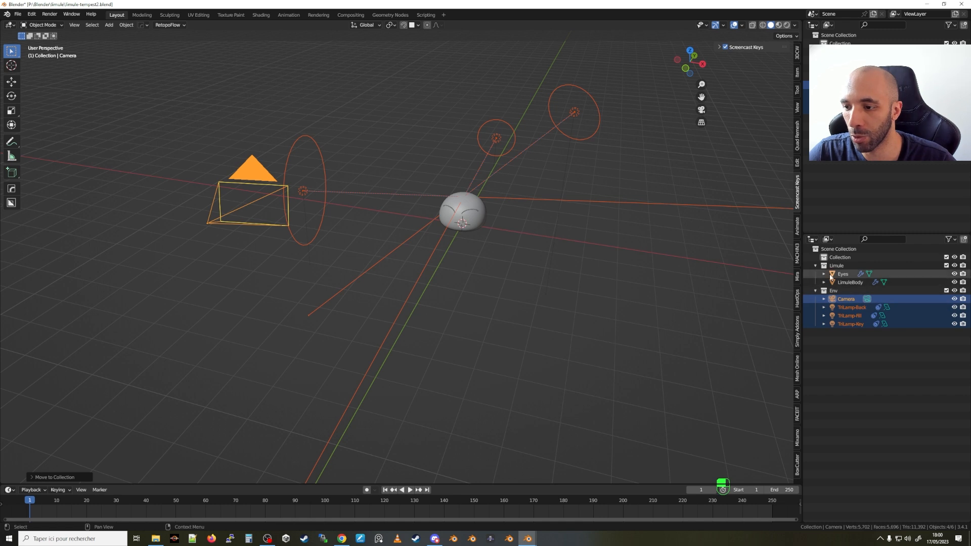
left_click(947, 291)
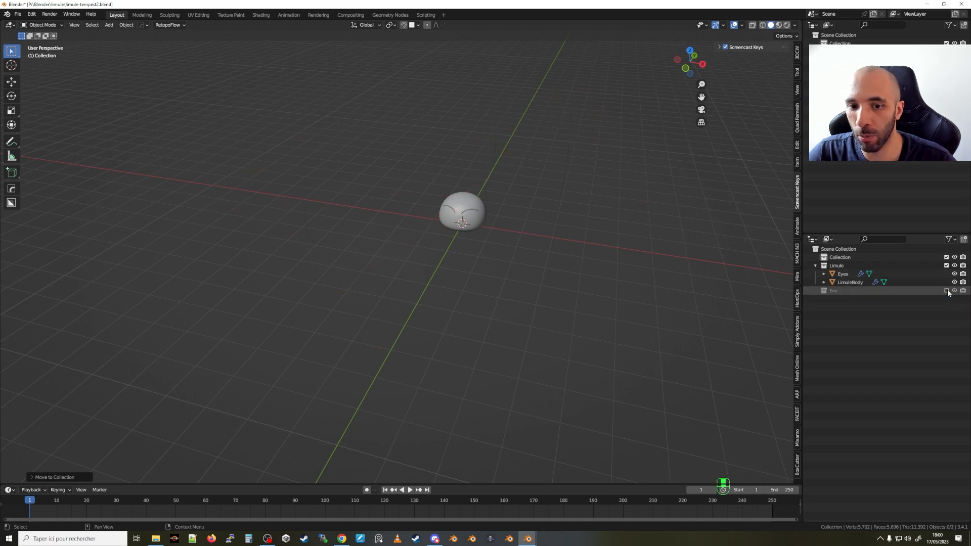
Give the Limule collection a blue colour tag.
left_click(837, 265)
right_click(841, 267)
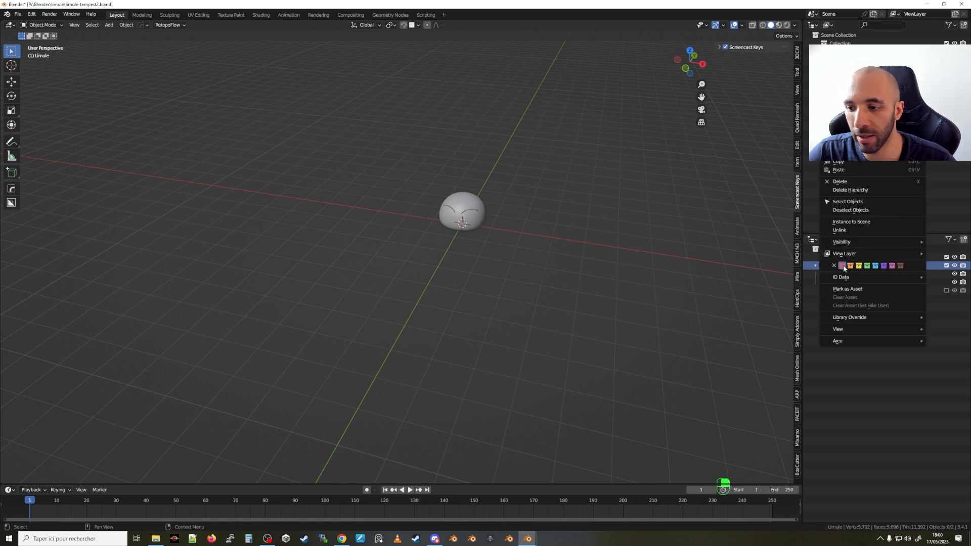
left_click(875, 265)
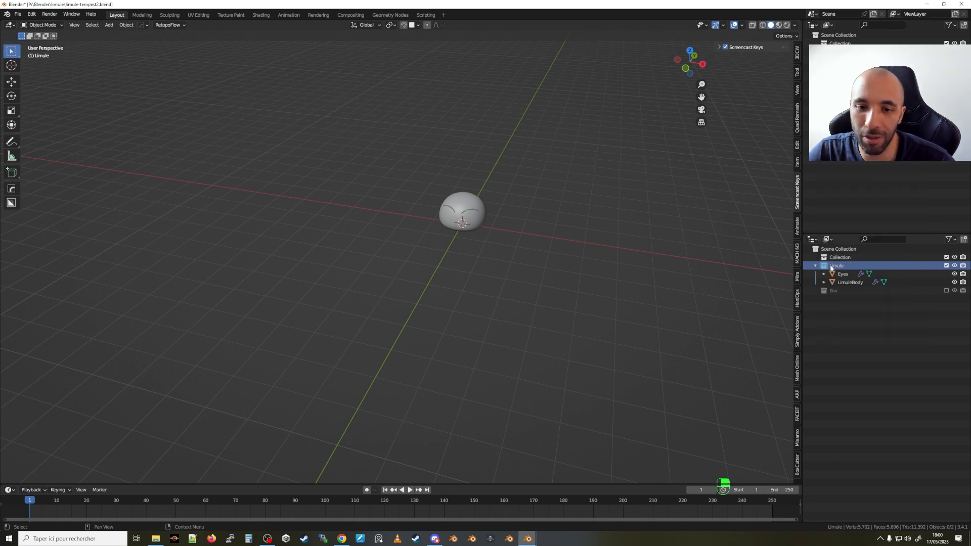
Add a cylinder mesh in the Limule collection and flatten it along Z into a low base around the character.
middle_click_drag(440, 246, 460, 230)
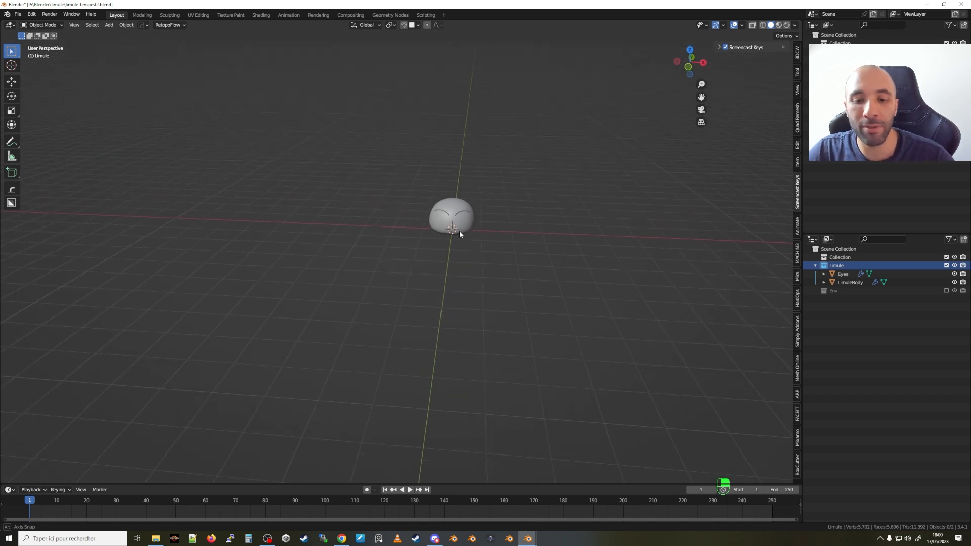
scroll(455, 231, "up", 4)
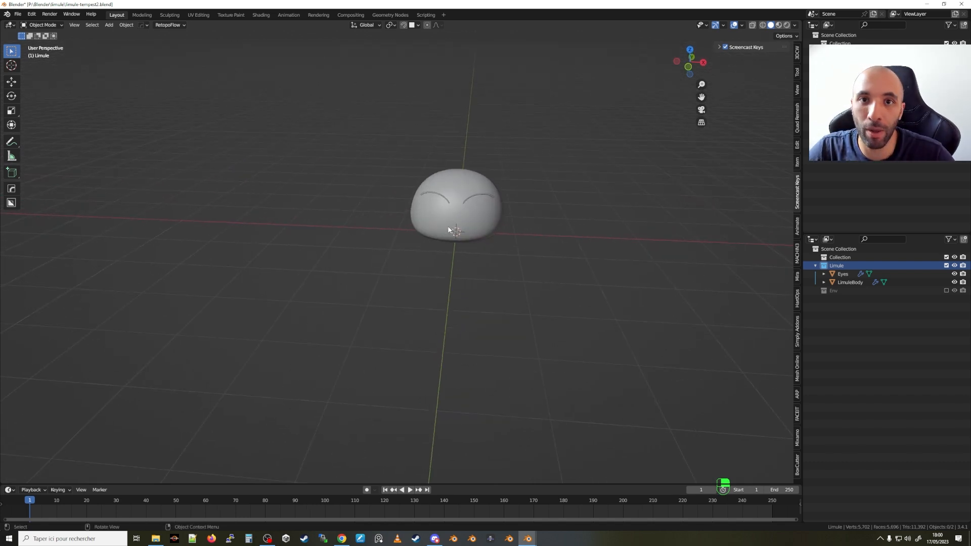
key("shift+a")
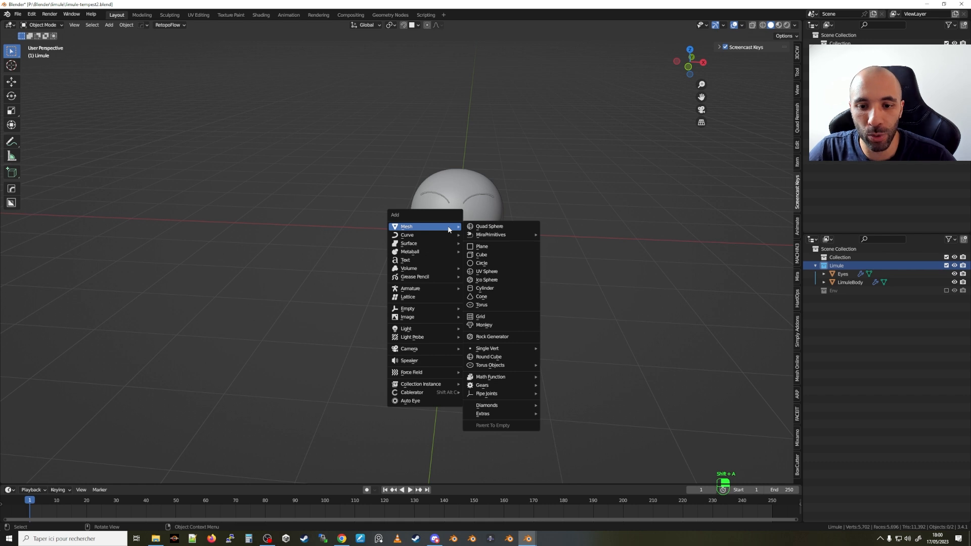
left_click(485, 289)
scroll(442, 198, "up", 2)
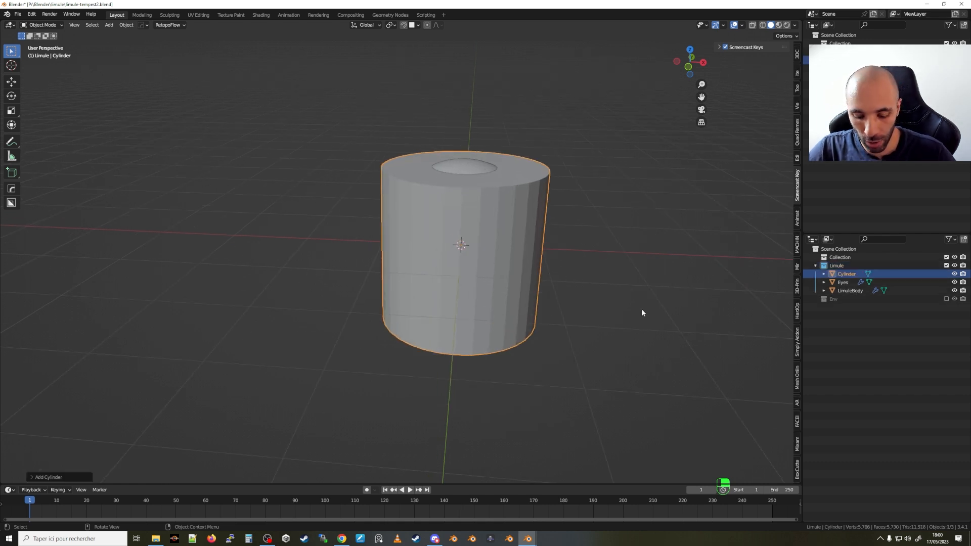
key("s")
key("z")
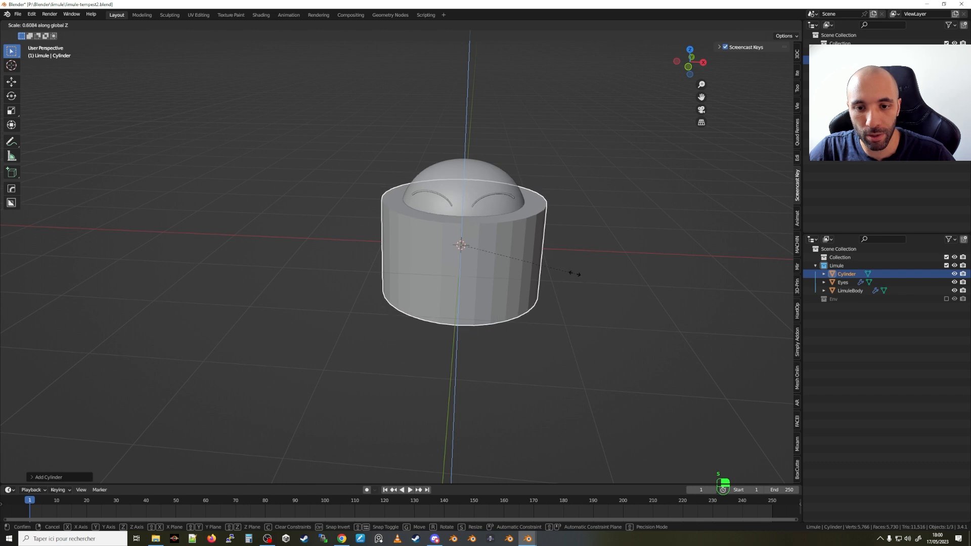
left_click(529, 264)
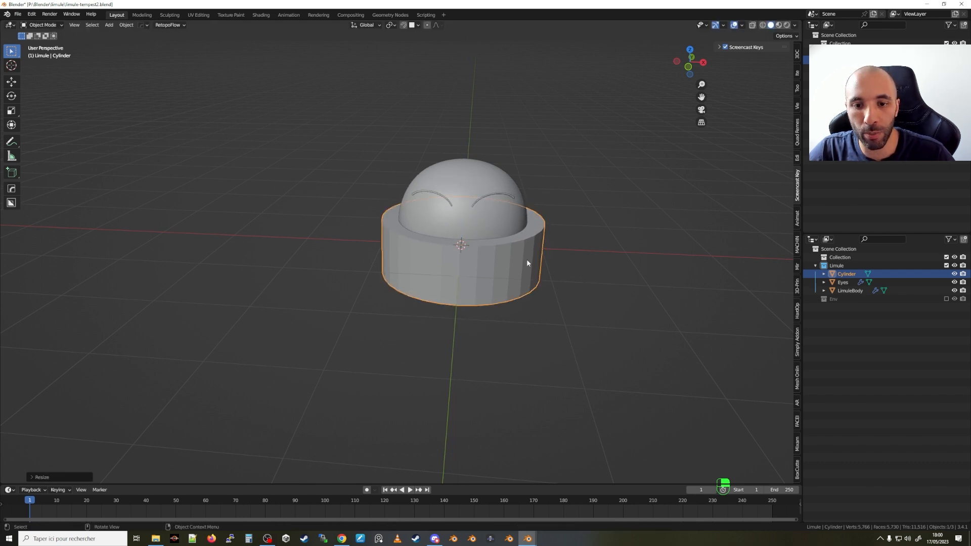
In front view, lower the cylinder about 0.36 m along Z so its top meets the character's underside.
key("KP_1")
key("g")
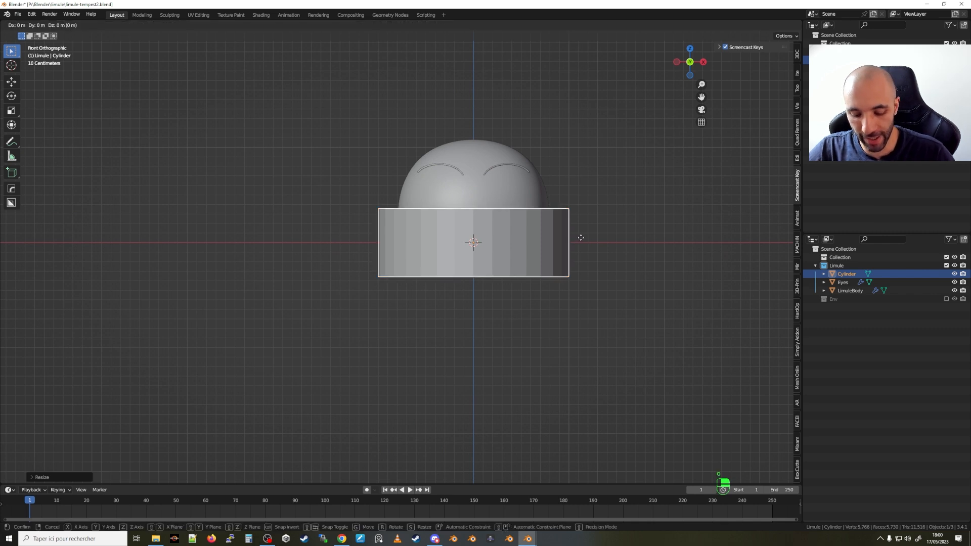
key("z")
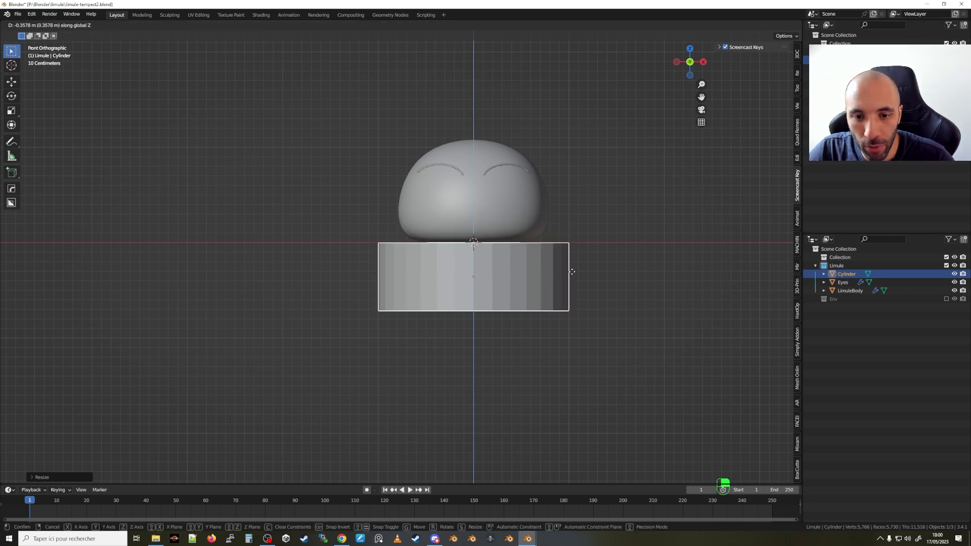
left_click(572, 269)
Widen the cylinder about 1.34 times in X and Y while keeping its height, and apply its object transform.
middle_click_drag(573, 269, 485, 251)
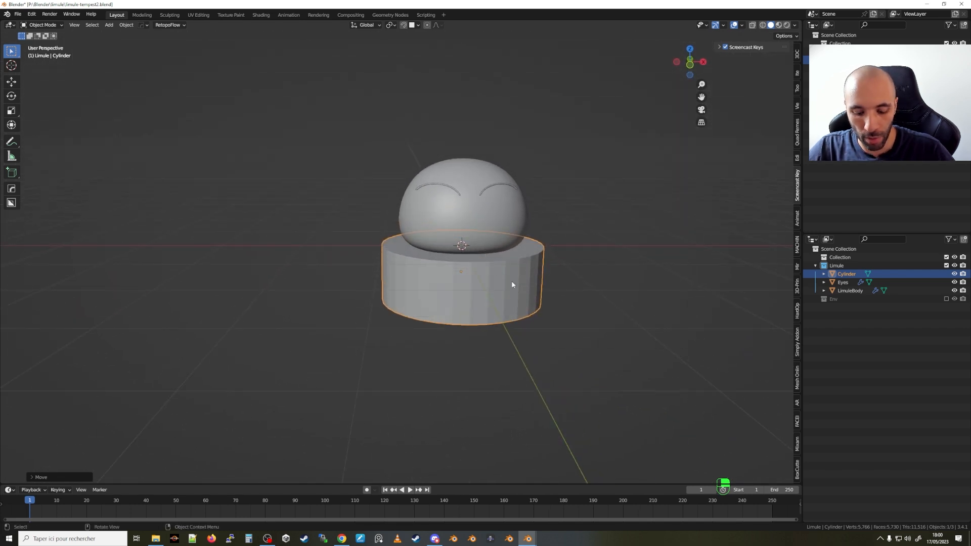
key("s")
key("shift+z")
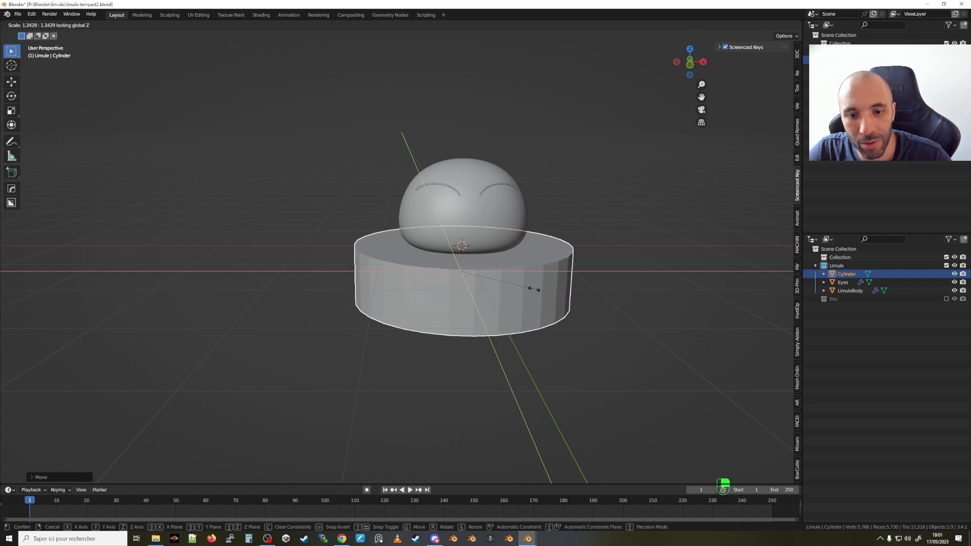
left_click(535, 290)
mouse_move(535, 289)
middle_mouse_down()
mouse_move(509, 327)
mouse_move(472, 301)
mouse_move(528, 293)
middle_mouse_up()
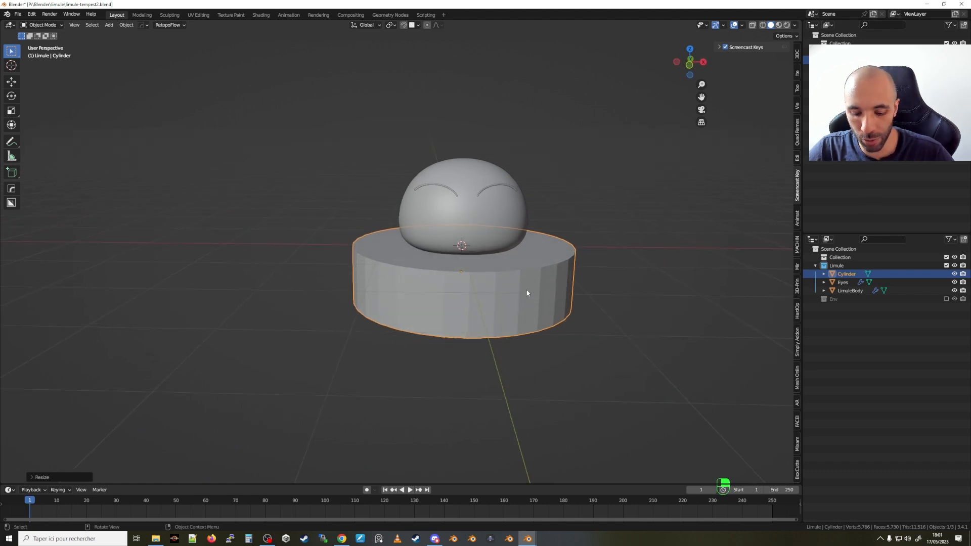
key("ctrl+a")
left_click(527, 291)
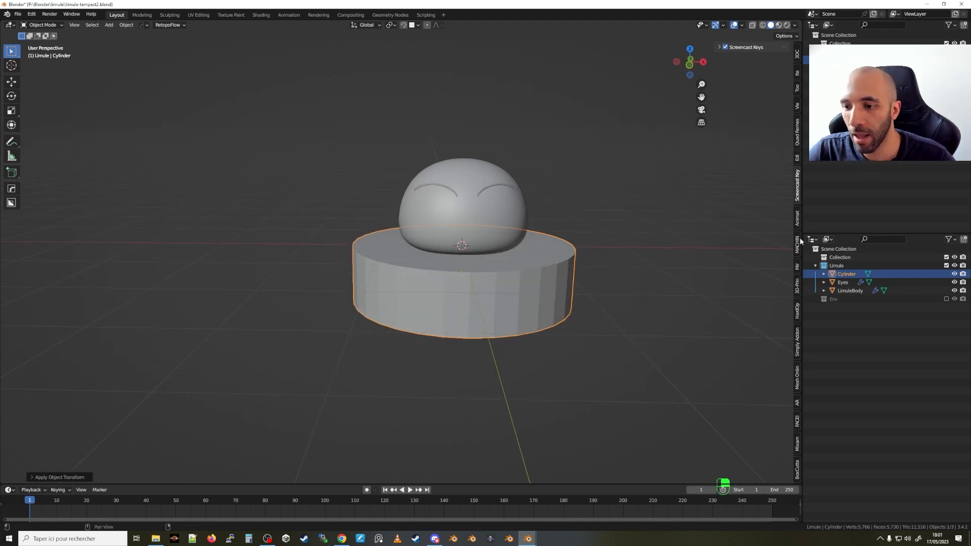
Add a Bevel modifier to the cylinder with 3 segments and an amount of about 0.176 m.
left_click(813, 240)
left_click(781, 272)
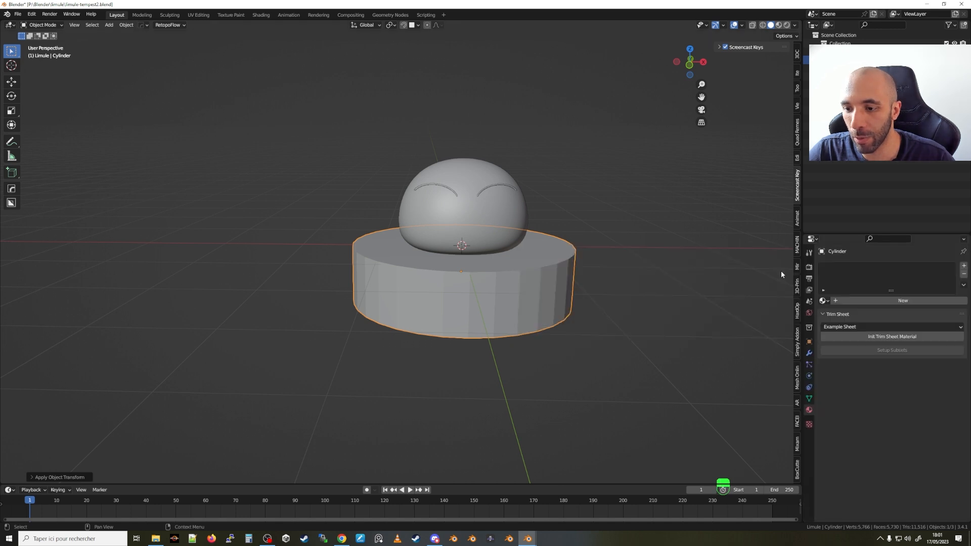
left_click(809, 353)
left_click(842, 266)
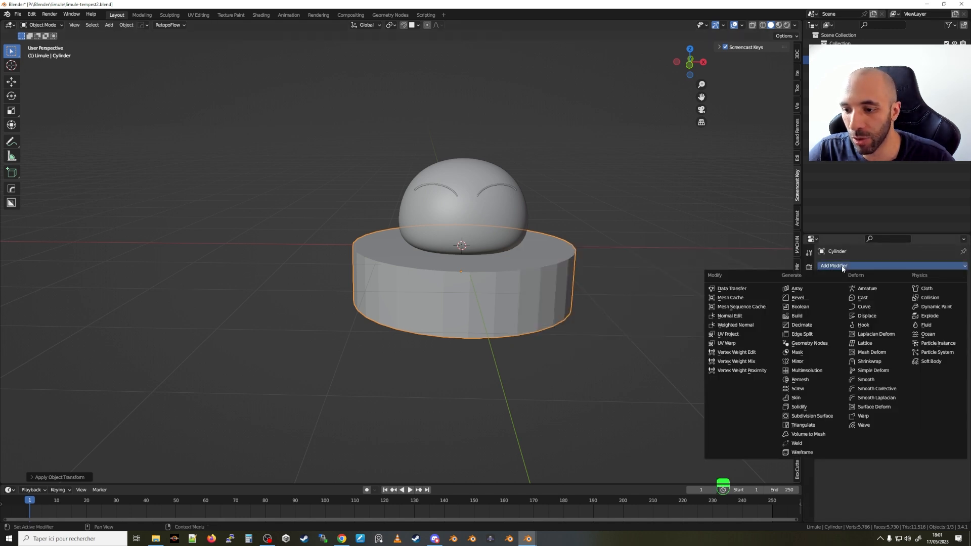
left_click(804, 296)
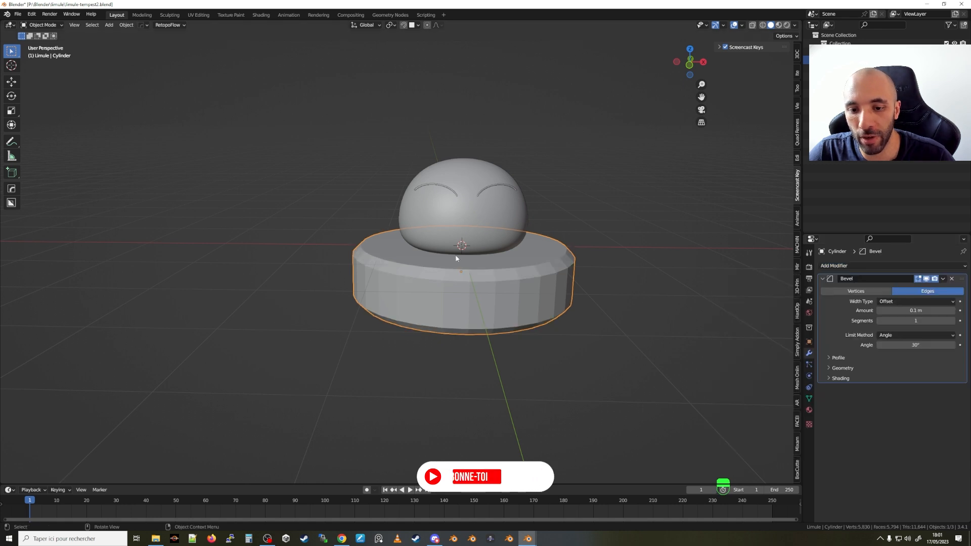
left_click(953, 321)
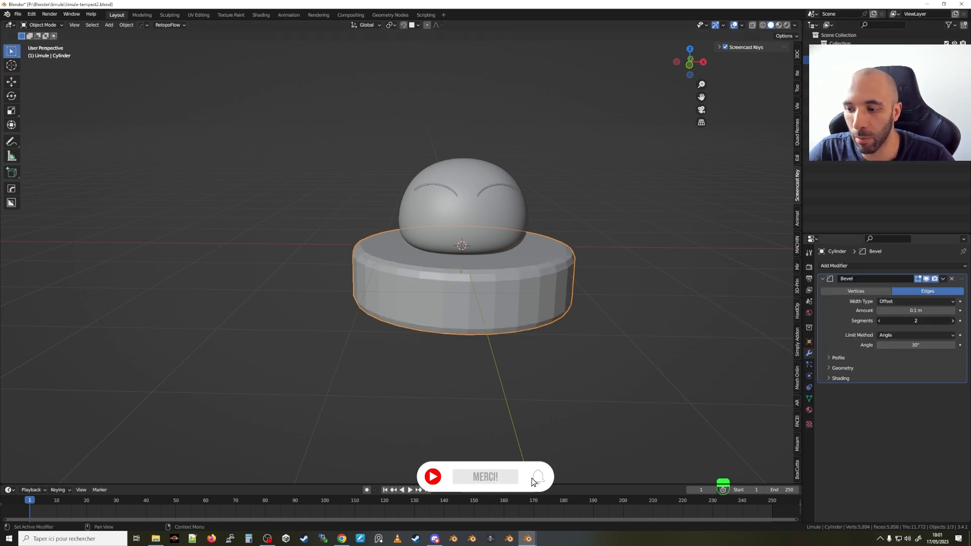
left_click(953, 321)
scroll(422, 198, "up", 1)
middle_click_drag(604, 309, 599, 312)
left_click_drag(908, 311, 918, 311, "shift")
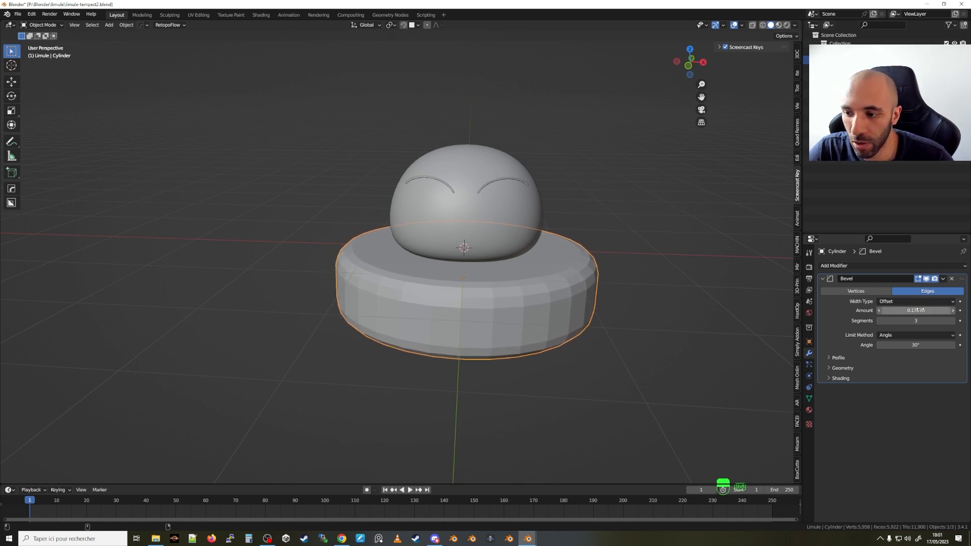
Apply smooth shading to the cylinder base.
middle_click_drag(472, 266, 439, 274)
right_click(463, 308)
left_click(464, 310)
Add a Subdivision Surface modifier after the cylinder's bevel and set its viewport level to 2.
scroll(347, 267, "up", 8)
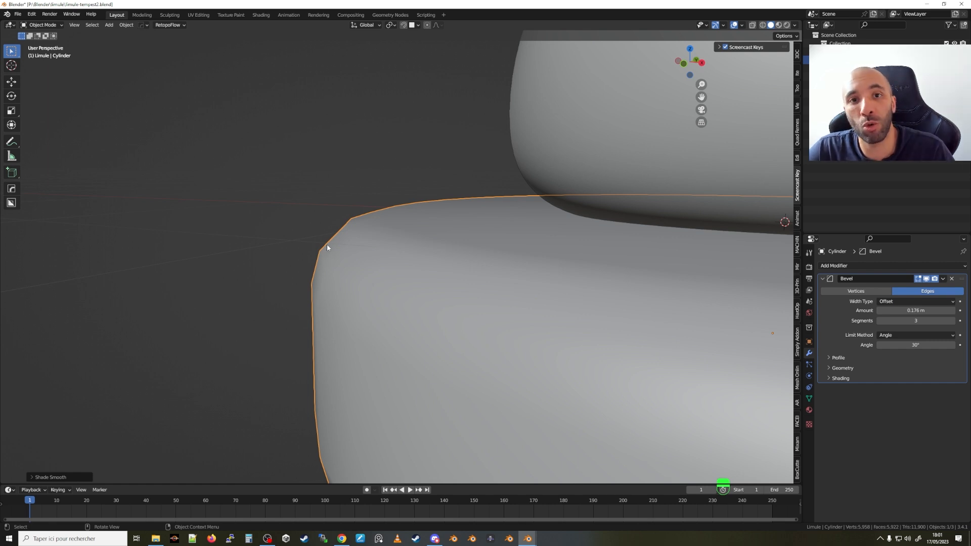
left_click(832, 268)
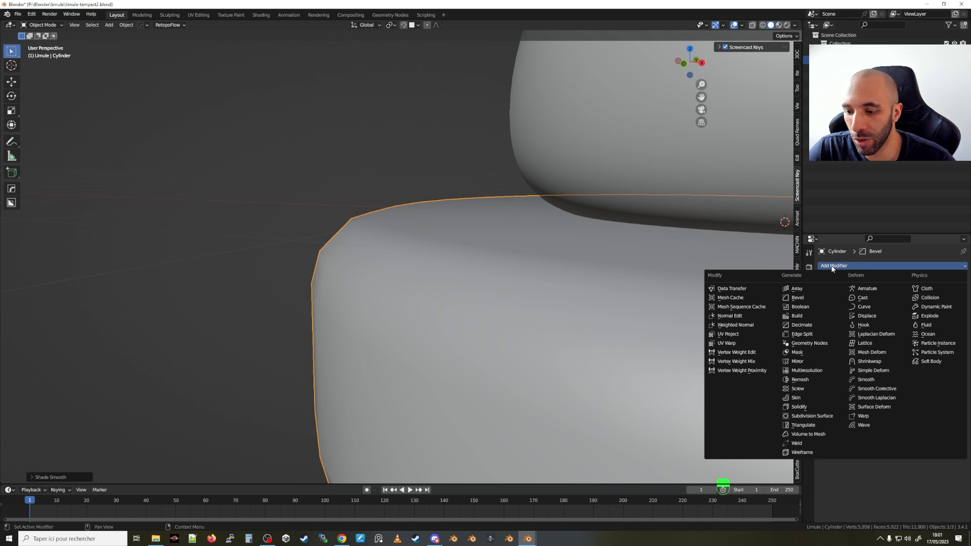
left_click(822, 417)
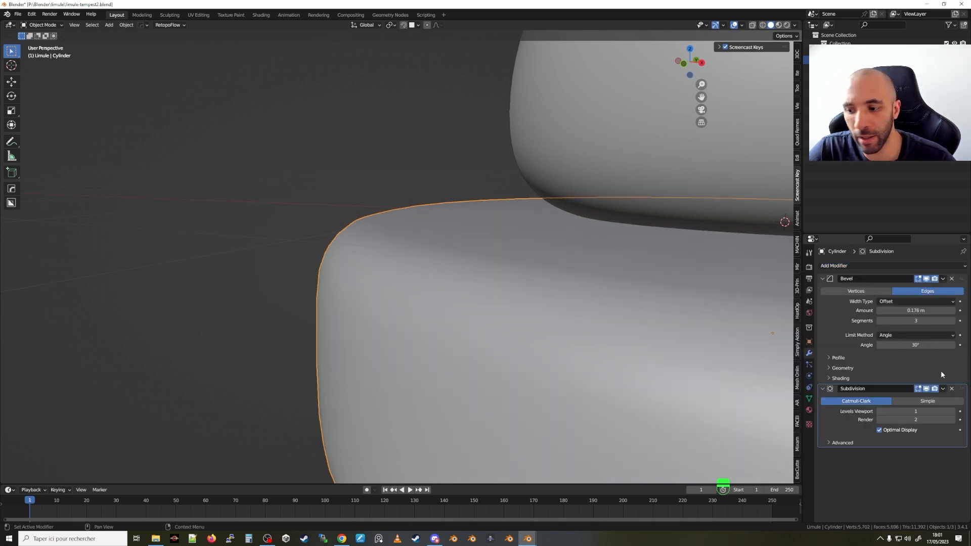
left_click(953, 411)
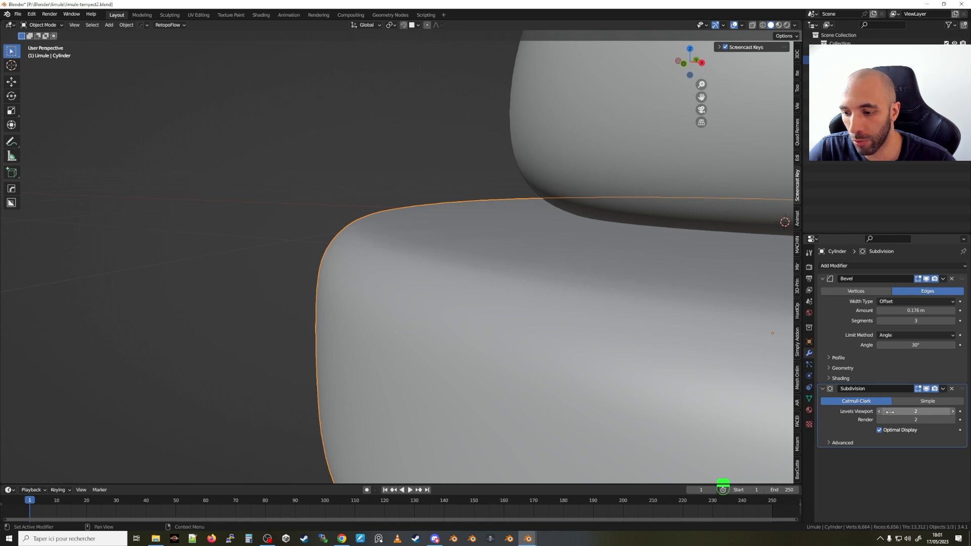
scroll(444, 245, "down", 5)
middle_click_drag(445, 245, 448, 288)
scroll(339, 276, "up", 5)
scroll(350, 231, "down", 5)
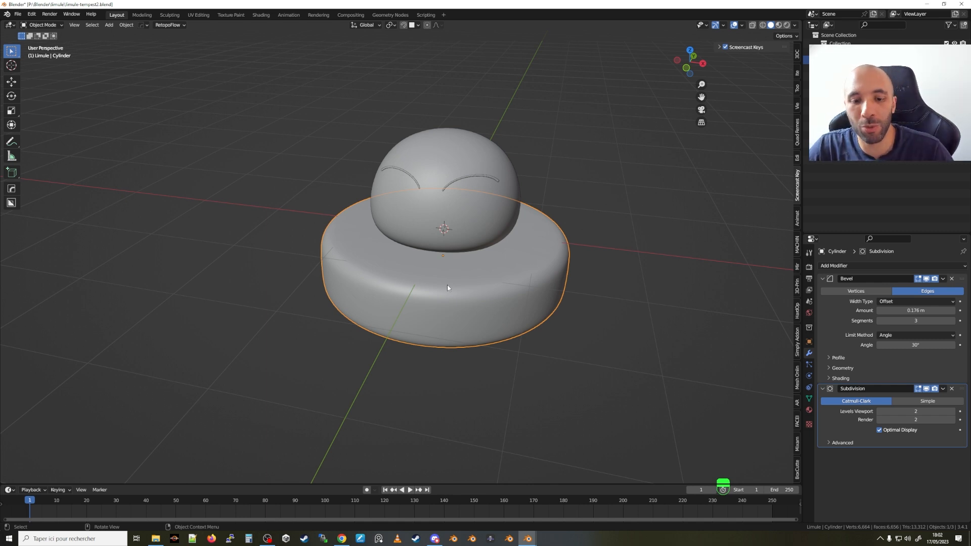
Inset the cylinder's top and bottom cap faces together by about 0.215 m, and return to Object Mode.
middle_click_drag(482, 252, 471, 249)
key("Tab")
key("Tab")
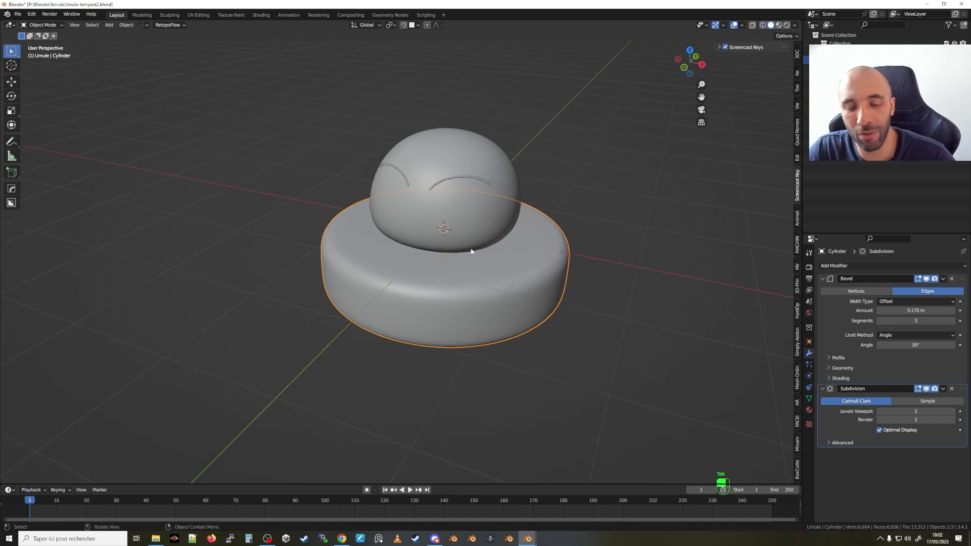
left_click(506, 250)
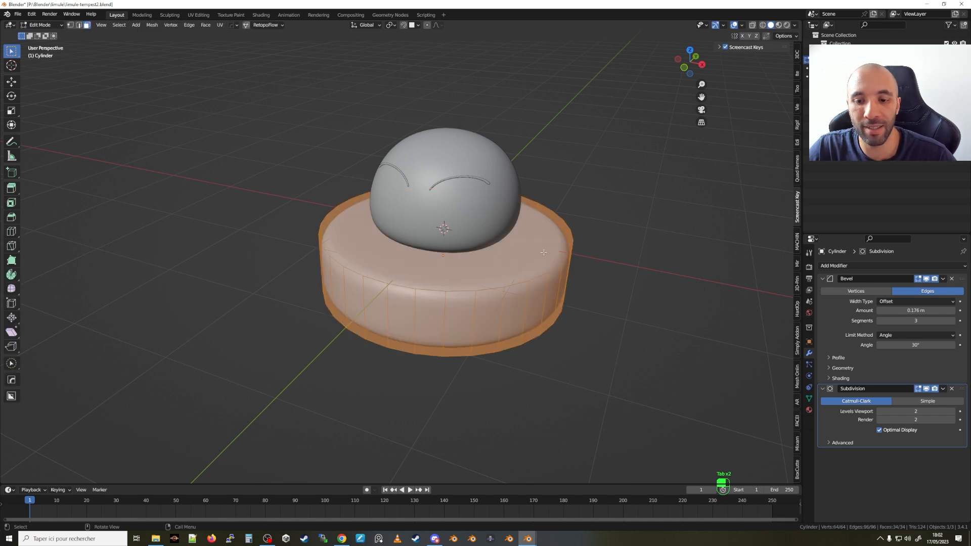
middle_click_drag(482, 315, 526, 208)
left_click(477, 233, "shift")
scroll(651, 346, "up", 2)
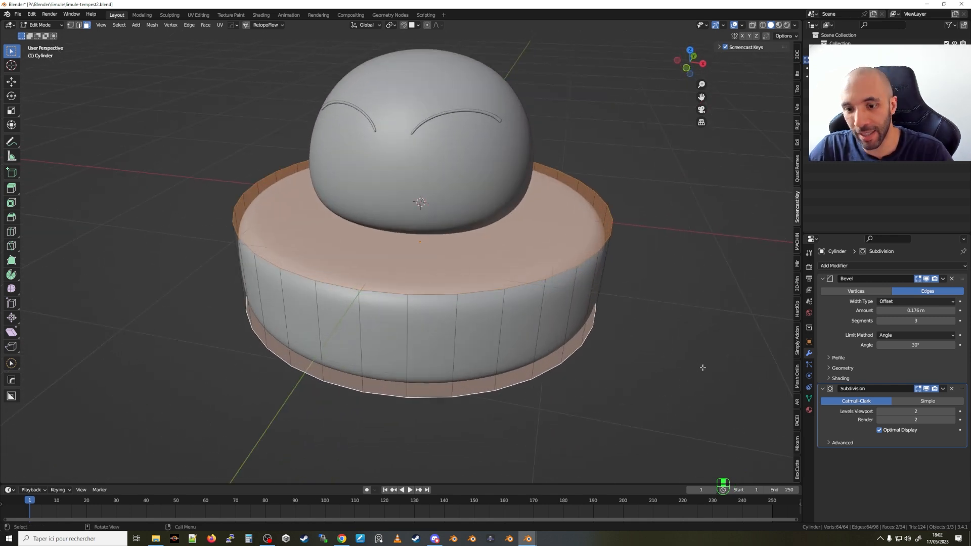
key("i")
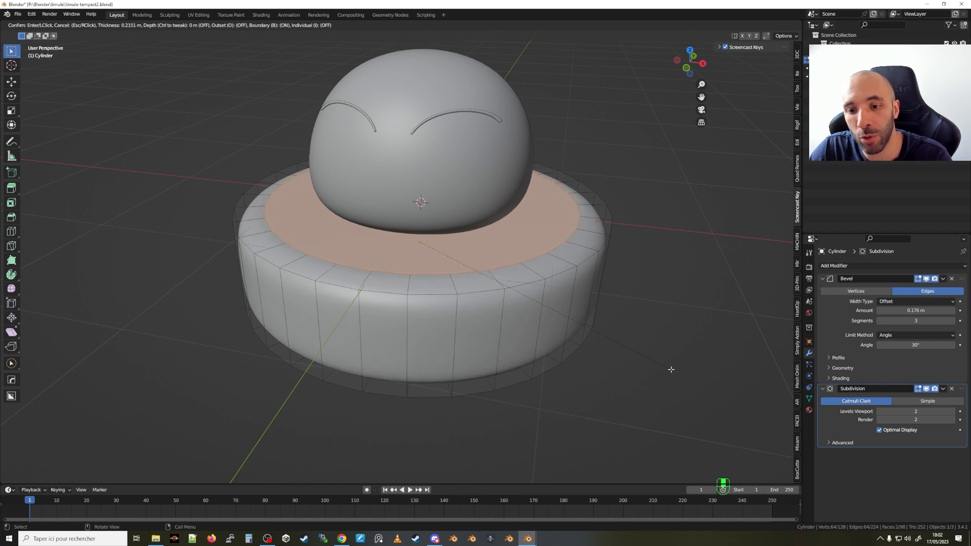
left_click(672, 370)
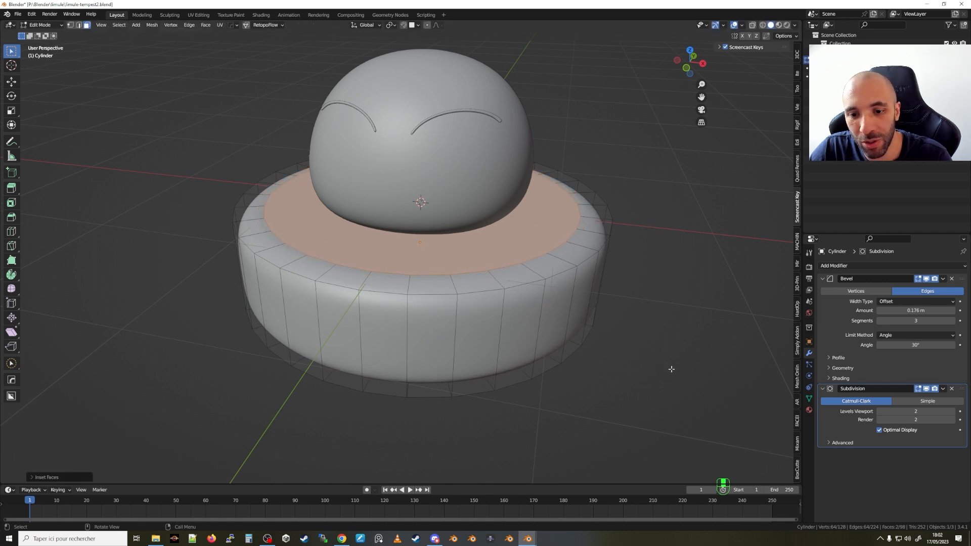
key("Tab")
middle_click_drag(557, 287, 521, 292)
middle_click_drag(441, 282, 511, 305)
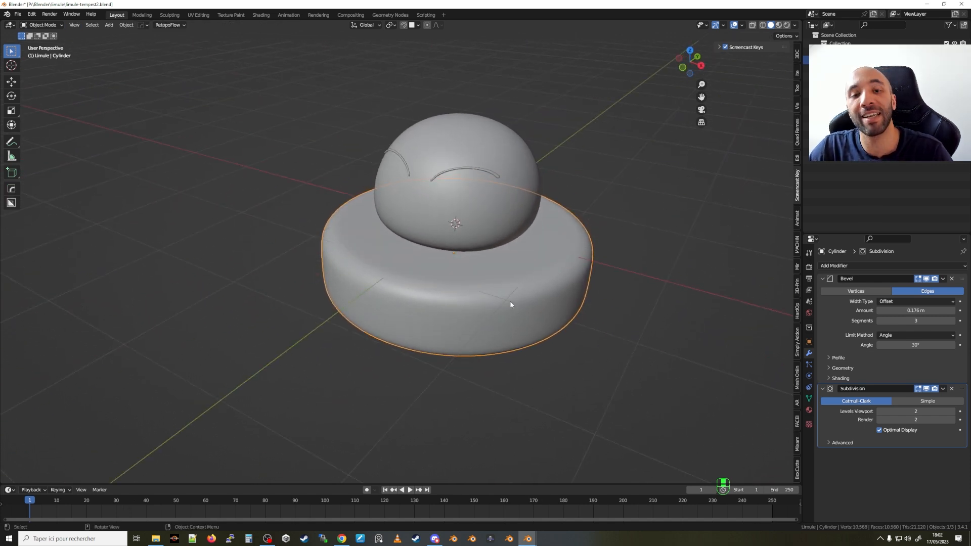
In the Shading workspace, create a new material on the cylinder and name it Socle.
left_click(264, 15)
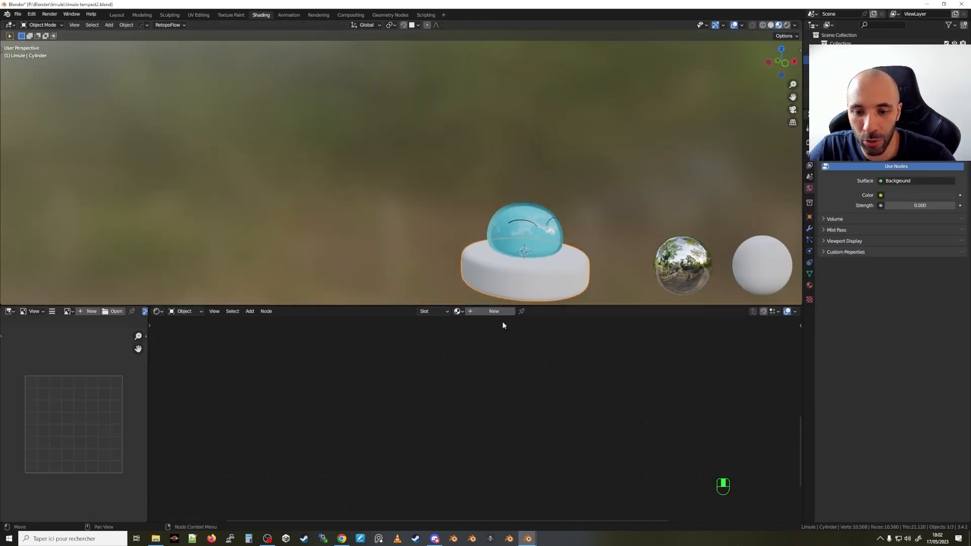
left_click(494, 311)
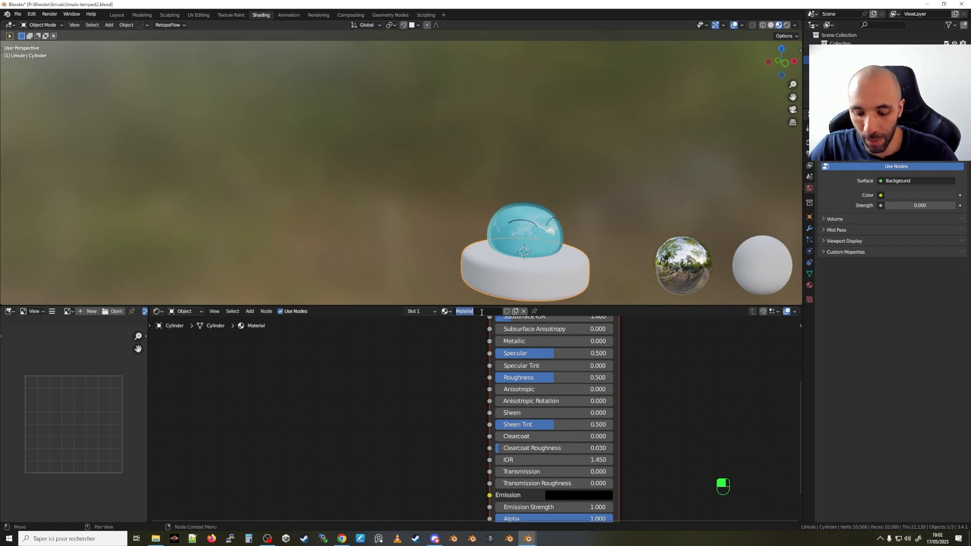
type("Socle")
key("Return")
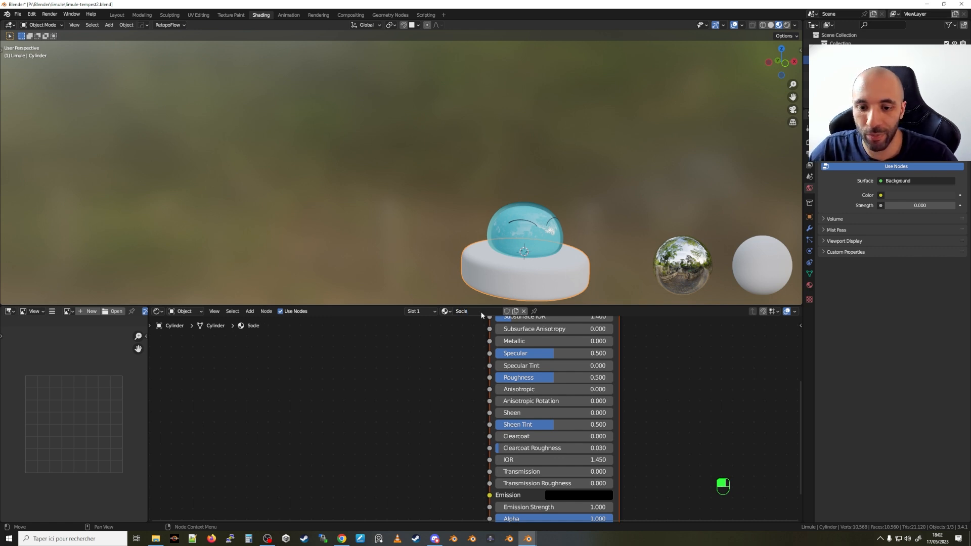
Add a Gradient Texture node to the Socle material, well ahead of the Principled BSDF.
scroll(424, 370, "down", 1)
scroll(441, 370, "down", 1)
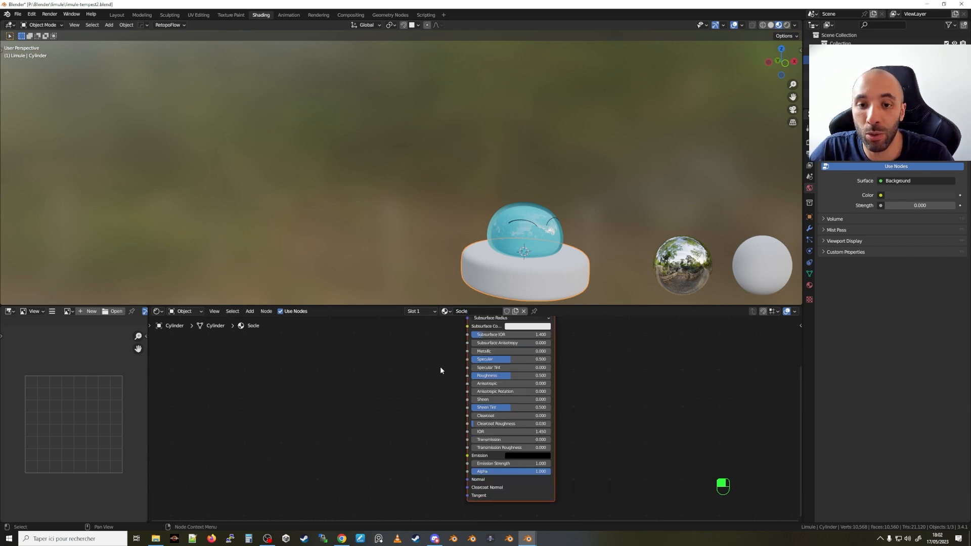
middle_click_drag(449, 358, 507, 437)
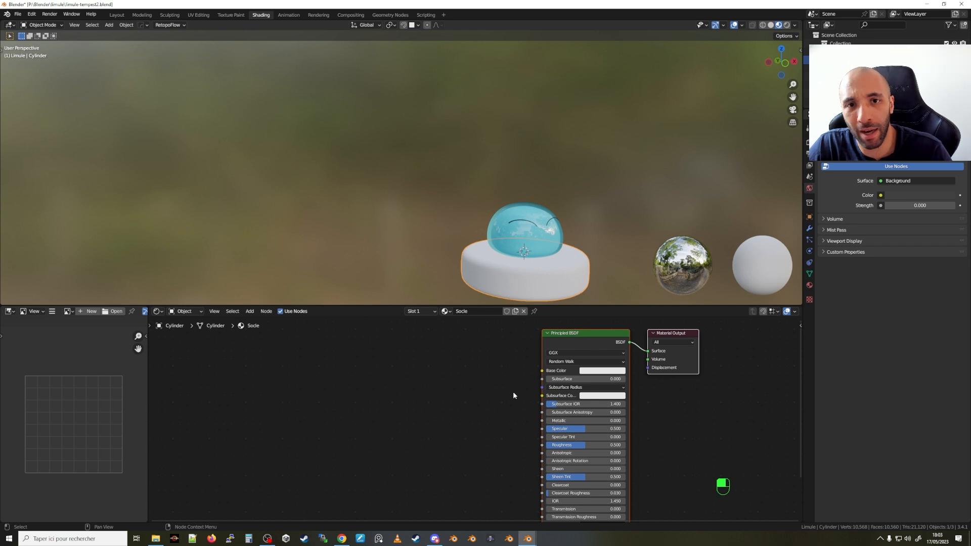
middle_click_drag(503, 390, 568, 387)
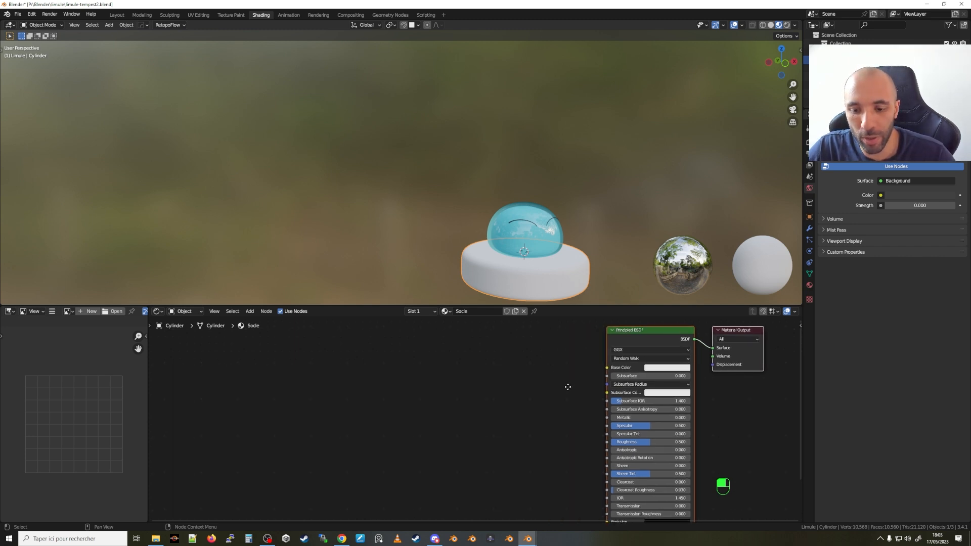
key("shift+a")
left_click(451, 396)
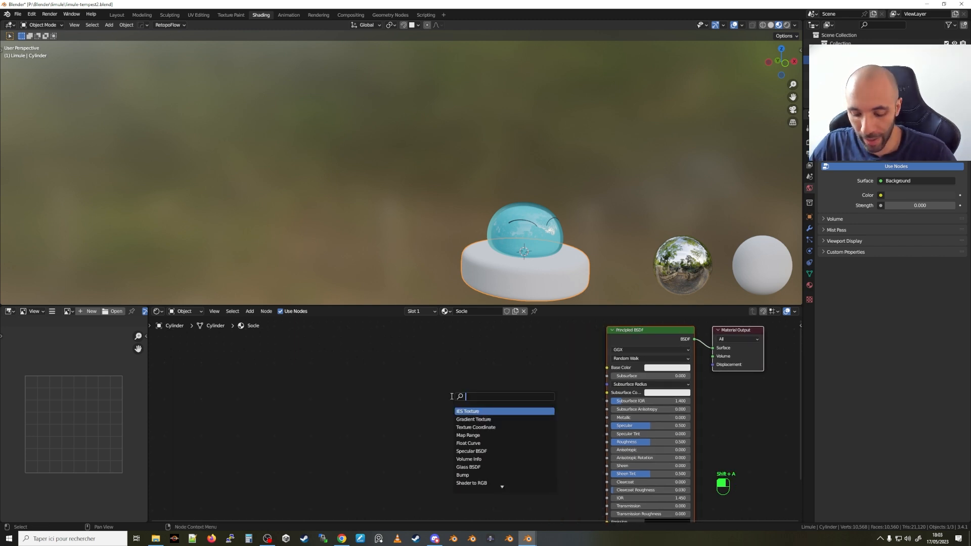
type("Gradie")
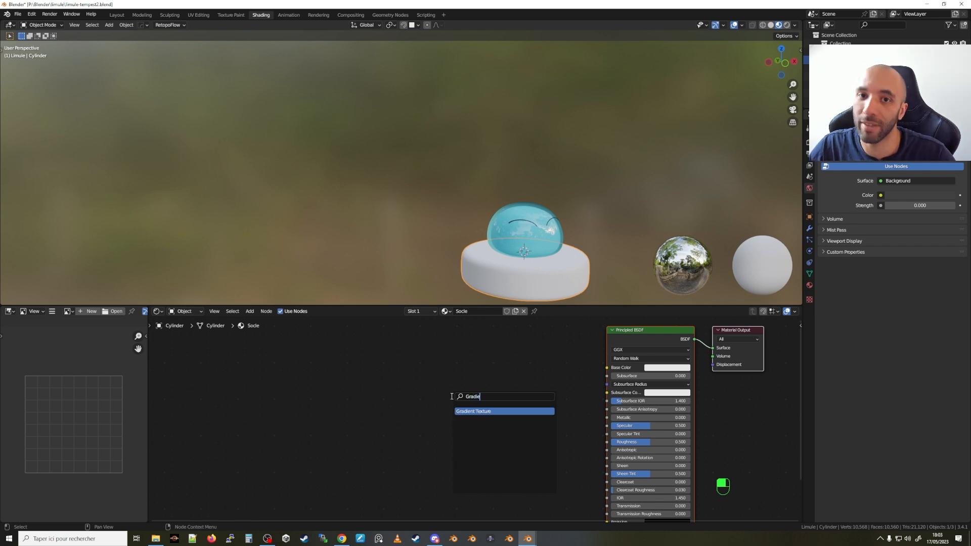
key("Return")
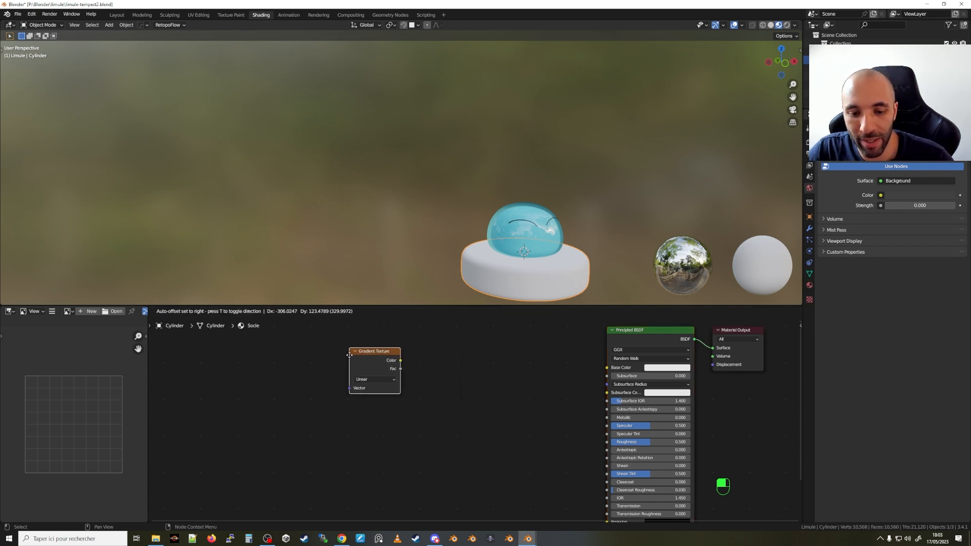
left_click(350, 355)
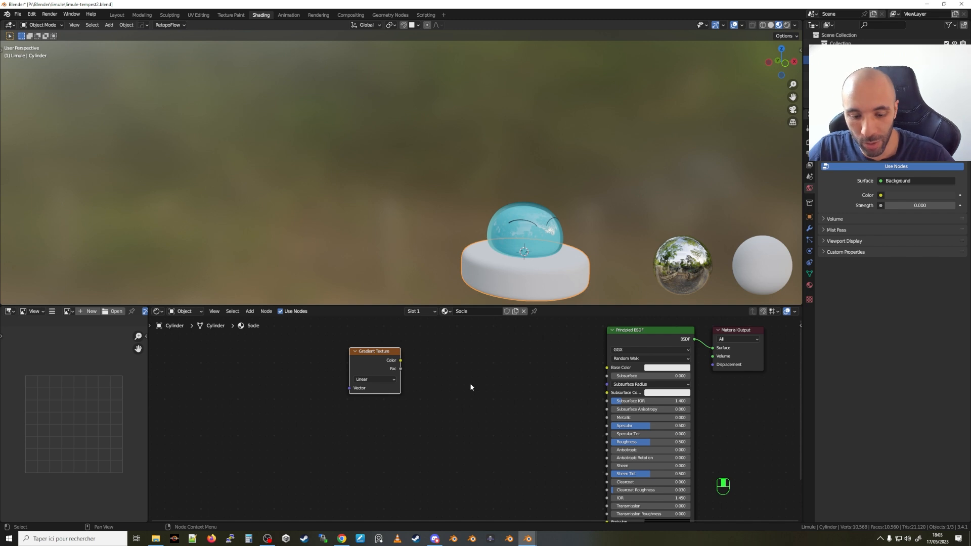
Attach Mapping and Texture Coordinate nodes to the Gradient Texture and preview the gradient directly on the cylinder.
middle_click_drag(471, 387, 482, 394)
key("ctrl+t")
middle_click_drag(362, 449, 469, 419)
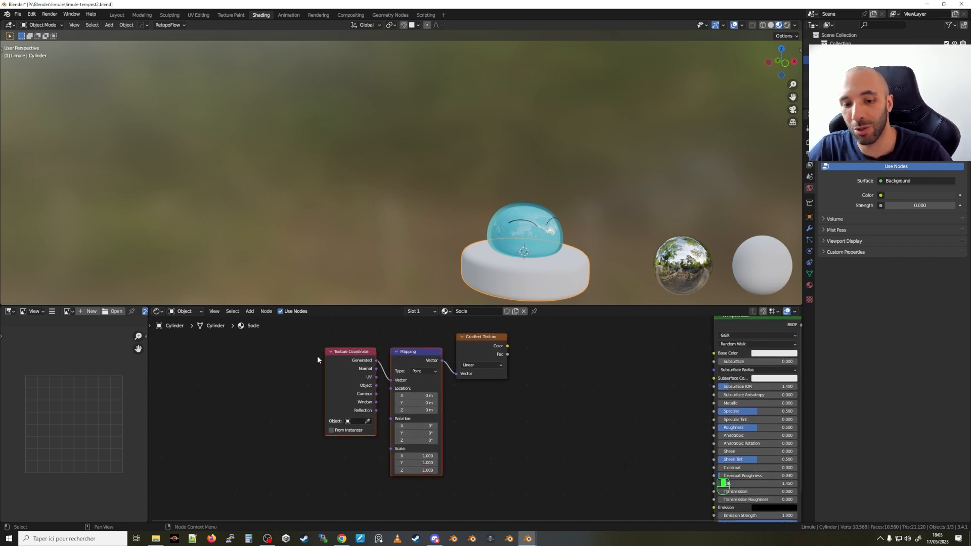
left_click(473, 344, "ctrl+shift")
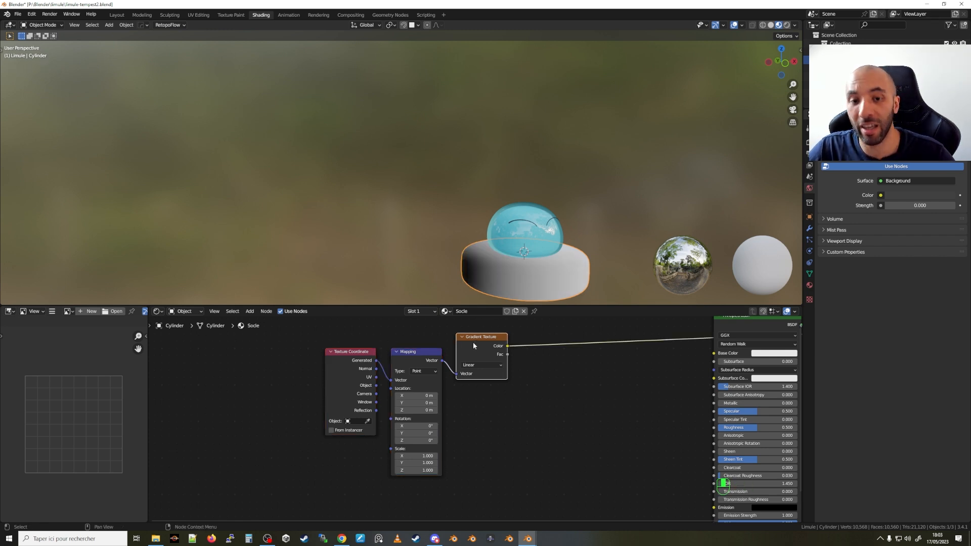
In front view, drive the Mapping node's vector with the Object texture coordinates instead of Generated.
middle_click_drag(512, 280, 501, 235, "shift")
key("KP_1")
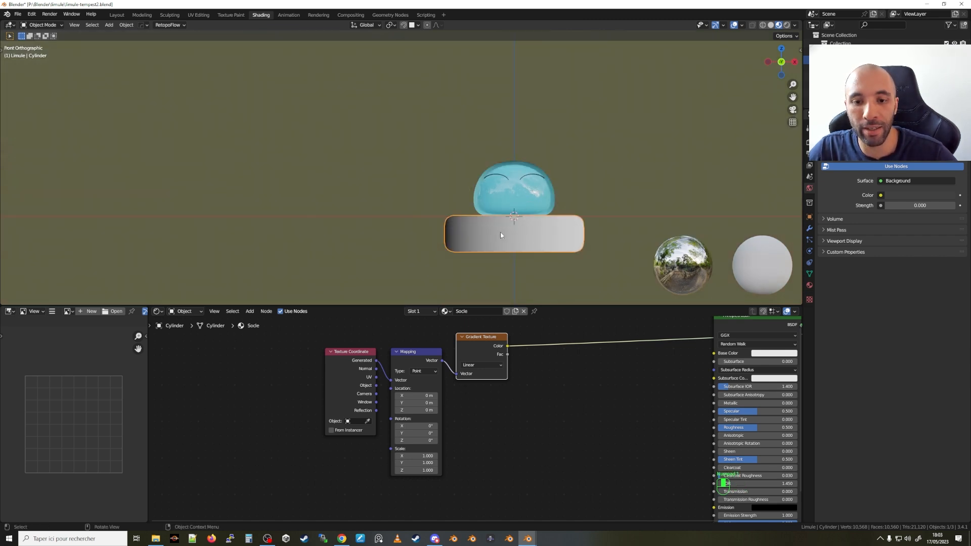
scroll(506, 233, "up", 3)
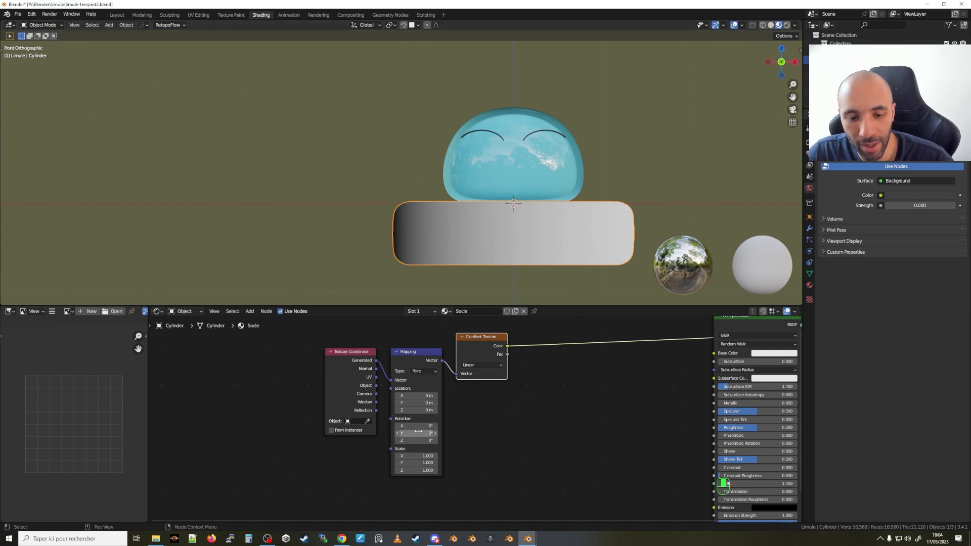
left_click_drag(377, 387, 389, 381)
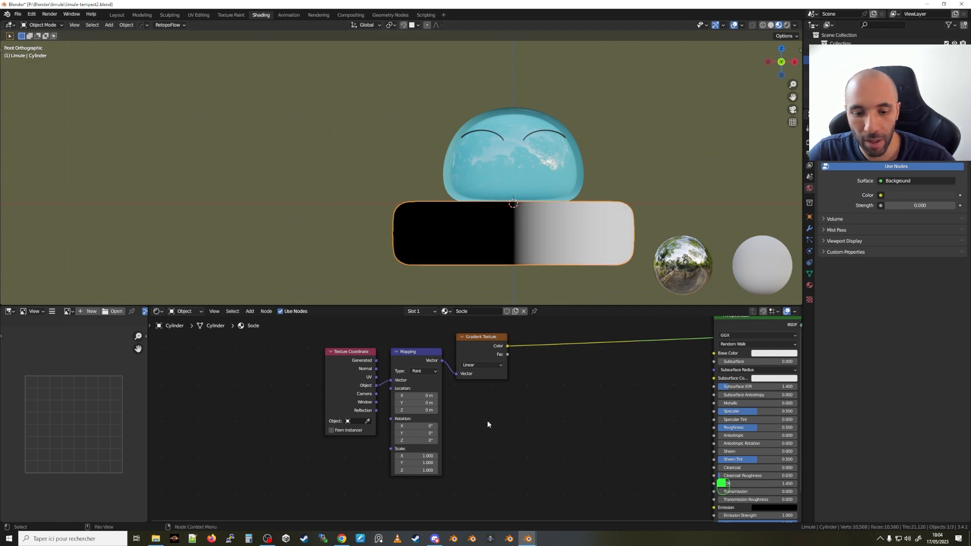
Try a Y rotation of -90° on the Mapping node.
left_click(404, 435)
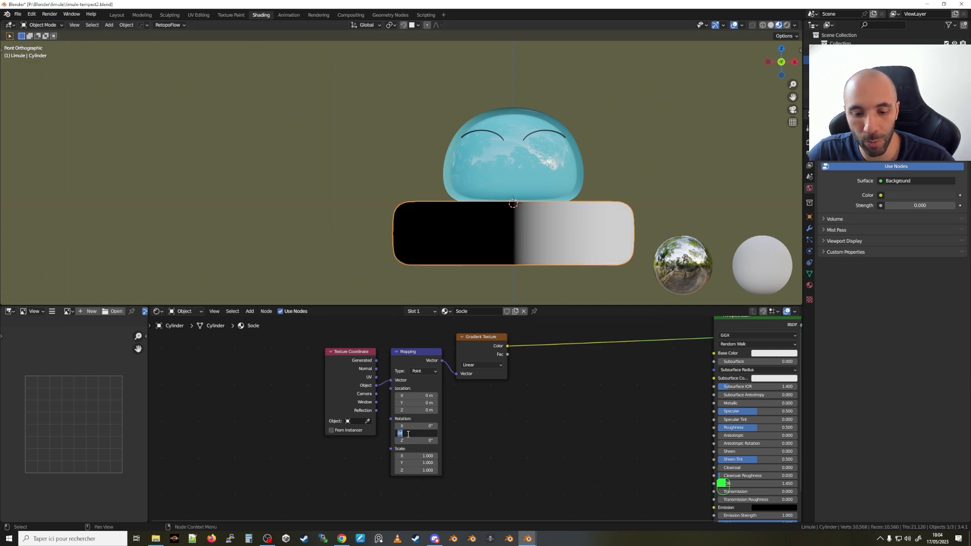
type("-90")
key("Return")
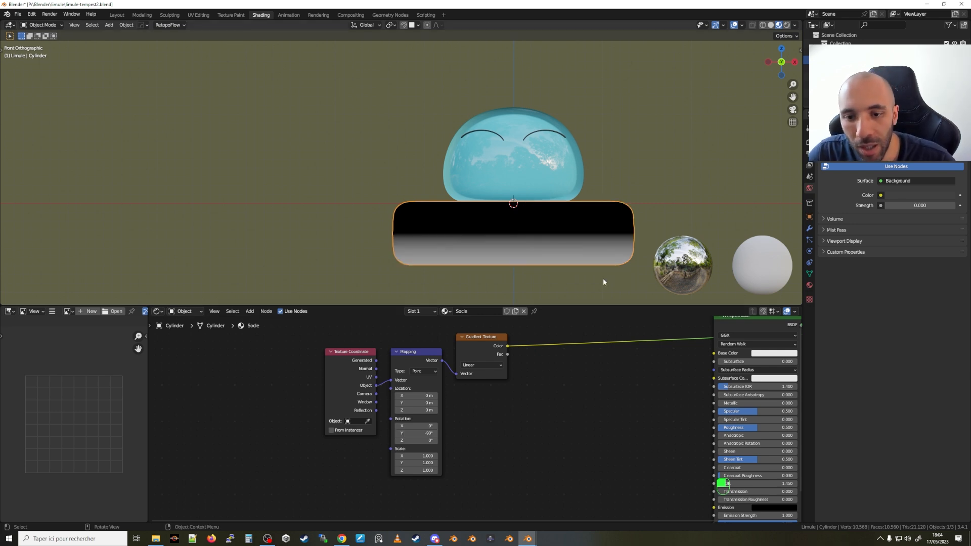
Set the Mapping node's Y rotation to 90° so the gradient brightens towards the cylinder's top.
left_click(423, 434)
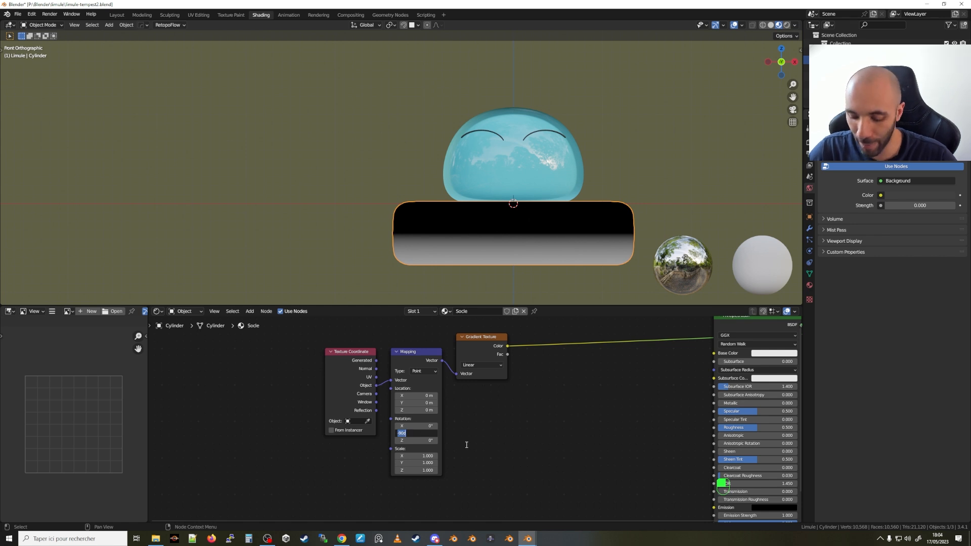
type("90")
key("Return")
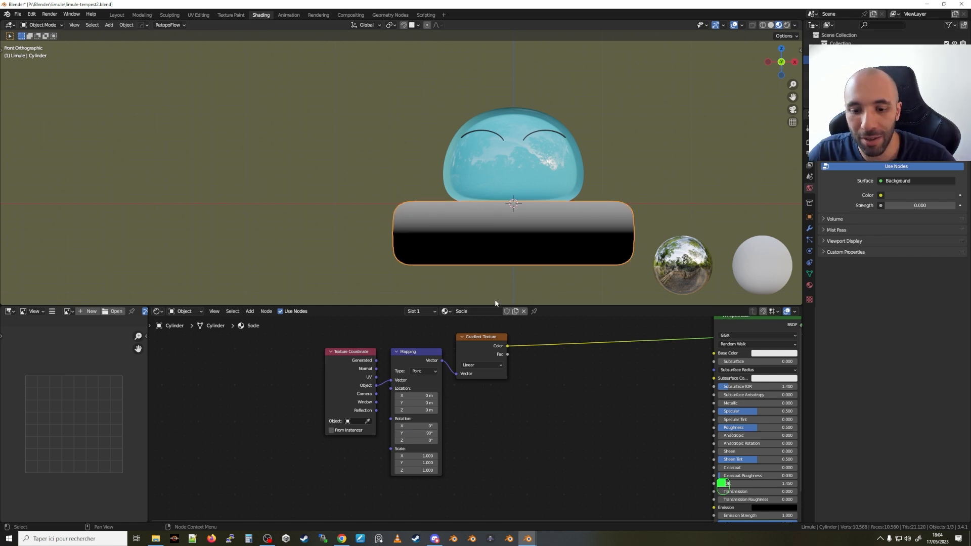
Set the Mapping node's X location to -0.13 m to shift the gradient down the cylinder.
scroll(424, 402, "up", 3)
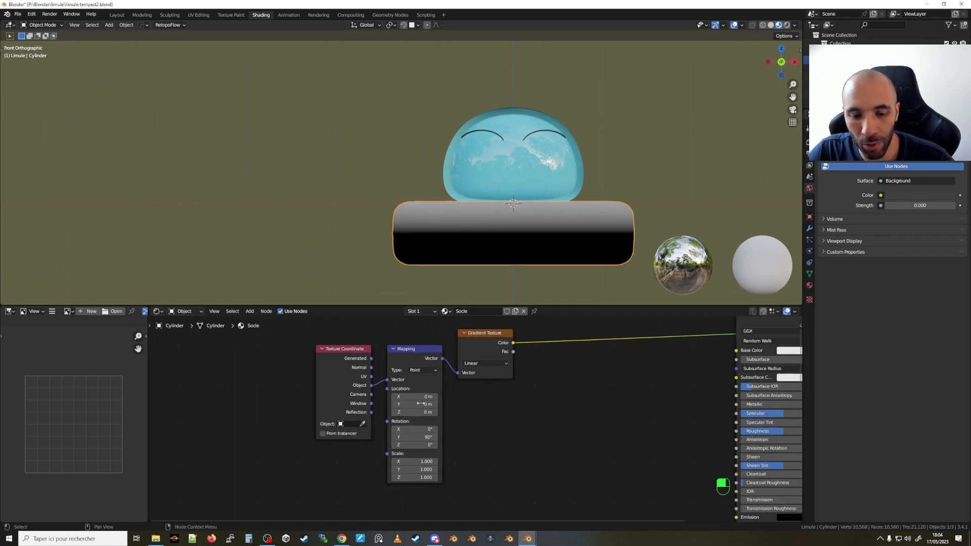
scroll(402, 403, "up", 1)
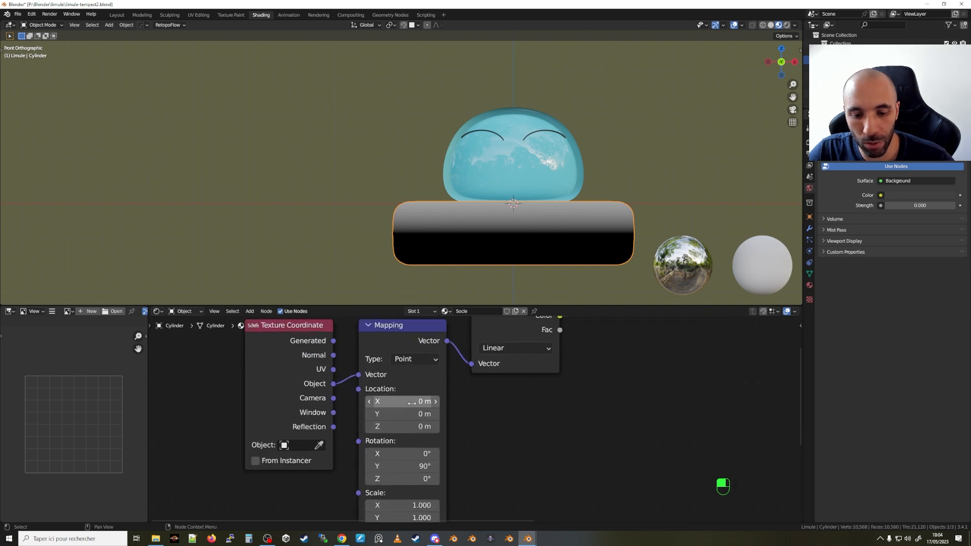
left_click_drag(402, 402, 382, 401, "shift")
scroll(479, 218, "up", 3)
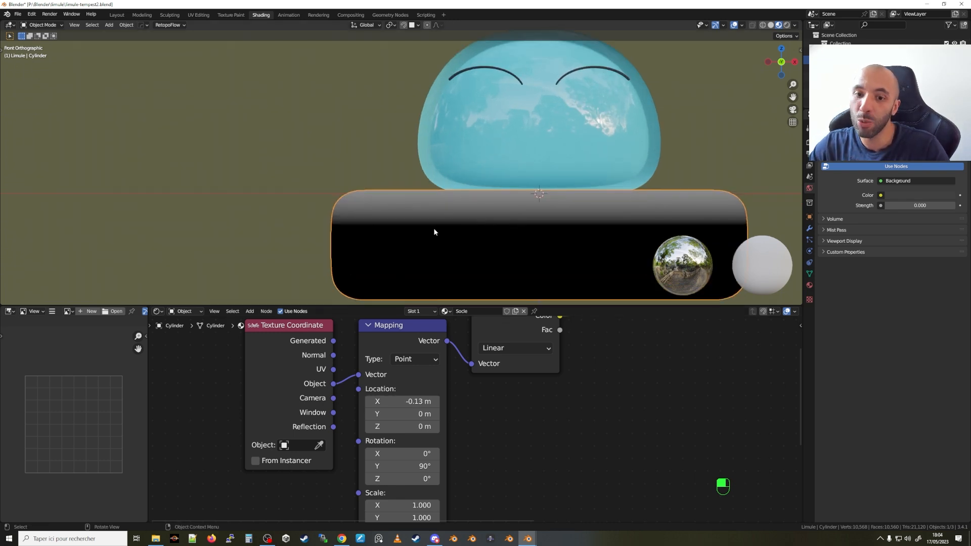
Try the Quadratic type on the Gradient Texture and inspect the falloff around the cylinder.
middle_click_drag(548, 394, 547, 439)
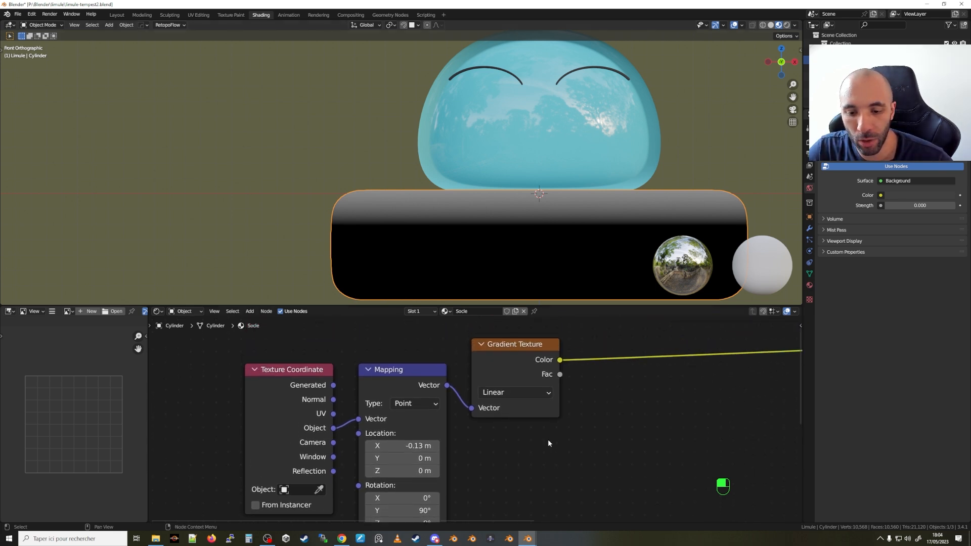
left_click(512, 394)
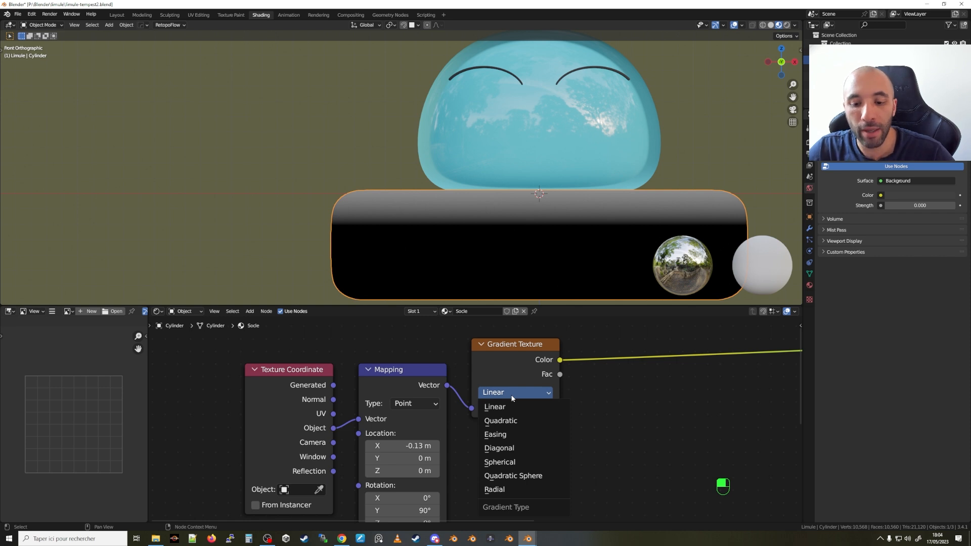
left_click(504, 425)
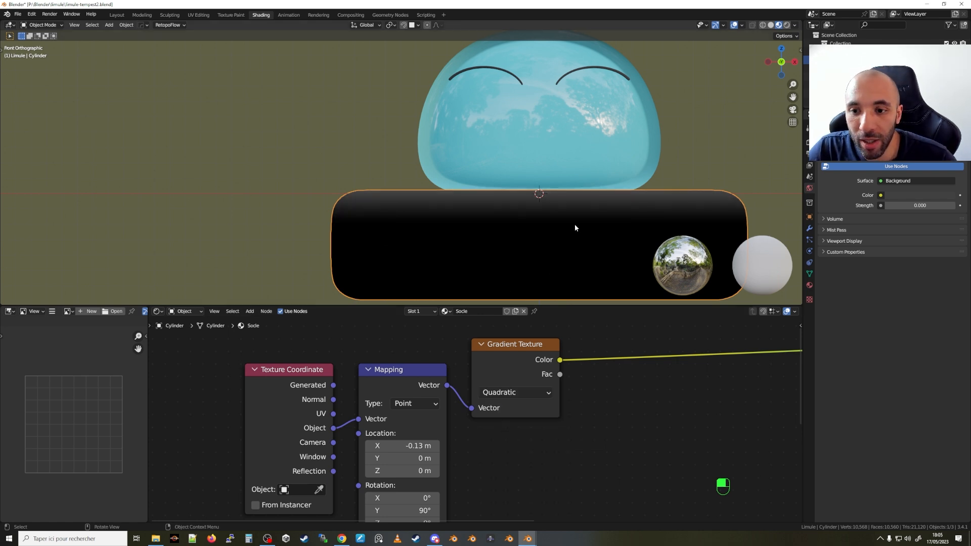
middle_click_drag(550, 198, 474, 213)
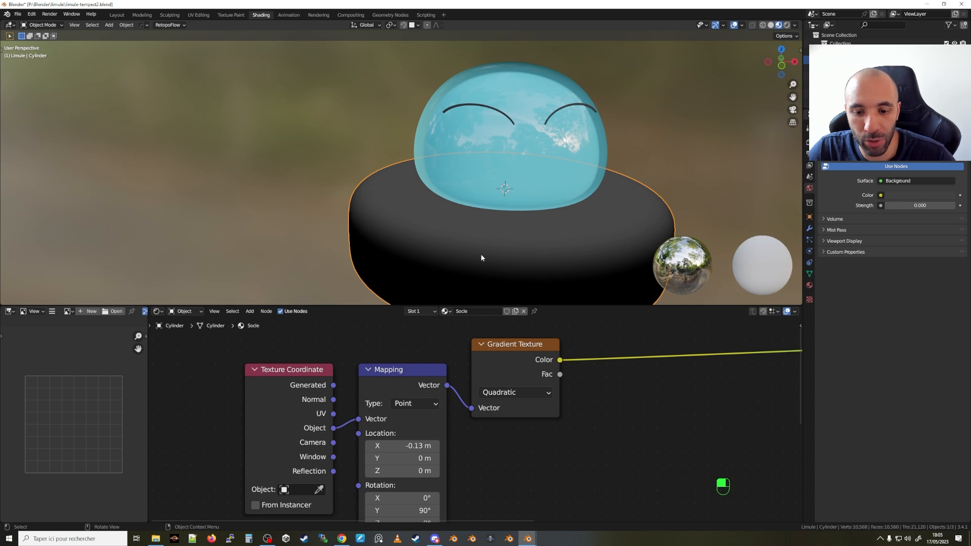
middle_click_drag(487, 254, 445, 240)
Switch the Gradient Texture to Easing and set the Mapping node's X location to -0.01 m.
left_click(515, 393)
left_click(511, 435)
left_click_drag(405, 446, 434, 446, "shift")
Change the Gradient Texture's type from Easing to Quadratic and check it on the cylinder's side.
left_click(511, 392)
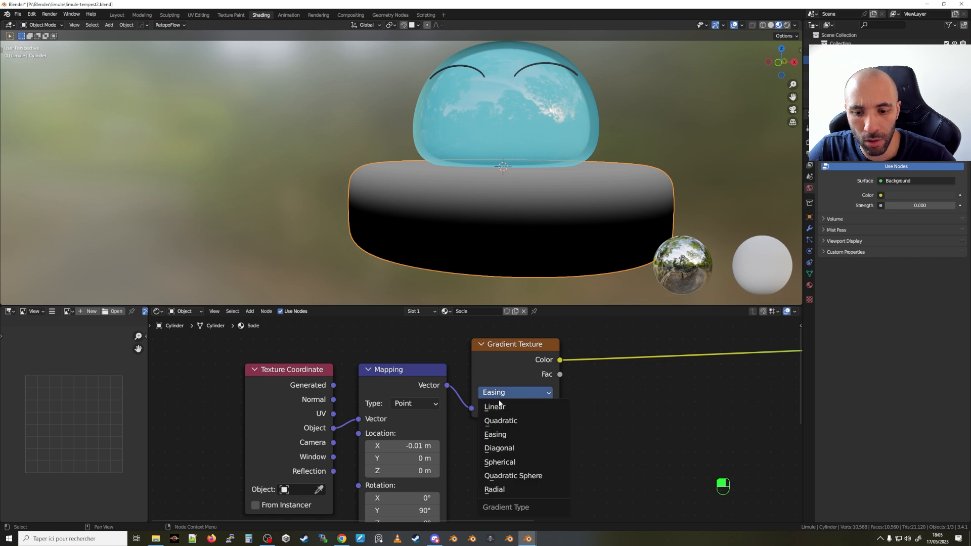
left_click(503, 421)
mouse_move(492, 213)
middle_mouse_down()
mouse_move(514, 231)
mouse_move(463, 220)
mouse_move(517, 228)
middle_mouse_up()
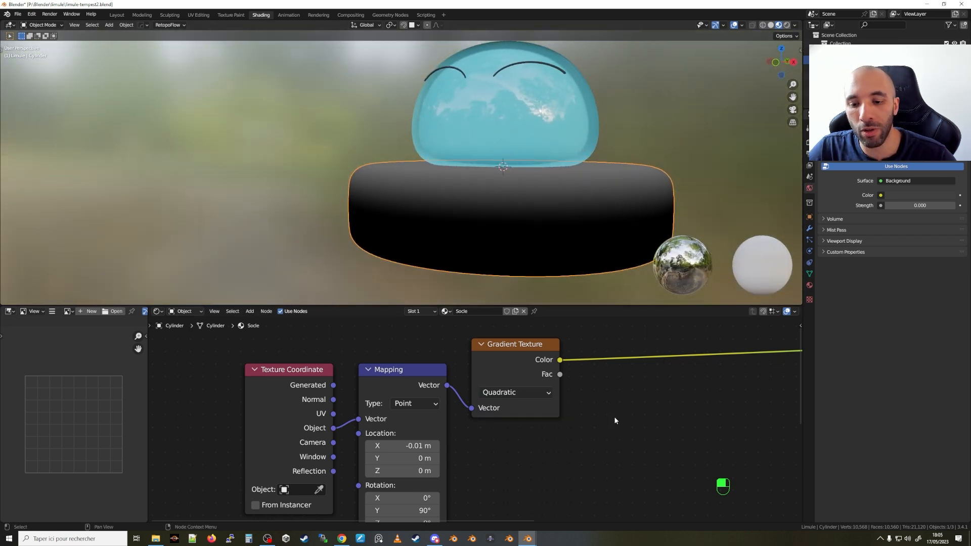
Add a ColorRamp node and insert it on the link coming out of the Gradient Texture's Color output.
scroll(614, 417, "down", 1)
scroll(615, 418, "down", 1)
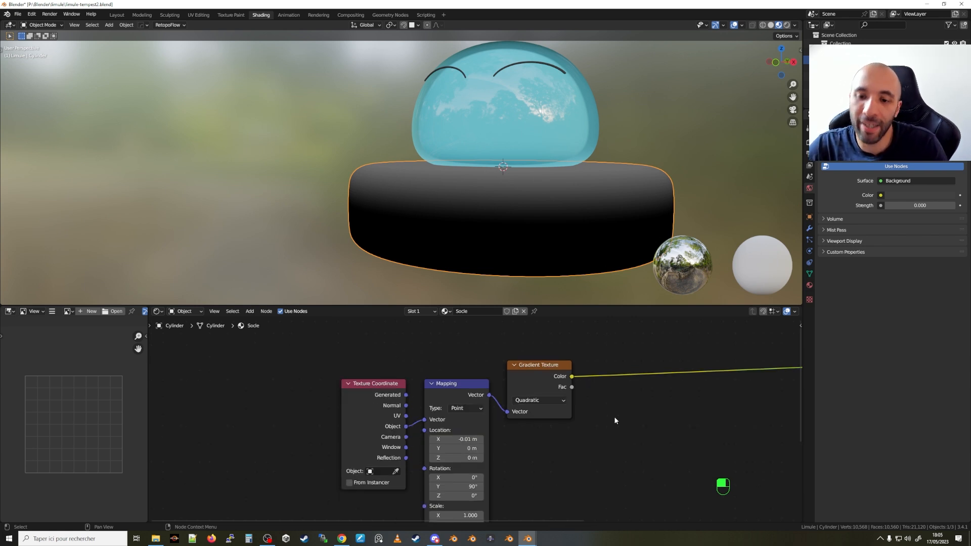
scroll(615, 424, "right", 5, "shift")
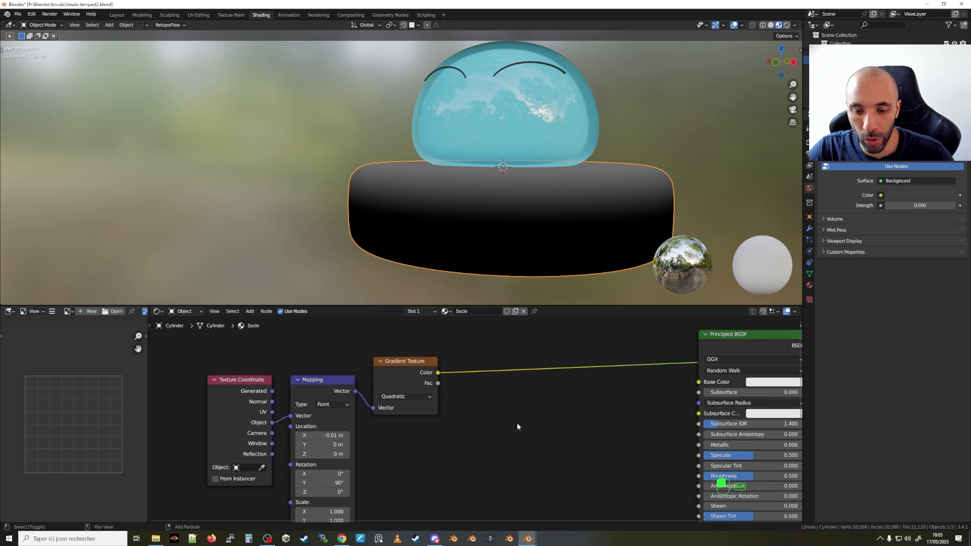
key("shift+a")
left_click(517, 423)
type("color")
key("Return")
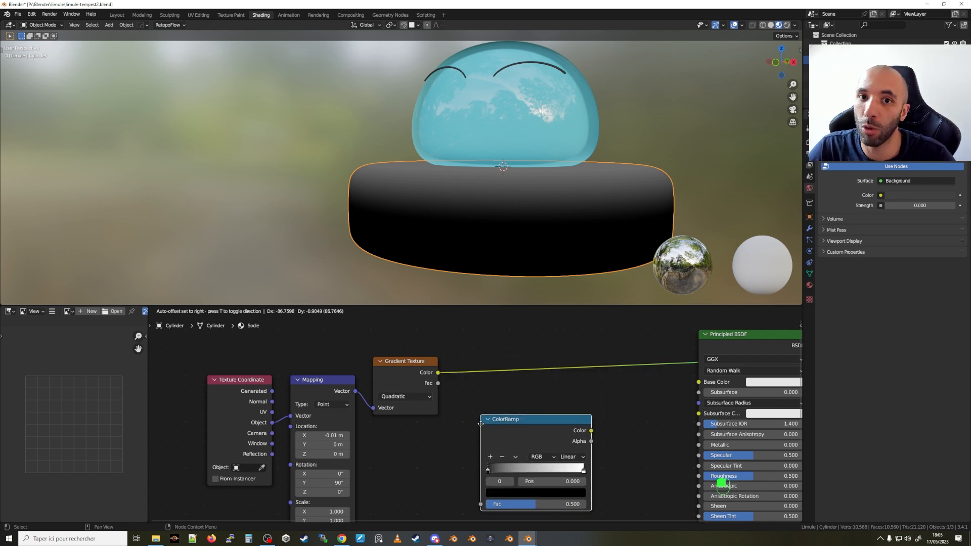
left_click(486, 350)
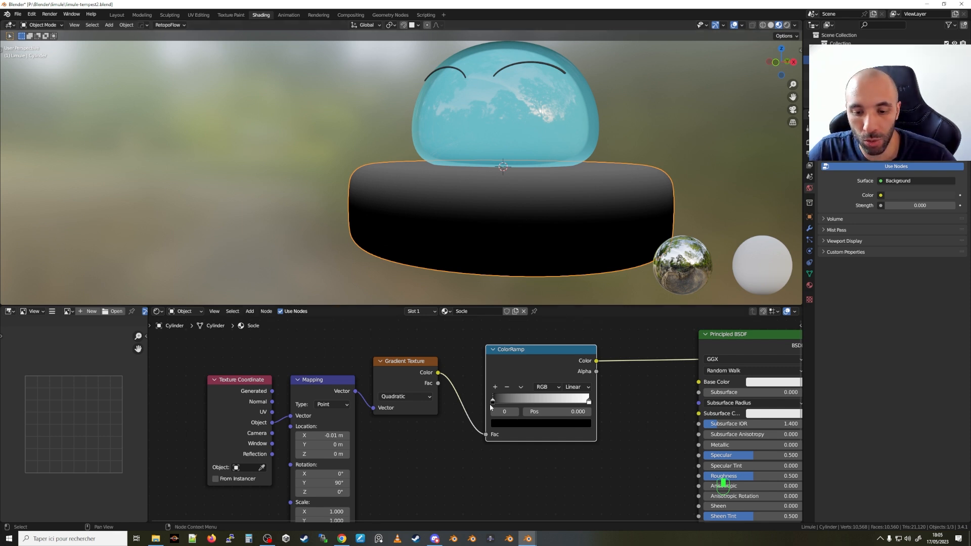
Set the ColorRamp's black stop to dark brown with hue 0.043, saturation 0.886 and value 0.055.
left_click(515, 429)
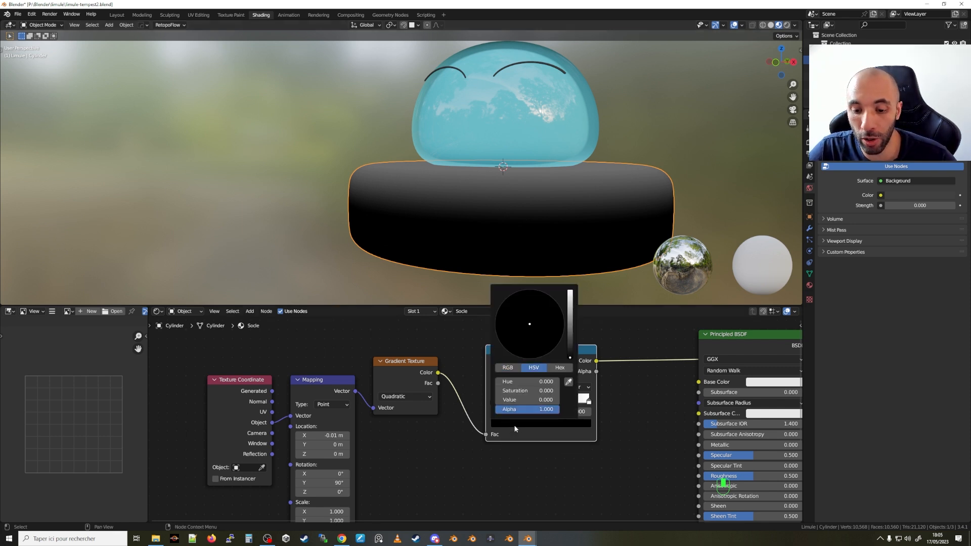
left_click_drag(571, 359, 570, 338)
left_click(524, 347)
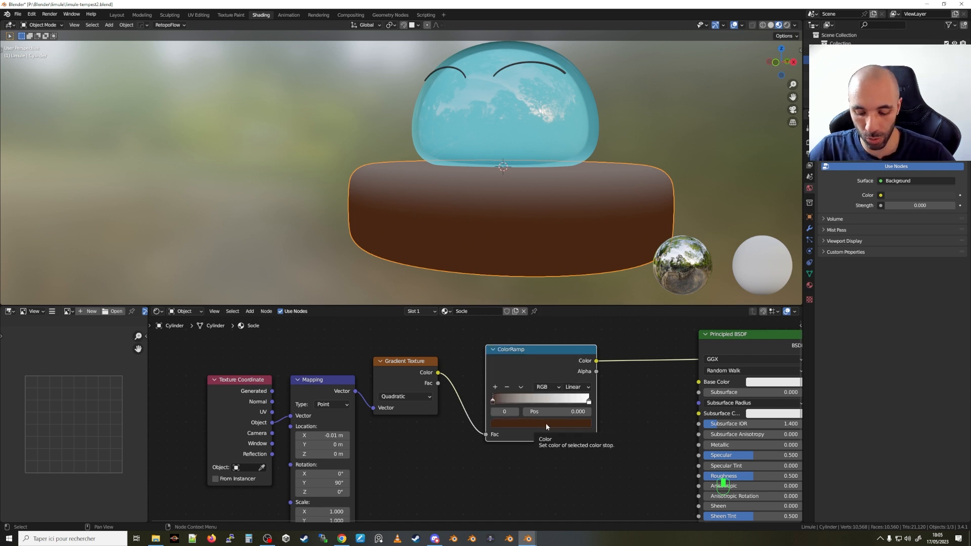
Copy the dark brown to the ColorRamp's white stop and brighten it to an orange-brown with value about 0.384.
left_click(589, 402)
key("ctrl+v")
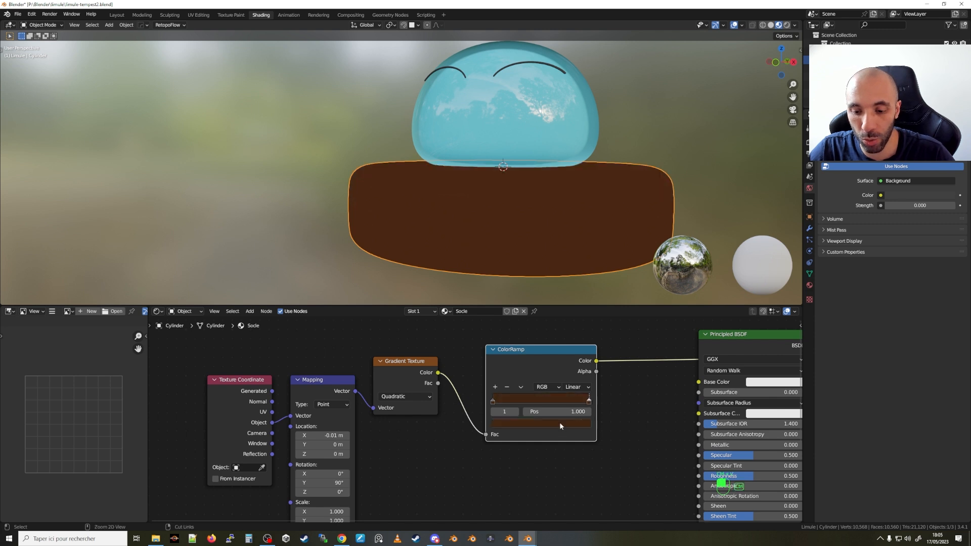
left_click(561, 426)
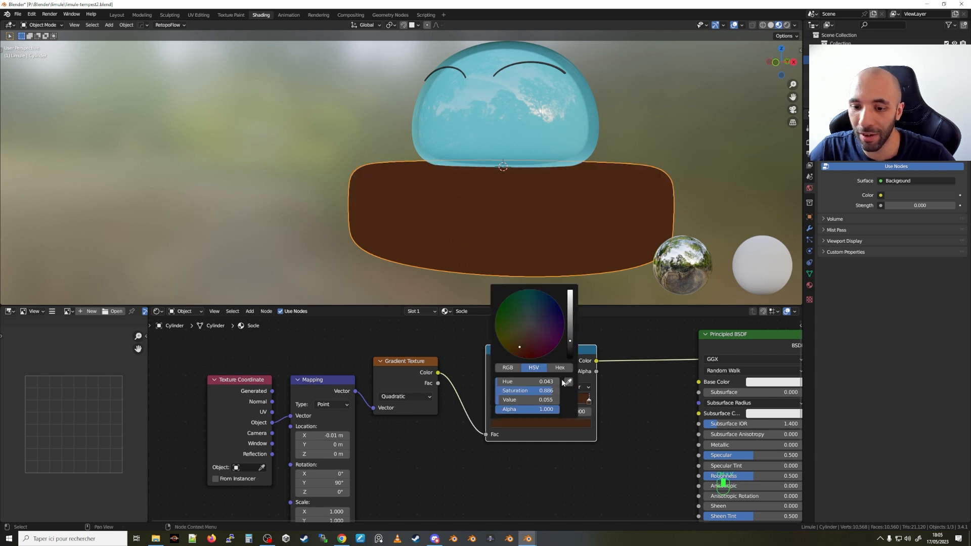
mouse_move(571, 343)
left_mouse_down()
mouse_move(571, 301)
mouse_move(570, 314)
left_mouse_up()
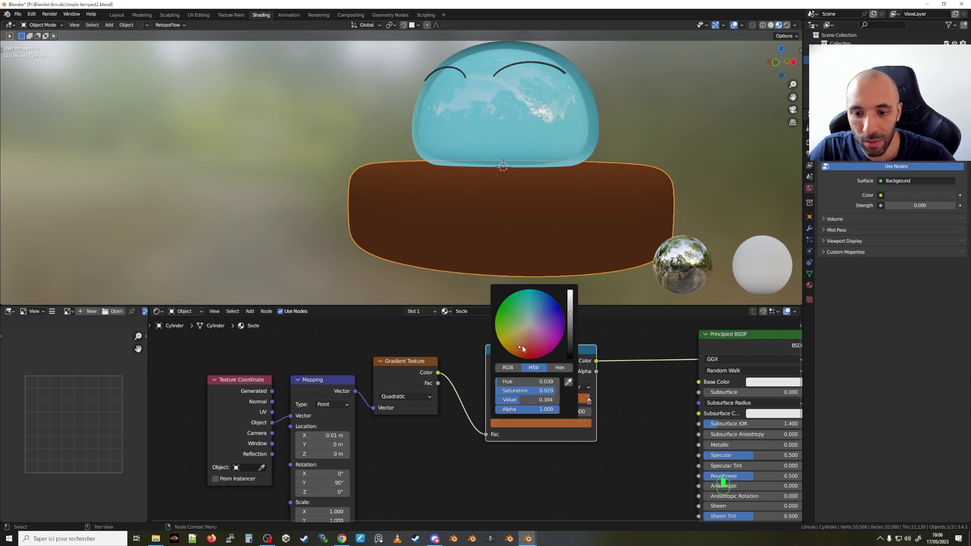
left_click_drag(523, 345, 516, 344)
middle_click_drag(526, 166, 571, 148)
scroll(571, 148, "down", 4)
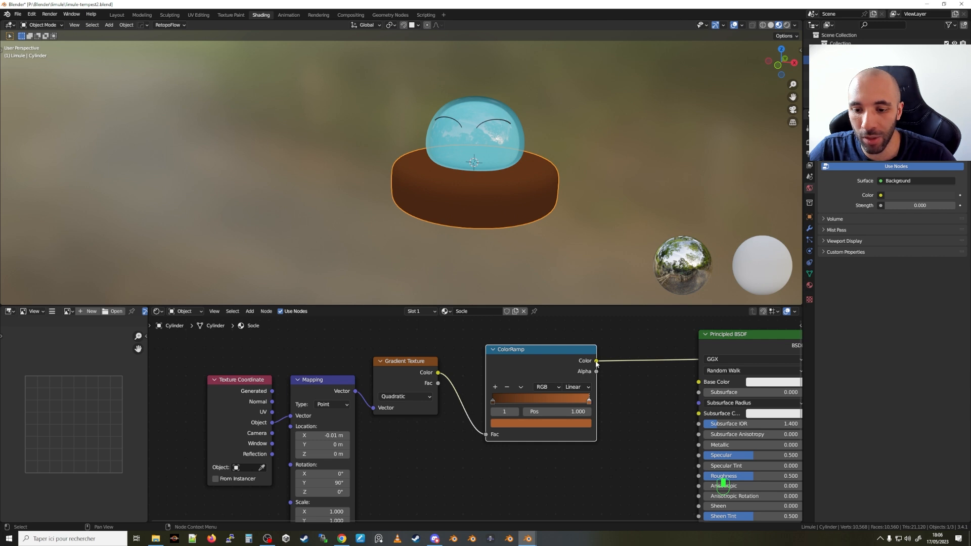
Connect the ColorRamp's Color output to the Principled BSDF's Base Color and route the shader back to the Material Output.
left_click_drag(597, 360, 699, 382)
middle_click_drag(663, 344, 581, 354)
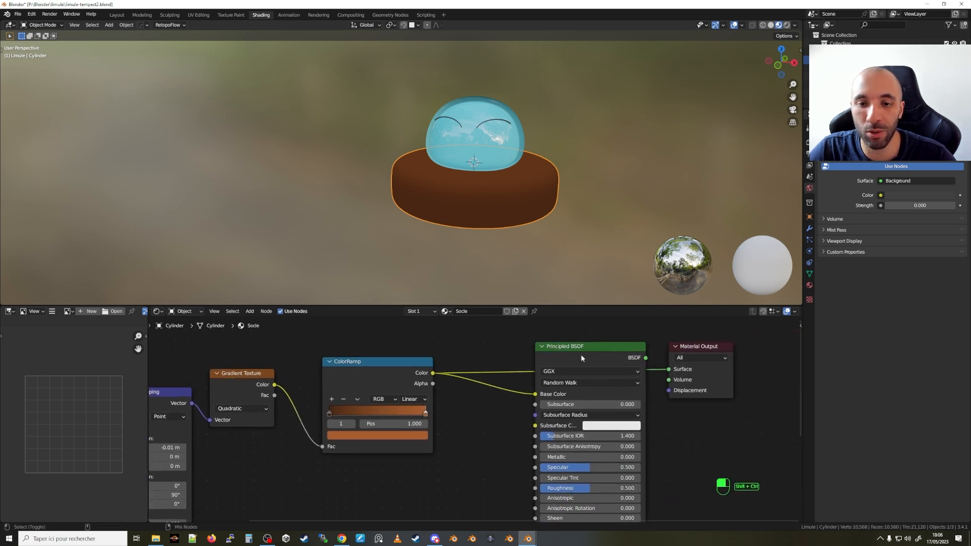
left_click(581, 354, "ctrl+shift")
scroll(458, 172, "up", 2)
middle_click_drag(457, 172, 482, 235)
scroll(506, 205, "up", 3)
Preview the Gradient Texture alone, set its type to Easing, and restore the Principled BSDF as the material's output.
middle_click_drag(314, 354, 430, 338, "shift")
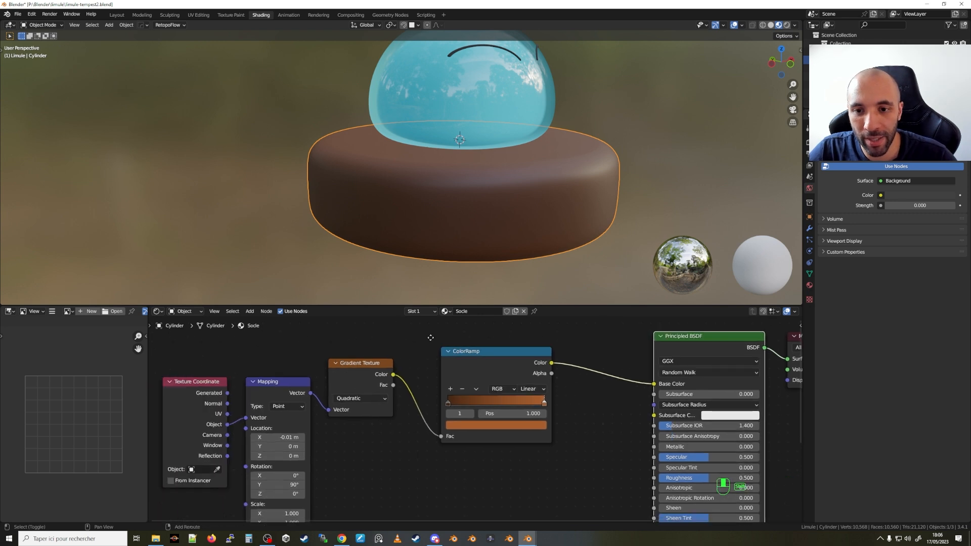
left_click(366, 372, "ctrl+shift")
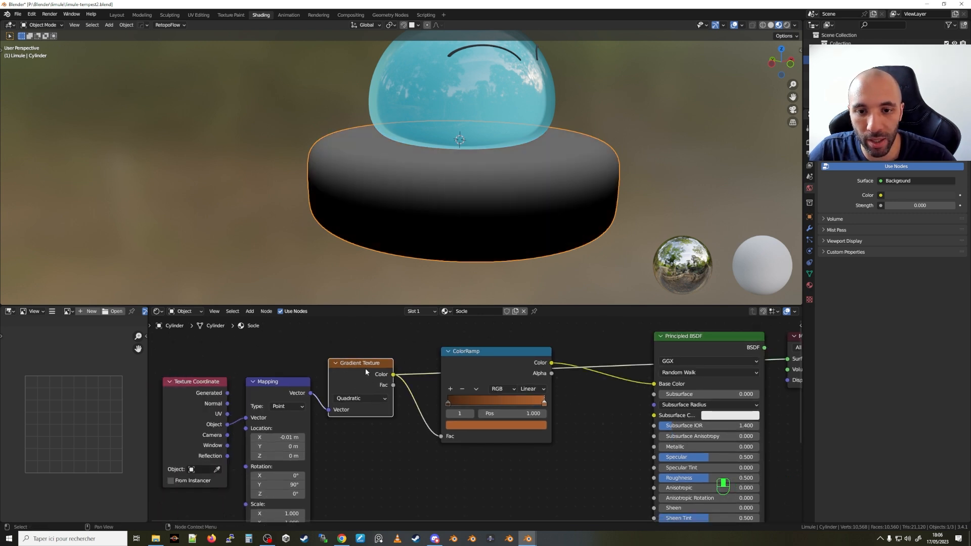
left_click(370, 400)
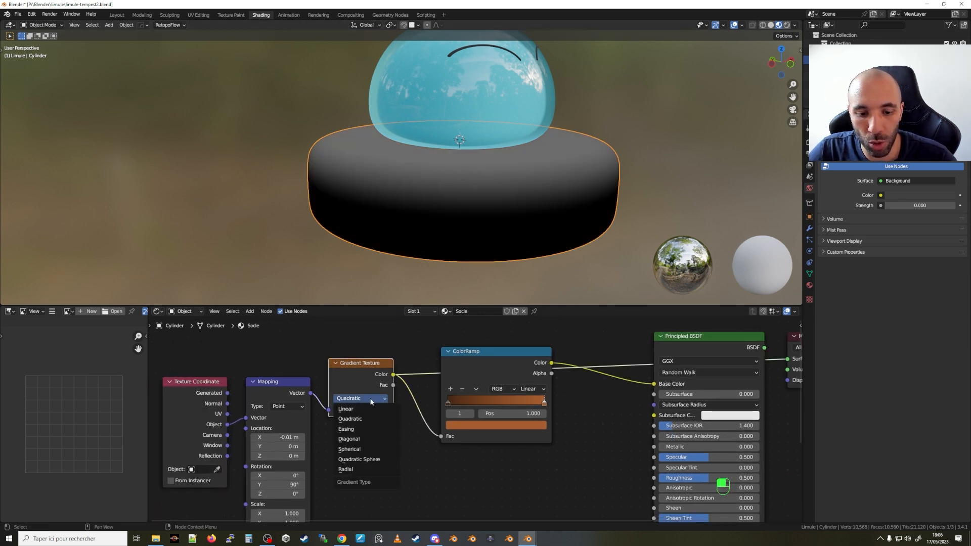
left_click(361, 430)
left_click(727, 340, "ctrl+shift")
mouse_move(518, 198)
middle_mouse_down()
mouse_move(507, 162)
mouse_move(524, 157)
mouse_move(546, 181)
mouse_move(509, 186)
middle_mouse_up()
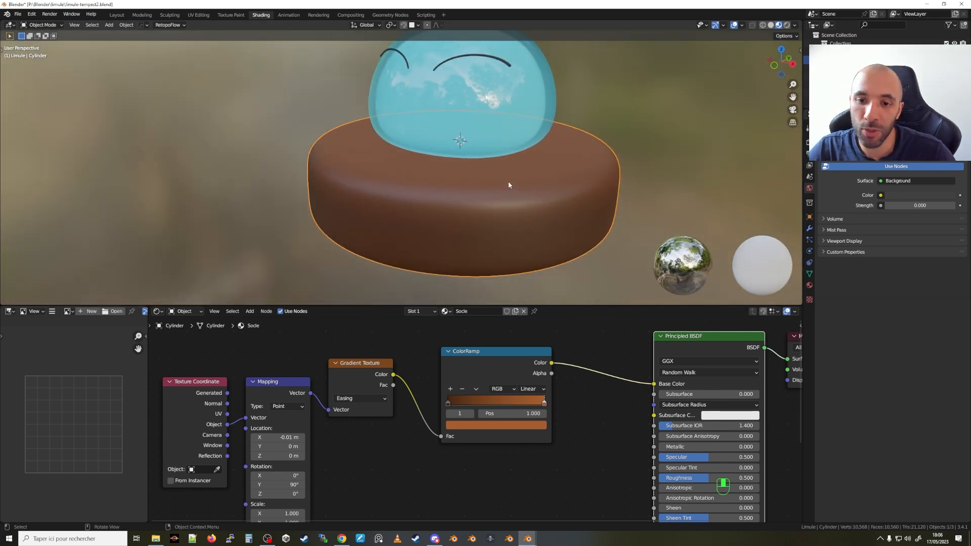
Make the base less shiny by setting the Principled BSDF's Specular to 0.156 and Roughness to 0.703.
middle_click_drag(579, 470, 563, 424)
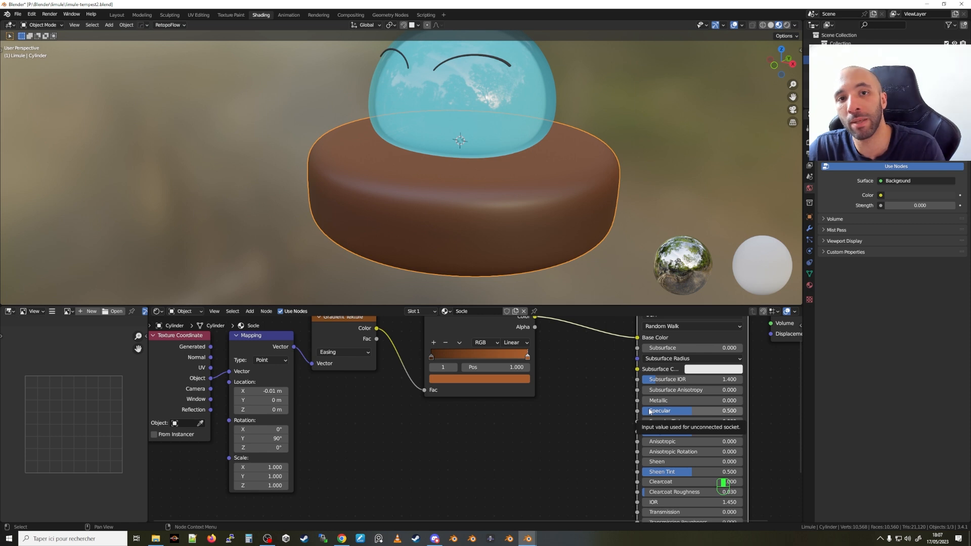
left_click_drag(691, 410, 659, 411)
middle_click_drag(461, 236, 478, 233)
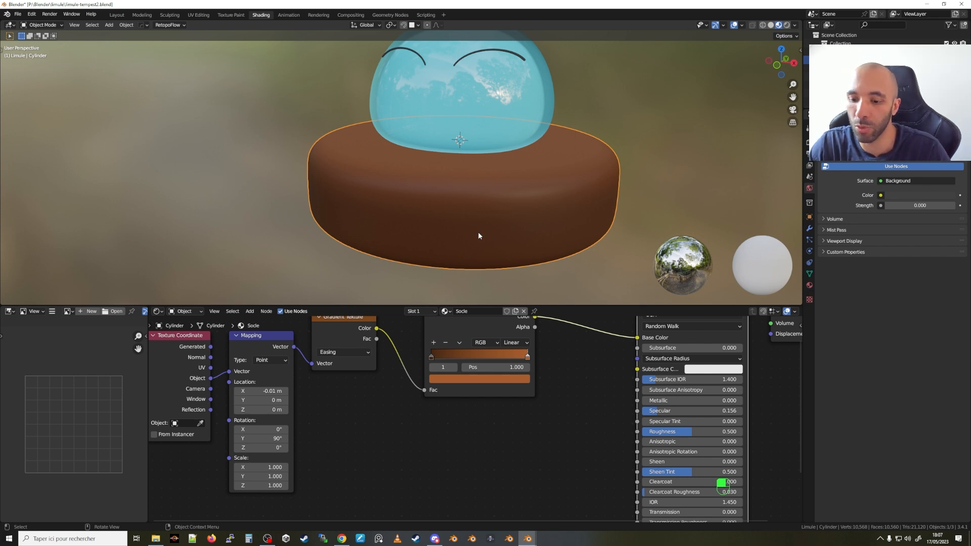
mouse_move(673, 433)
left_mouse_down()
mouse_move(712, 433)
mouse_move(658, 433)
mouse_move(700, 434)
left_mouse_up()
scroll(473, 181, "down", 2)
middle_click_drag(447, 191, 484, 204)
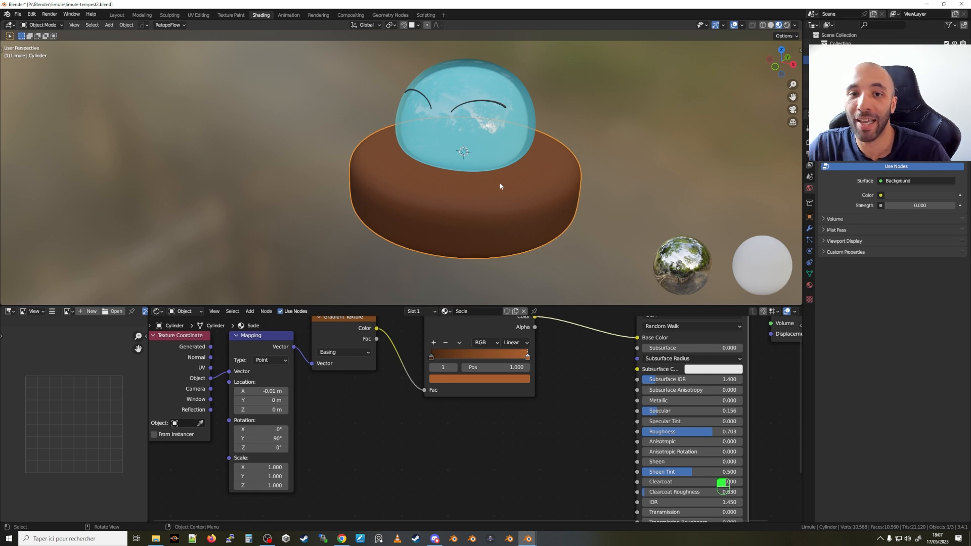
middle_click_drag(499, 186, 527, 159)
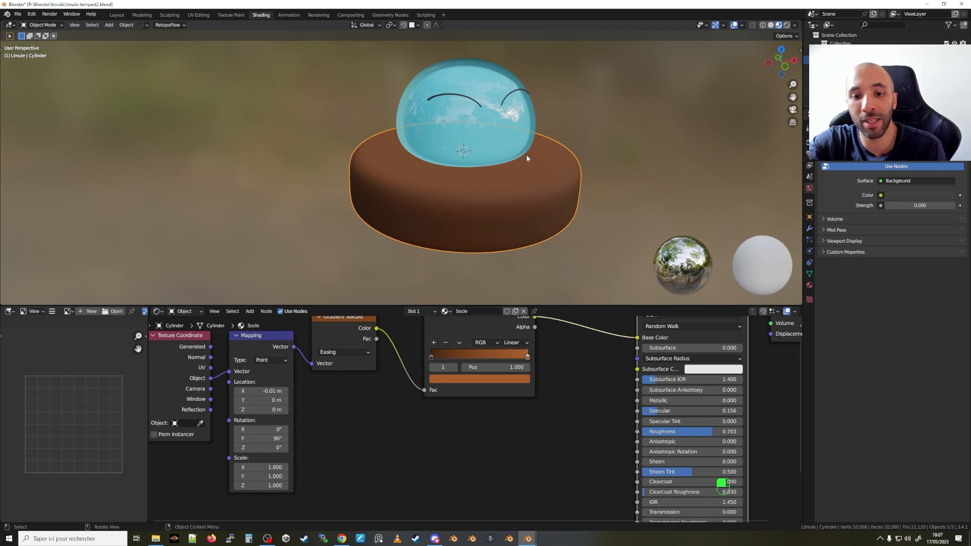
scroll(527, 159, "down", 3)
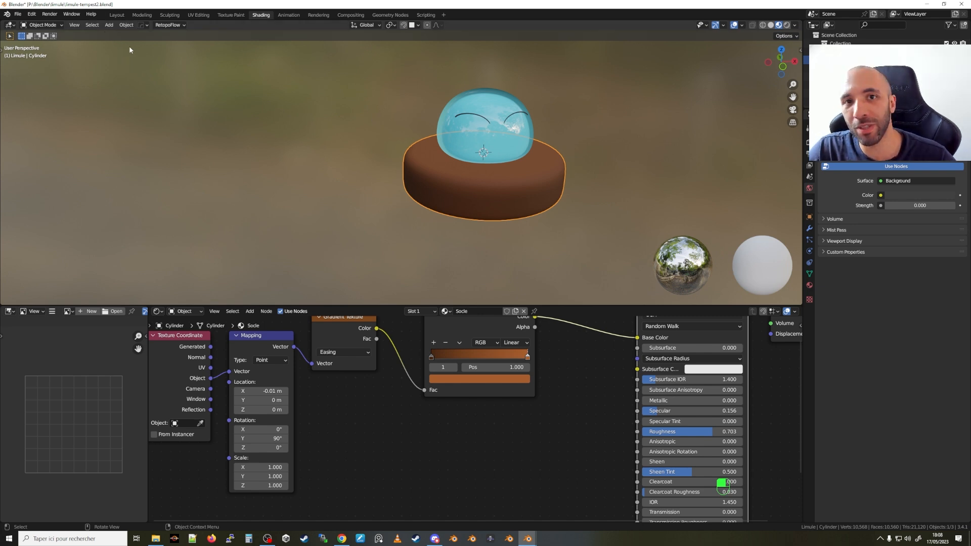
In the Layout workspace, add a plane and move it about 3 m along the X axis, beside the base.
left_click(117, 14)
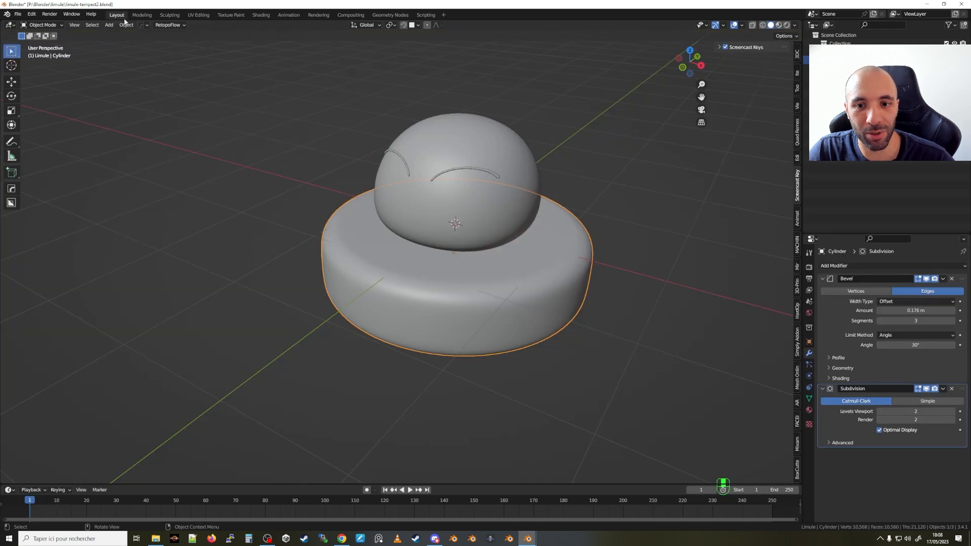
scroll(472, 248, "down", 4)
key("shift+a")
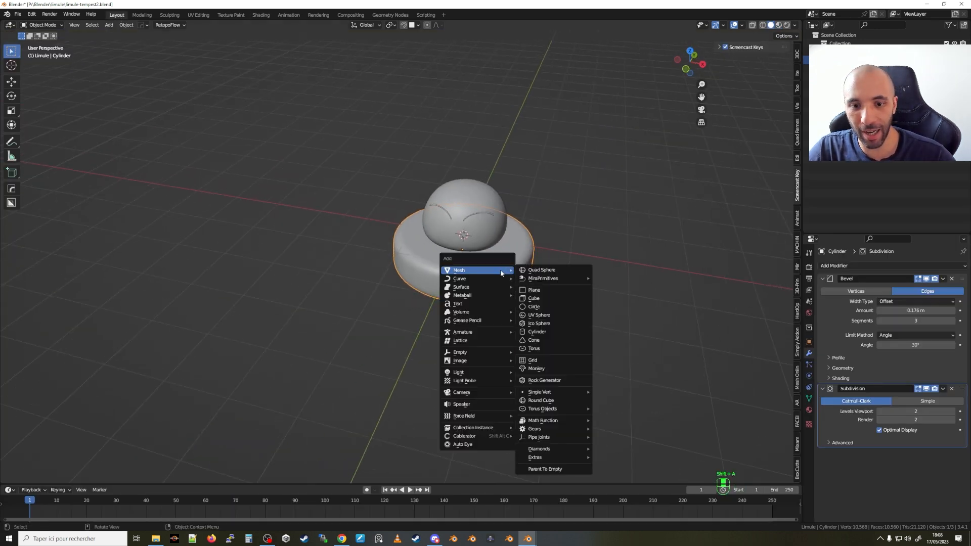
left_click(532, 290)
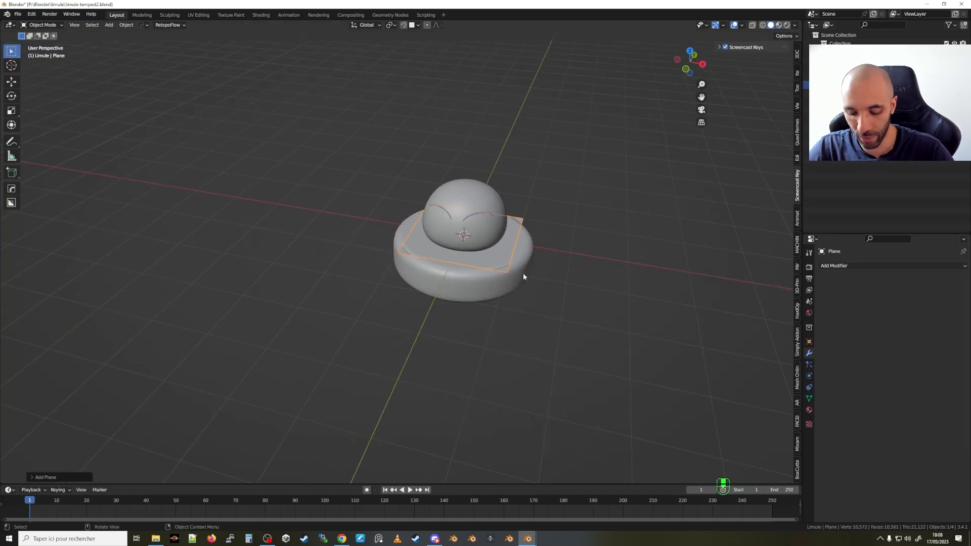
key("g")
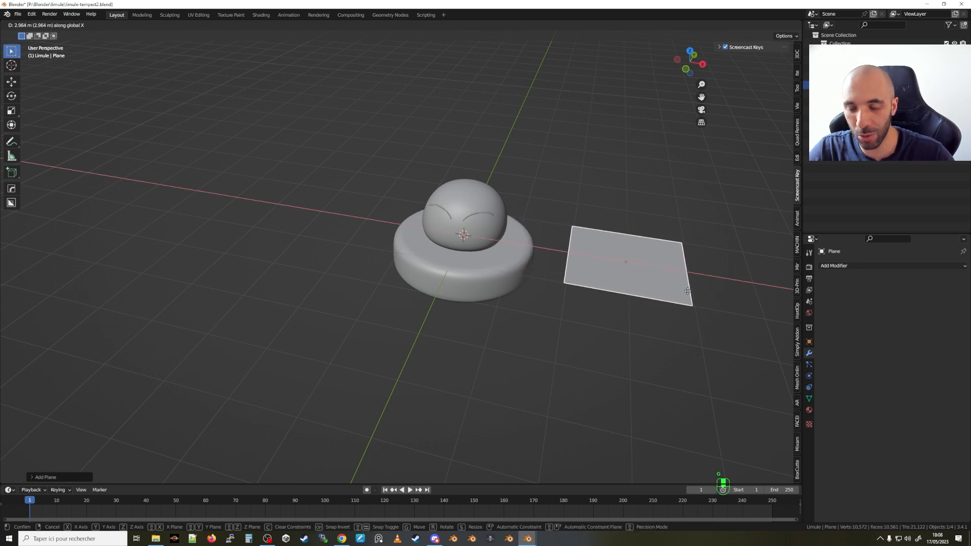
left_click(674, 292)
In Edit Mode, move the plane's geometry 1 m along the Y axis so its edge lies on the origin point.
middle_click_drag(674, 291, 587, 272)
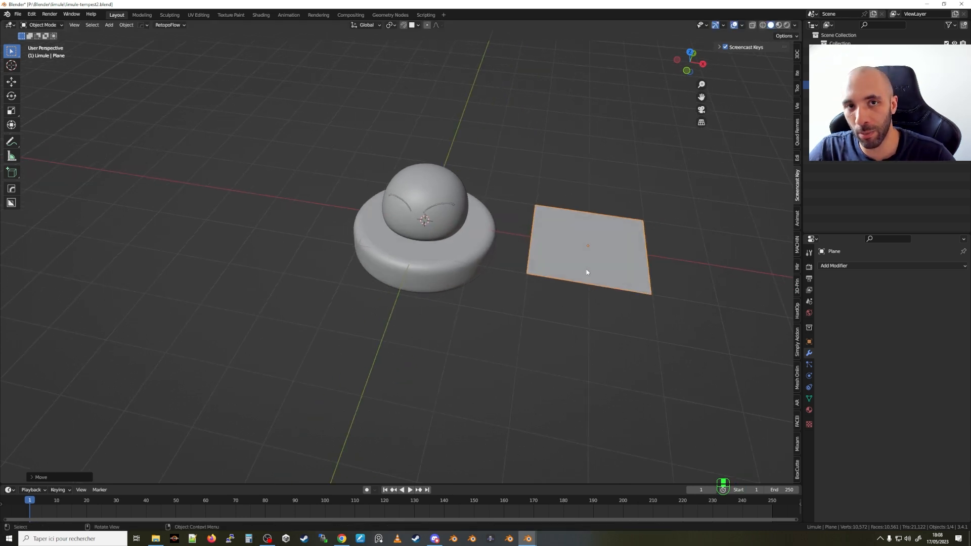
key("Tab")
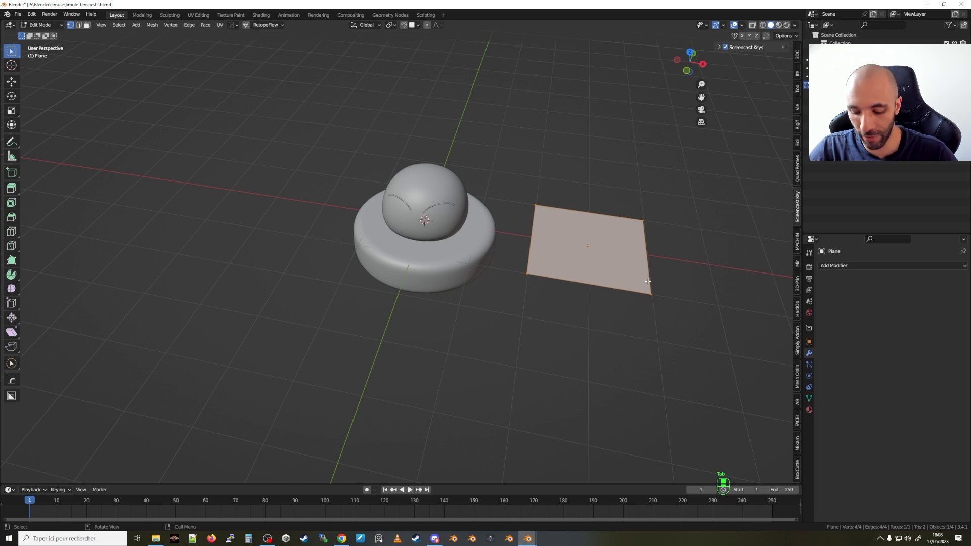
key("g")
key("y")
key("1")
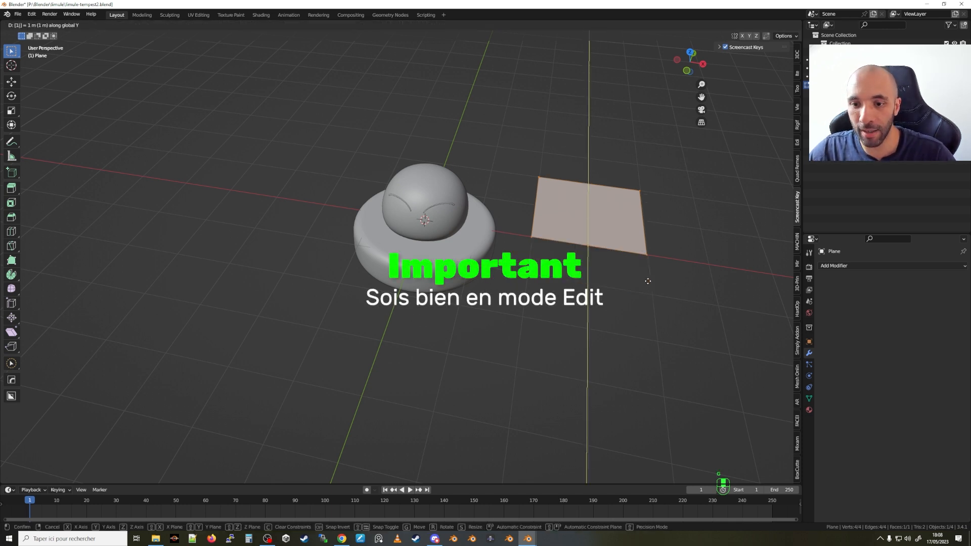
key("Return")
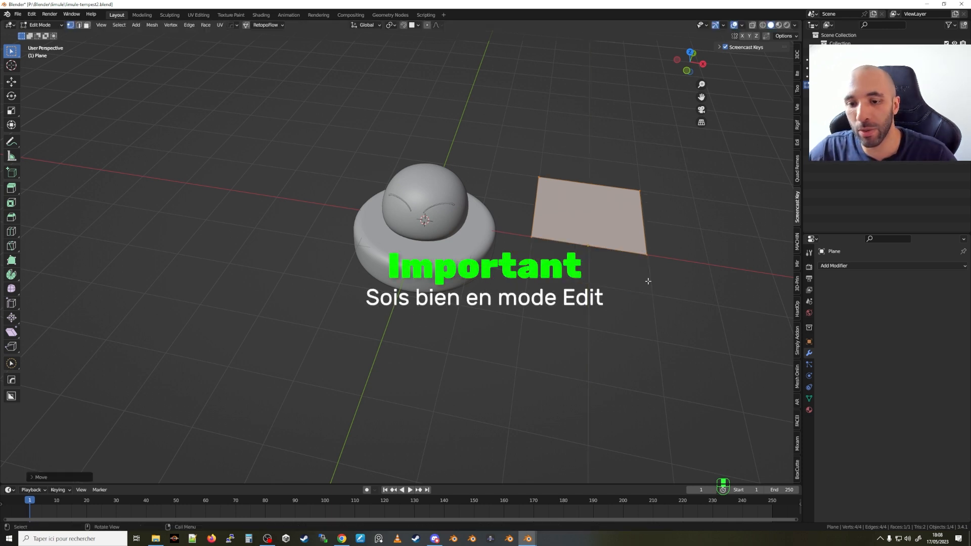
Scale the plane's geometry along X to roughly 0.6 of its width, forming an upright rectangle, and return to Object Mode.
scroll(592, 257, "up", 5)
left_click(592, 257)
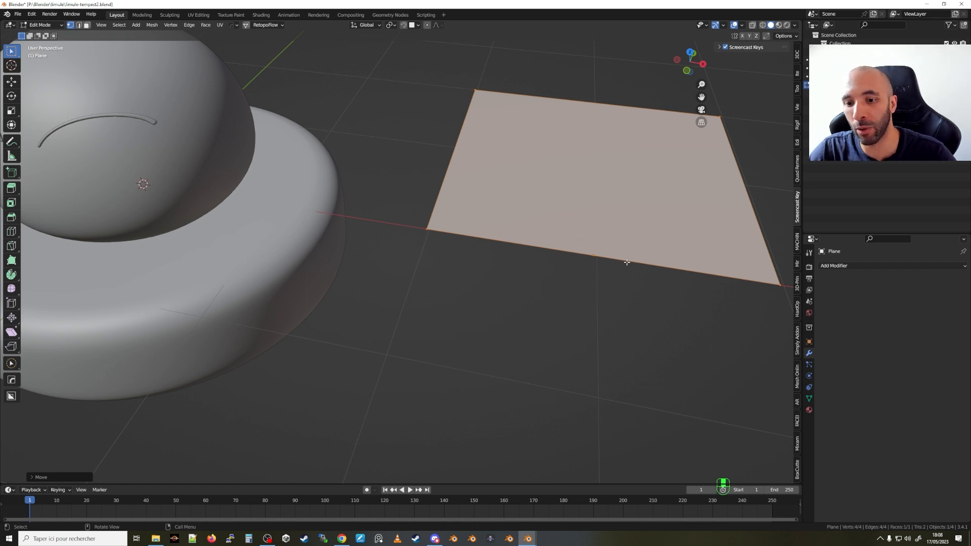
scroll(627, 262, "down", 2)
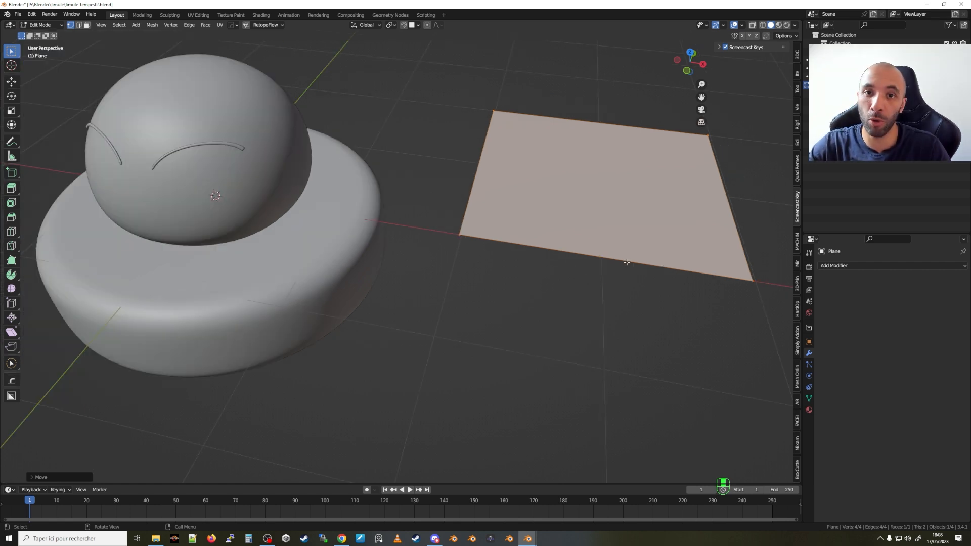
middle_click_drag(627, 262, 562, 265)
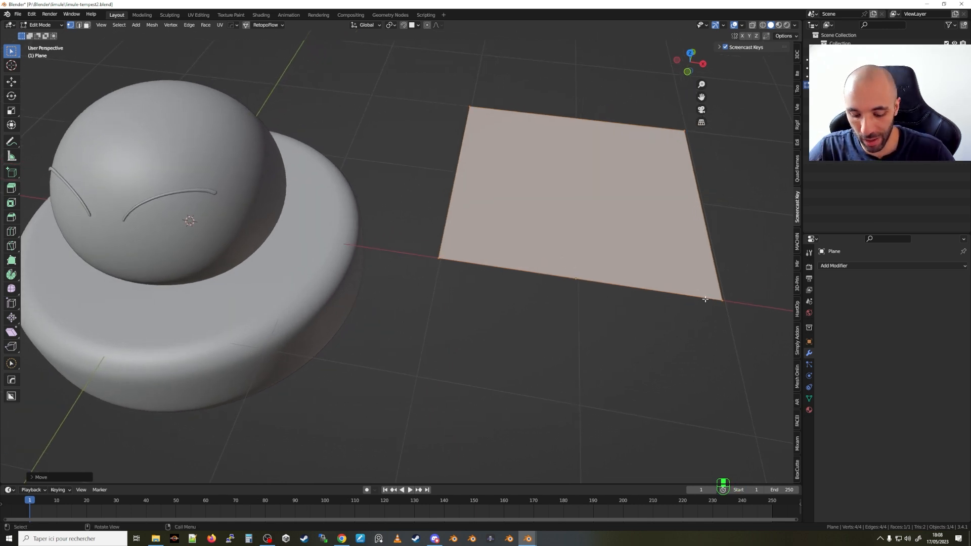
key("s")
key("x")
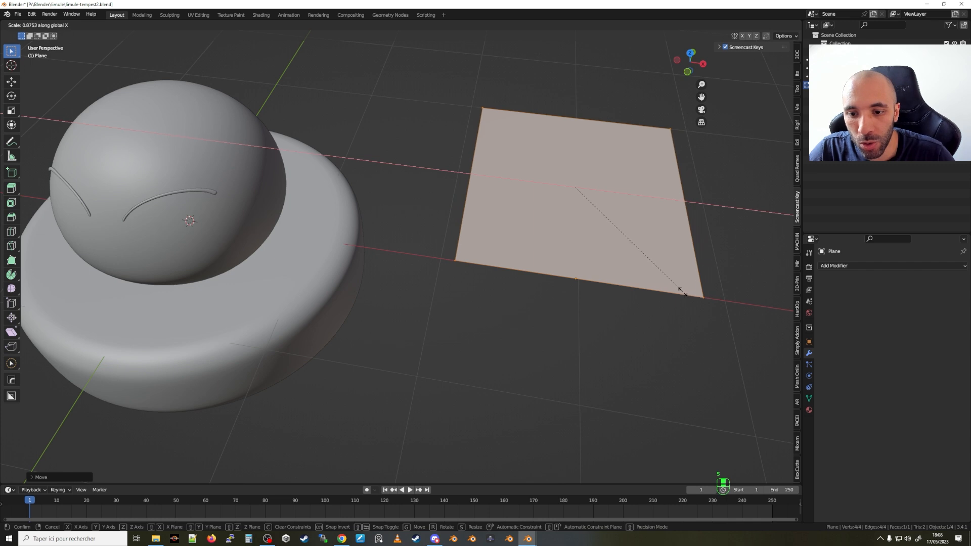
left_click(633, 273)
scroll(624, 270, "down", 5)
middle_click_drag(612, 264, 601, 323)
key("Tab")
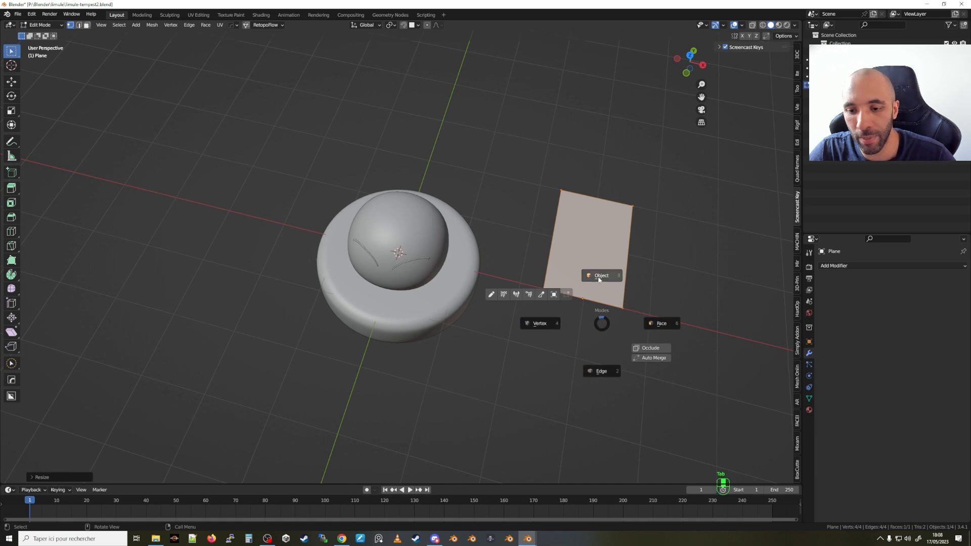
left_click(599, 277)
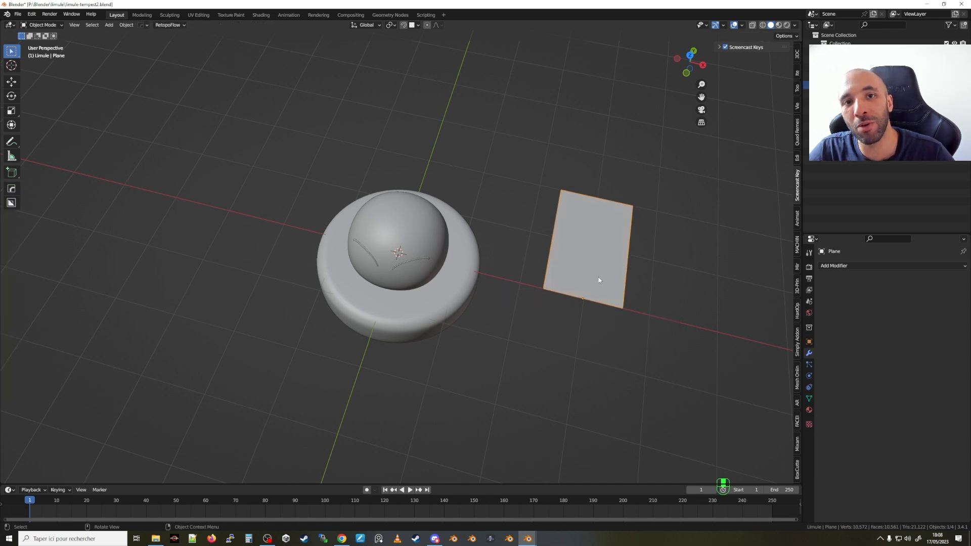
In the Texture Paint workspace, unwrap the plane's UVs in Edit Mode and return to Texture Paint mode.
left_click(234, 15)
middle_click_drag(561, 318, 622, 299)
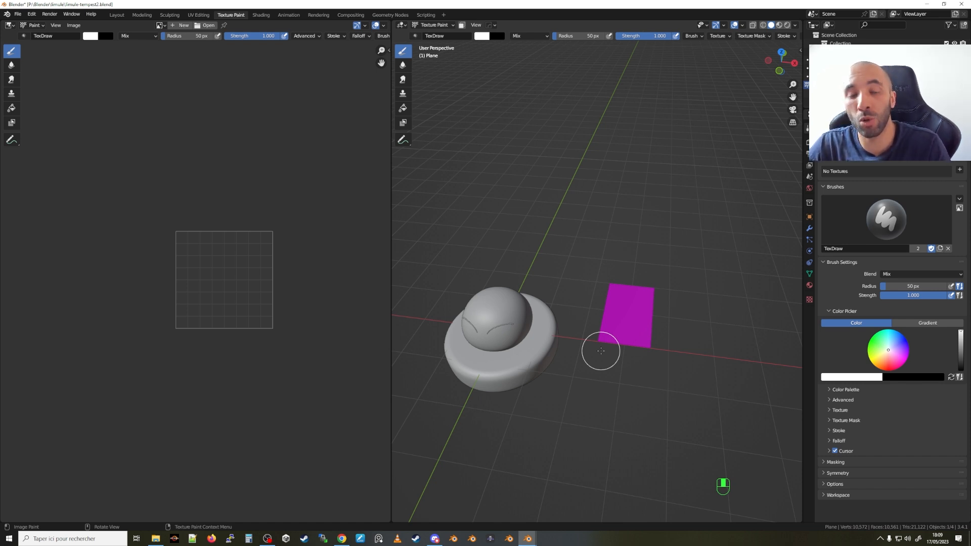
middle_click_drag(601, 351, 614, 303)
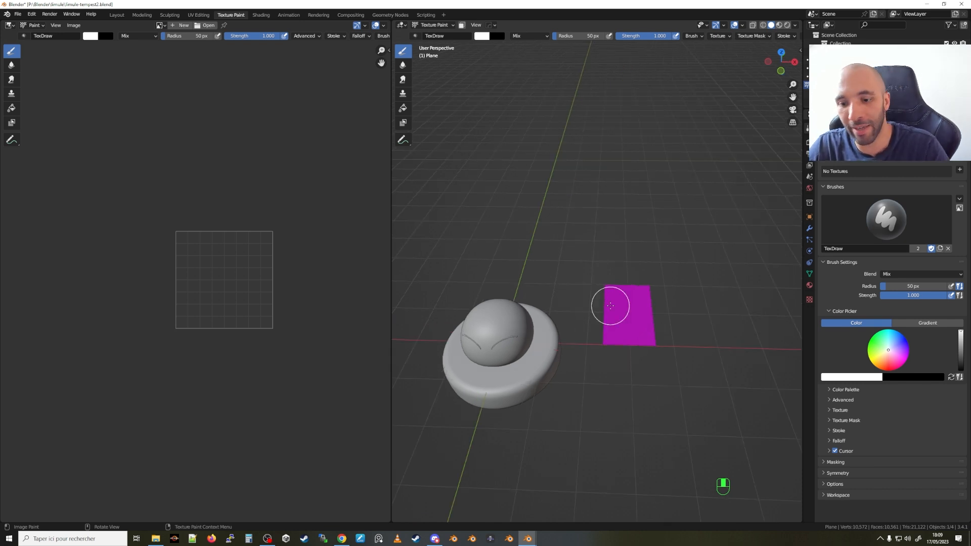
key("Tab")
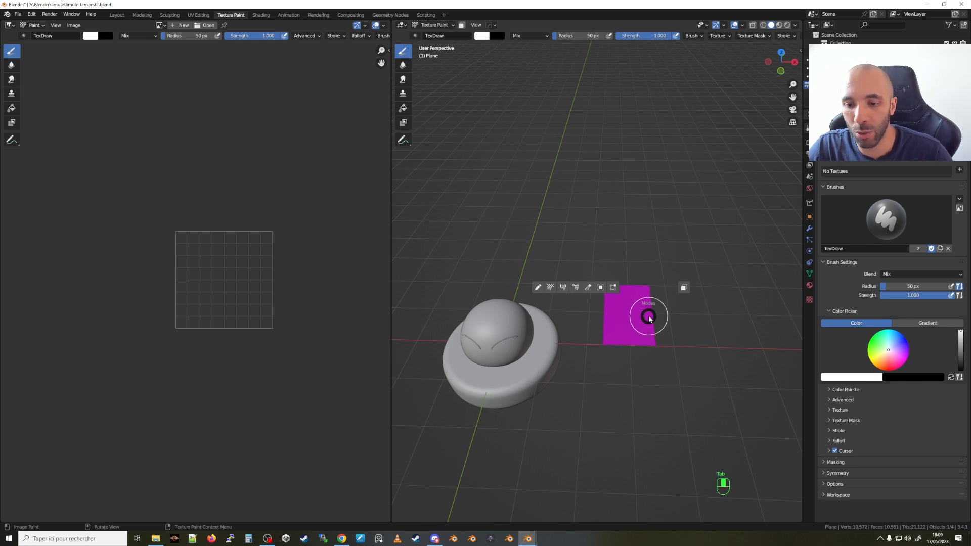
left_click(615, 288)
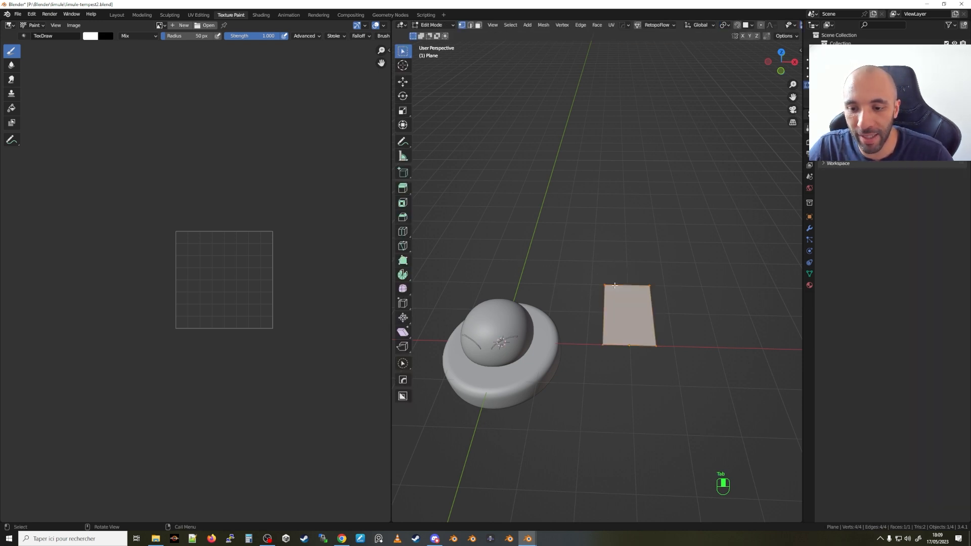
key("u")
left_click(626, 314)
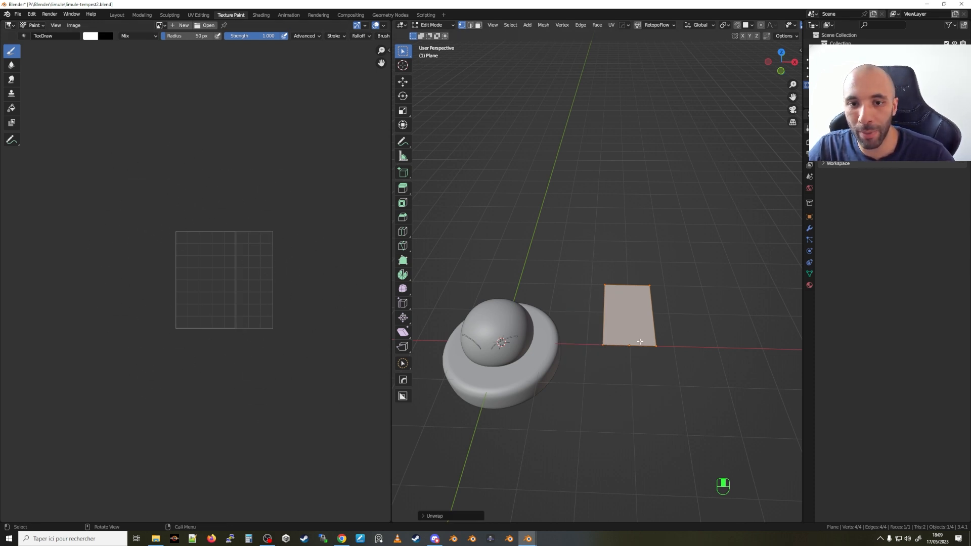
left_click(432, 25)
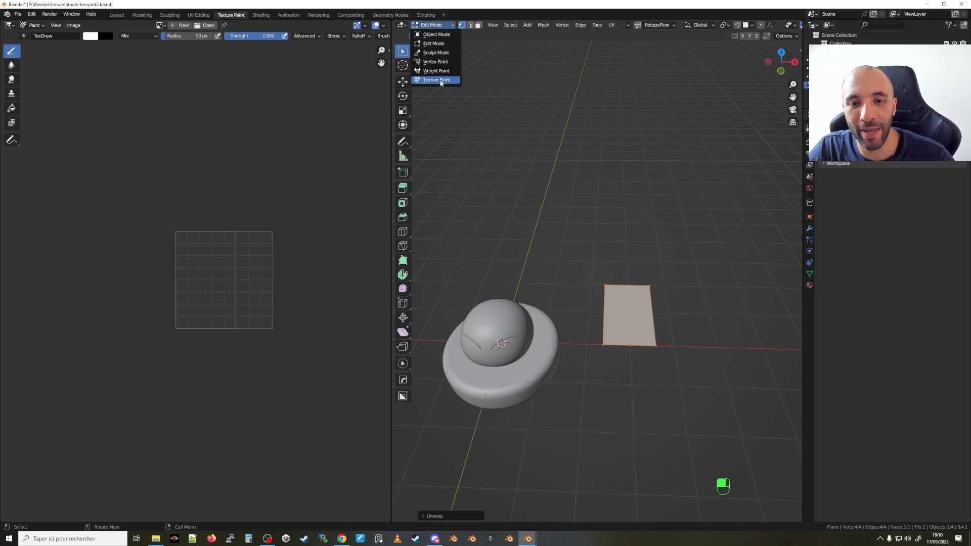
left_click(436, 80)
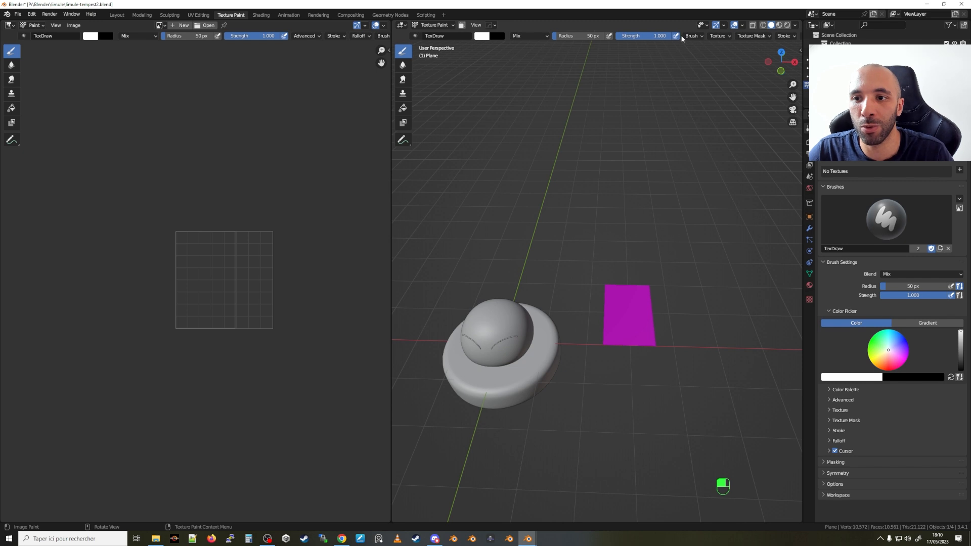
Add a Base Color texture paint slot to the plane and name it GrassAlpha.
middle_click_drag(679, 35, 609, 40)
scroll(609, 33, "up", 6)
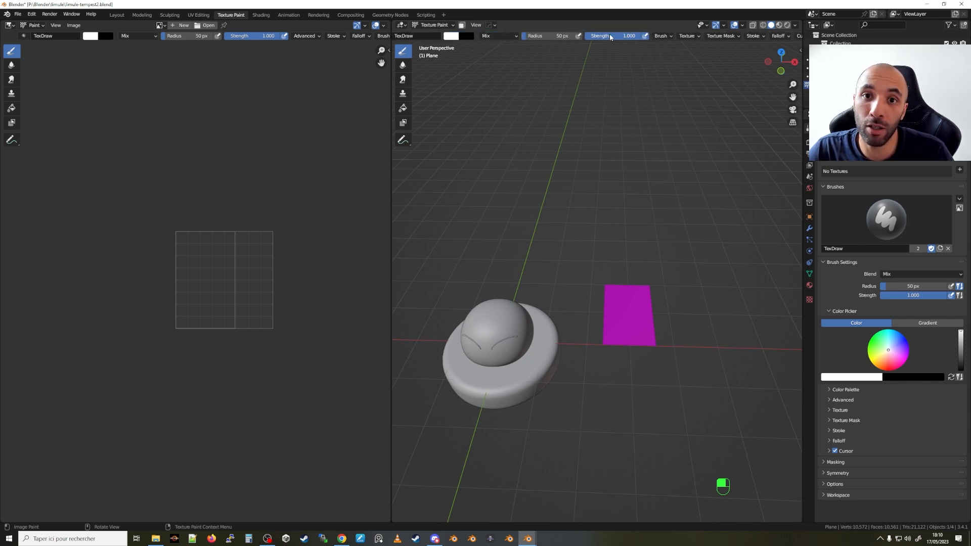
scroll(609, 33, "down", 6)
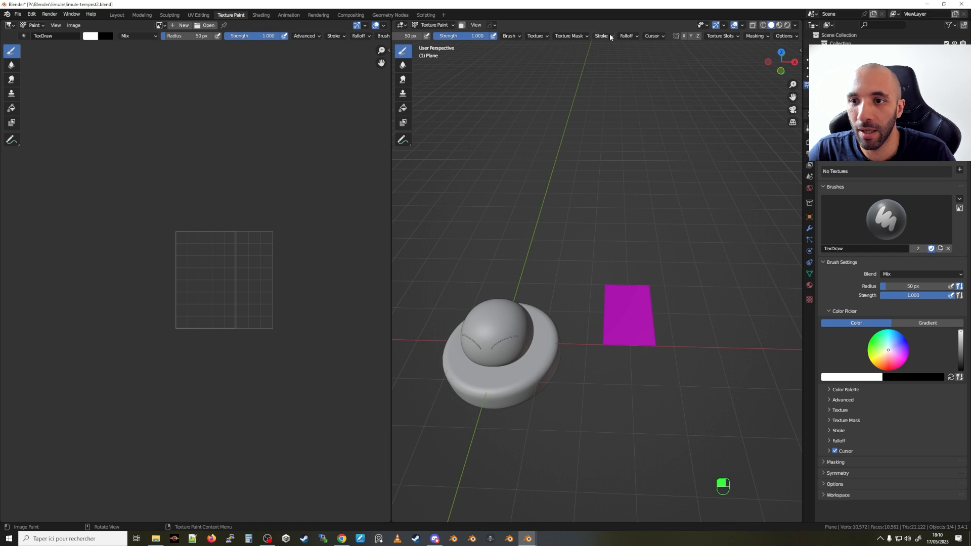
left_click(728, 39)
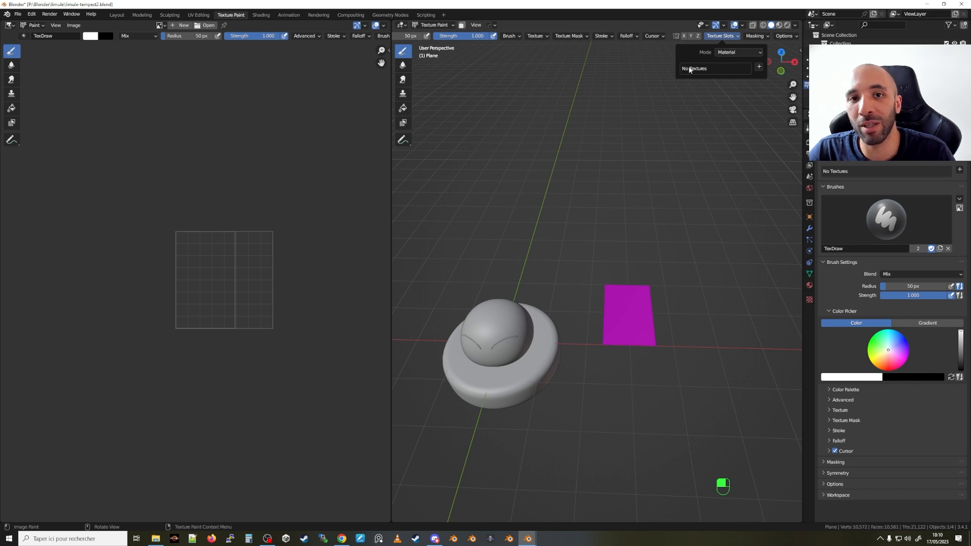
left_click(759, 68)
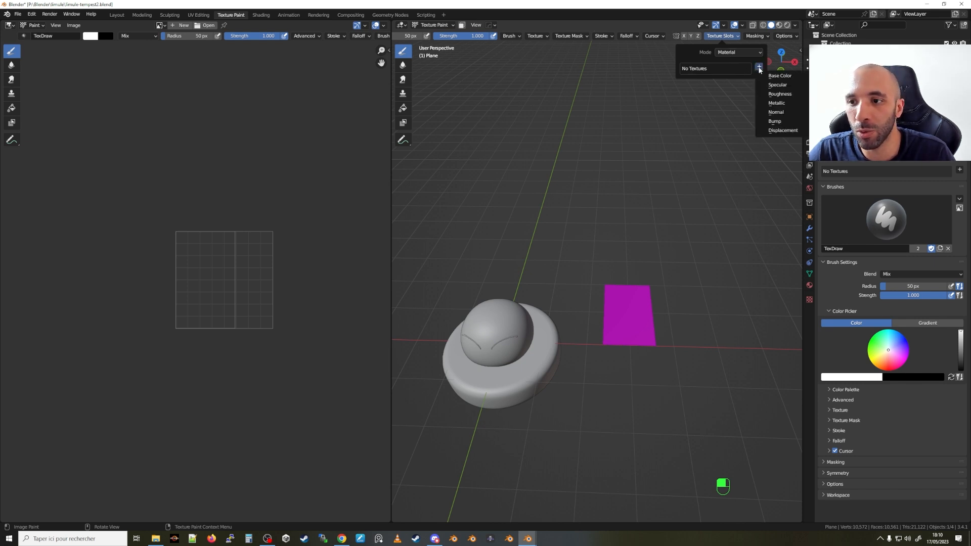
left_click(784, 77)
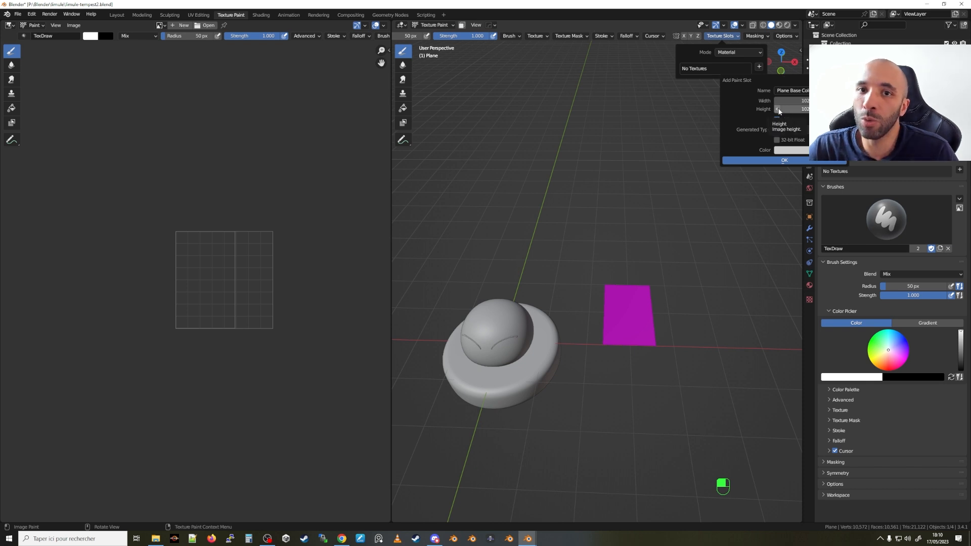
left_click(805, 94)
type("GrassAlpha")
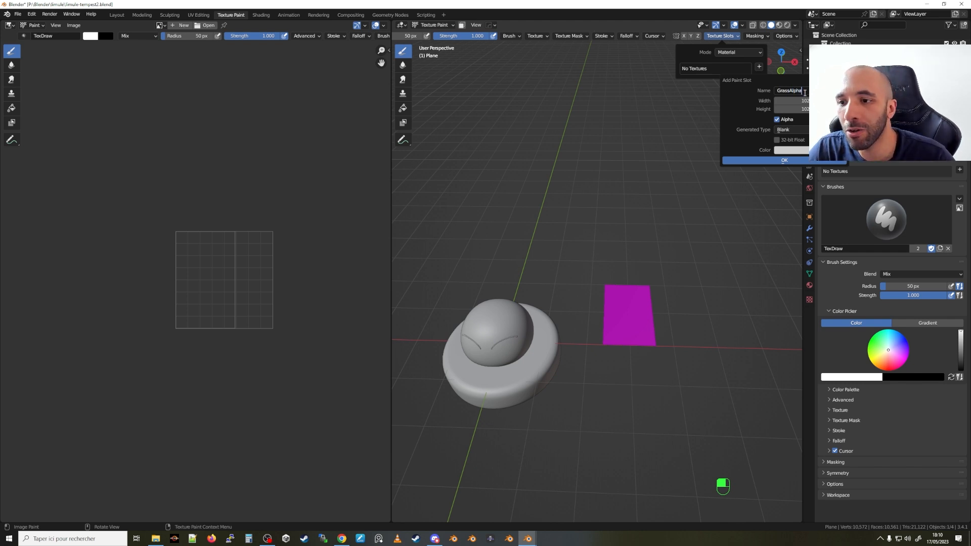
Set the GrassAlpha image to 2048 by 2048 px with Alpha disabled and a black fill colour, and create it.
left_click(808, 99)
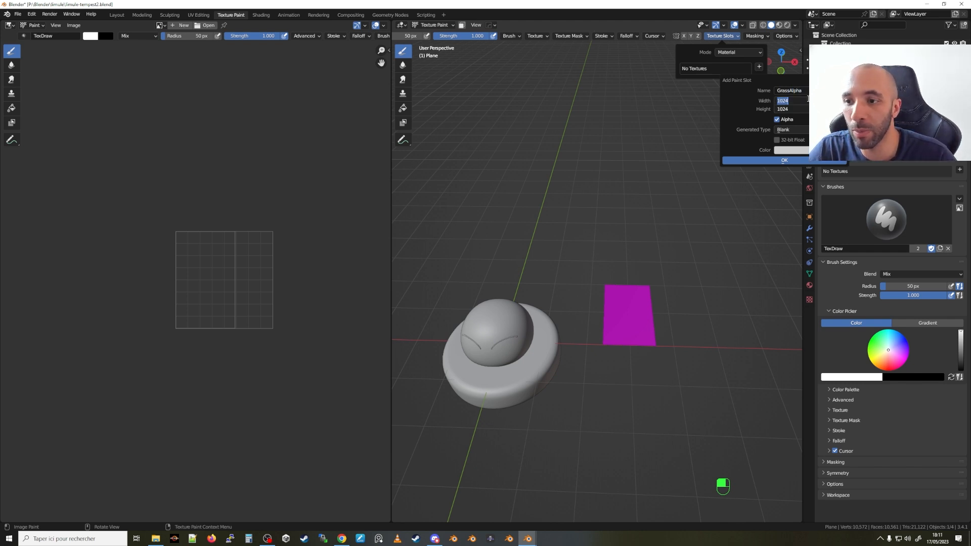
type("204")
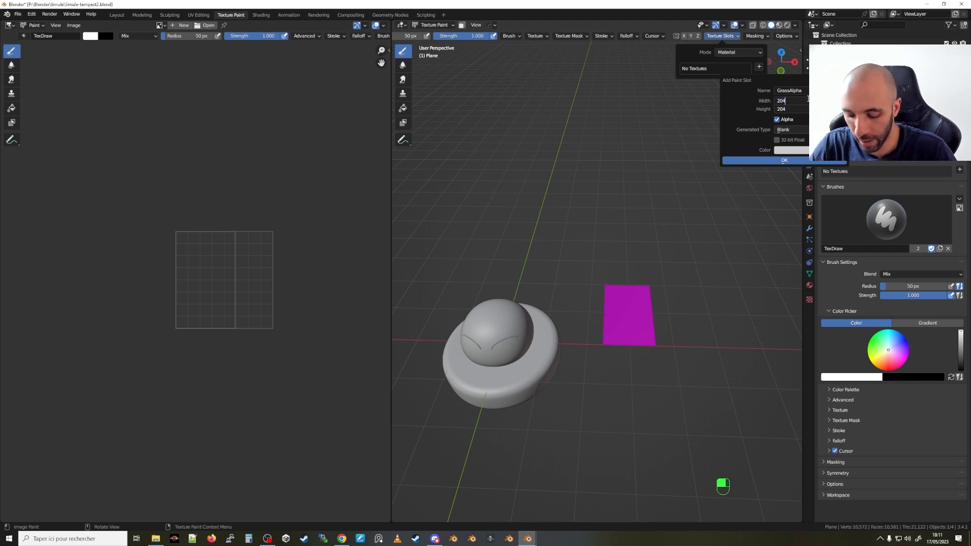
type("8")
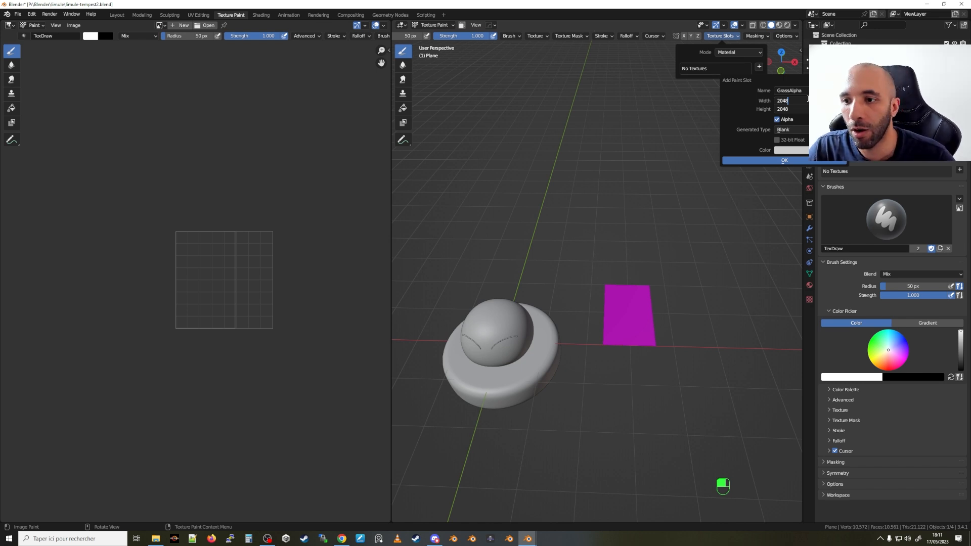
key("Return")
left_click(777, 120)
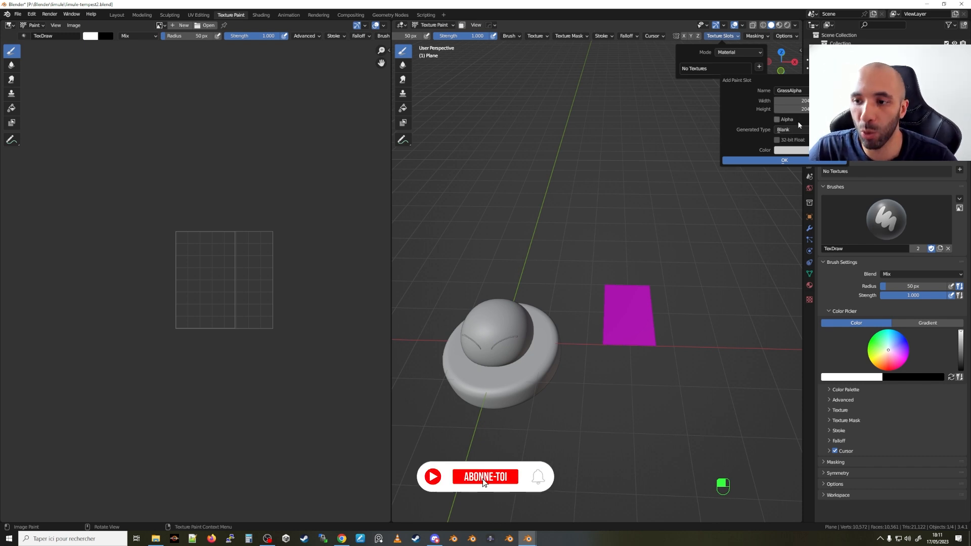
left_click(787, 149)
left_click_drag(846, 46, 846, 92)
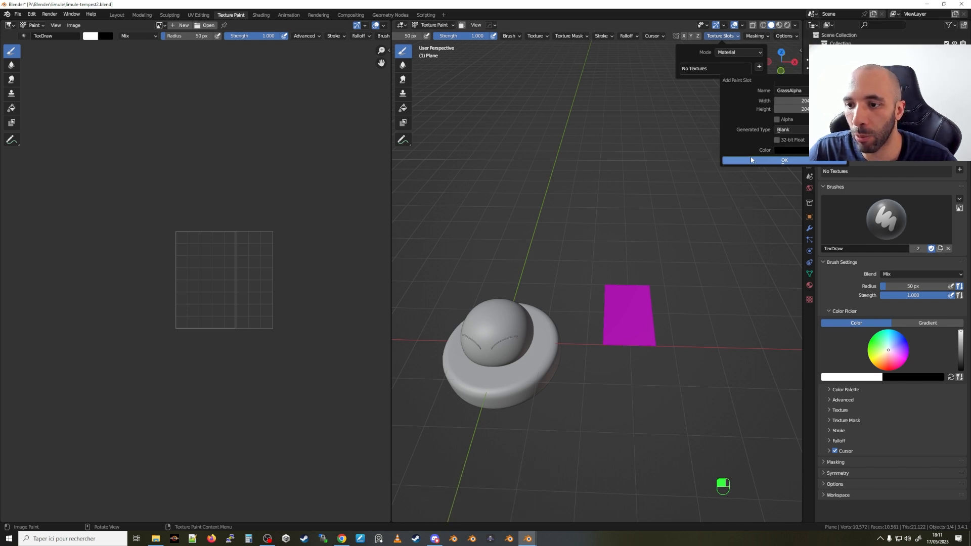
left_click(830, 160)
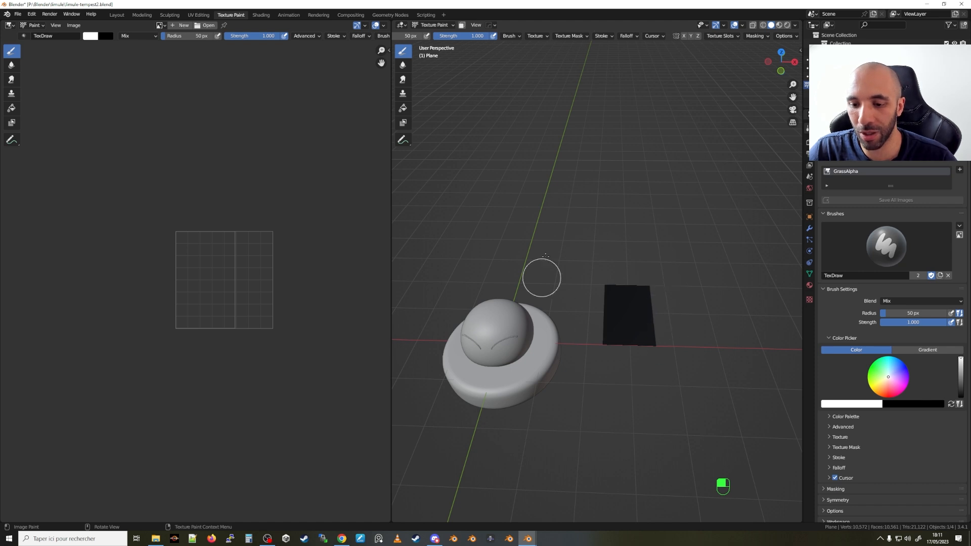
View the black plane straight from above, framed closely enough for painting.
mouse_move(677, 327)
middle_mouse_down()
mouse_move(606, 271)
mouse_move(644, 321)
middle_mouse_up()
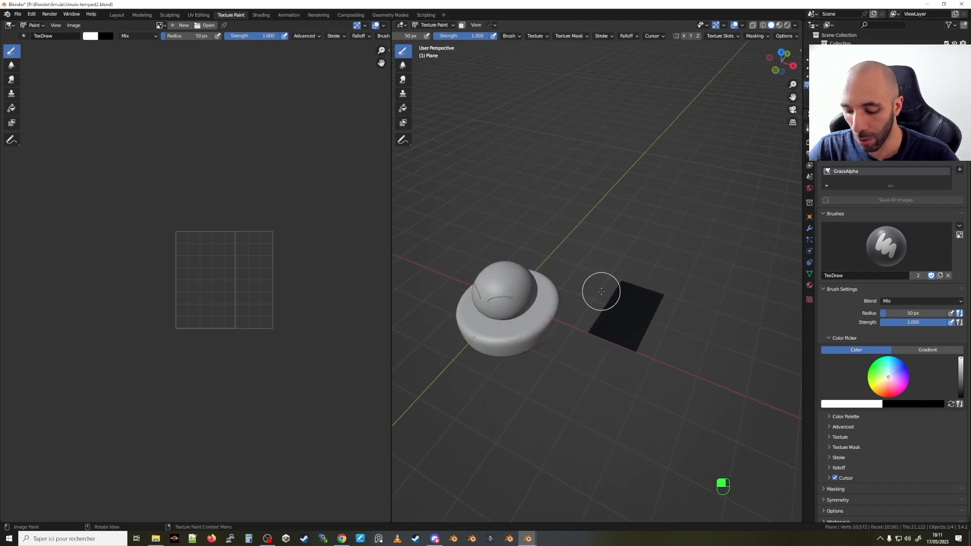
key("KP_7")
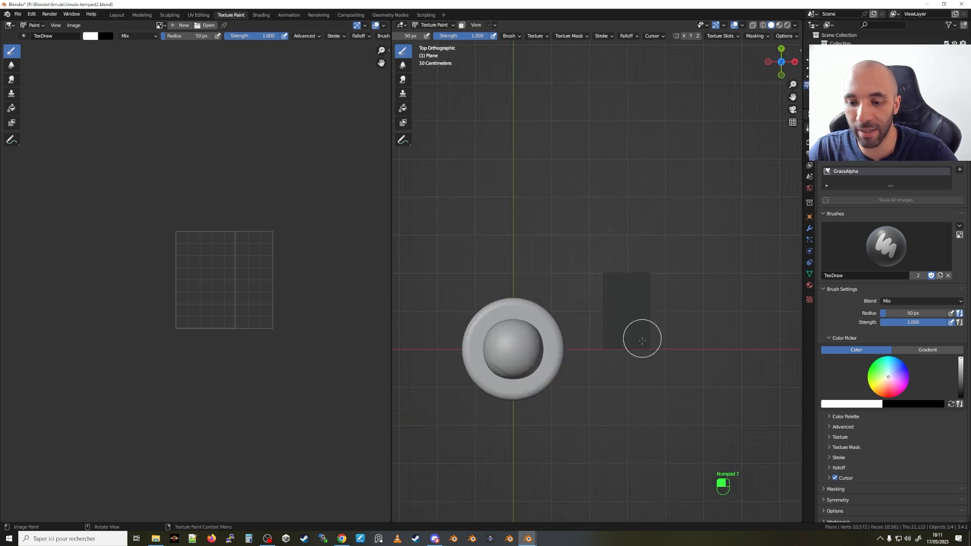
scroll(633, 338, "up", 3)
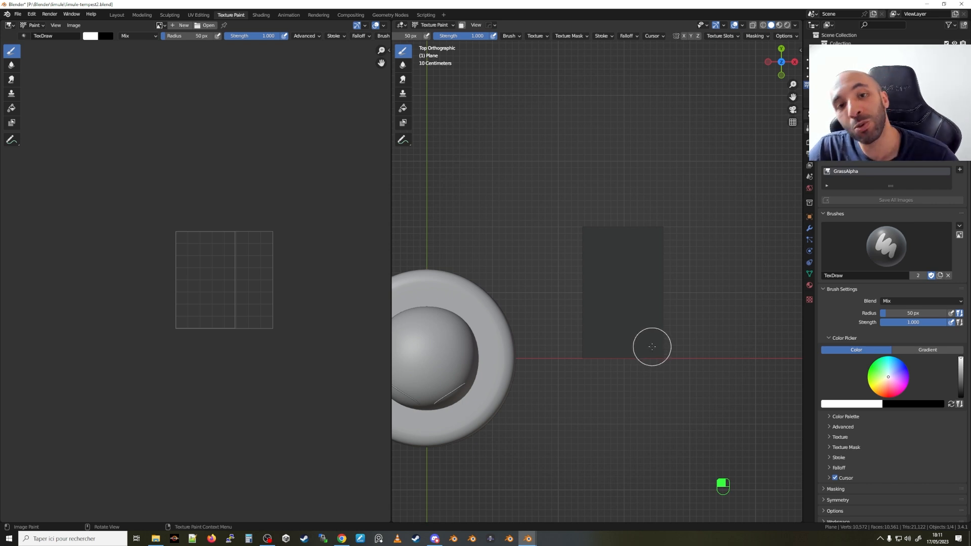
Try painting white grass blades up from the plane's lower edge with an 18 px brush radius, and undo the strokes.
key("f")
left_click(621, 340)
mouse_move(593, 359)
left_mouse_down()
mouse_move(609, 320)
mouse_move(611, 353)
mouse_move(633, 307)
mouse_move(651, 359)
left_mouse_up()
key("ctrl+z")
key("ctrl+z")
key("ctrl+z")
key("ctrl+z")
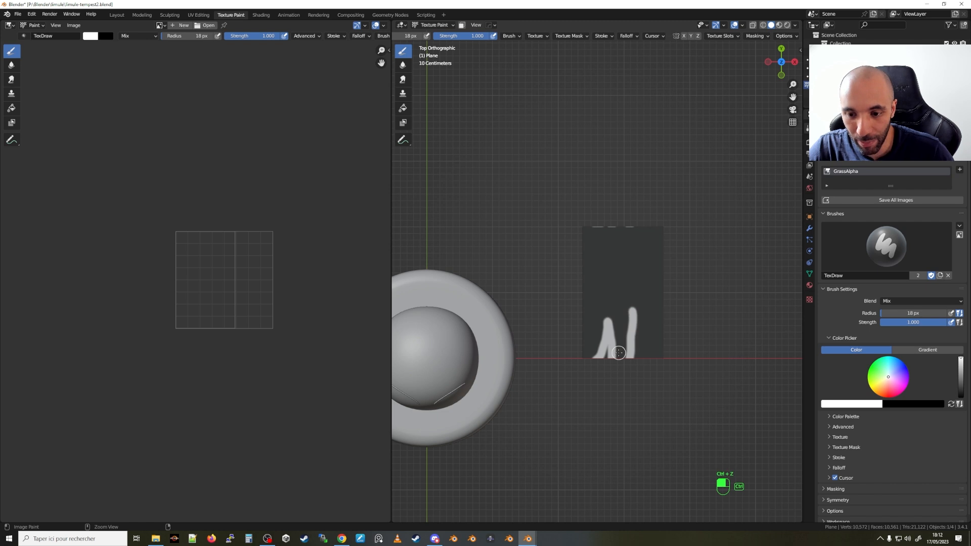
Set the brush radius to 6 px, try out thin white grass outlines along the plane's lower edge, and undo them.
key("f")
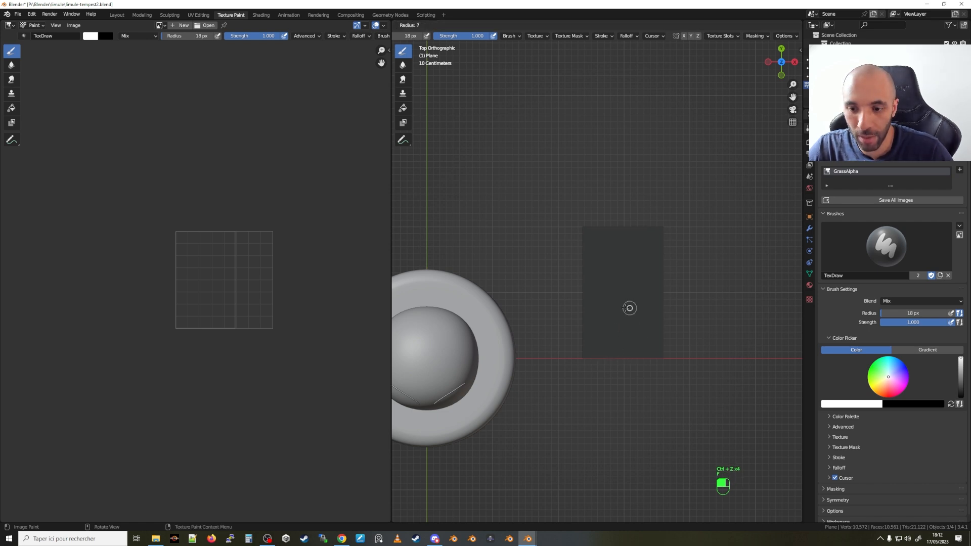
left_click(627, 308)
mouse_move(597, 360)
left_mouse_down()
mouse_move(610, 305)
mouse_move(624, 358)
mouse_move(638, 314)
mouse_move(658, 359)
left_mouse_up()
key("ctrl+z")
key("ctrl+z")
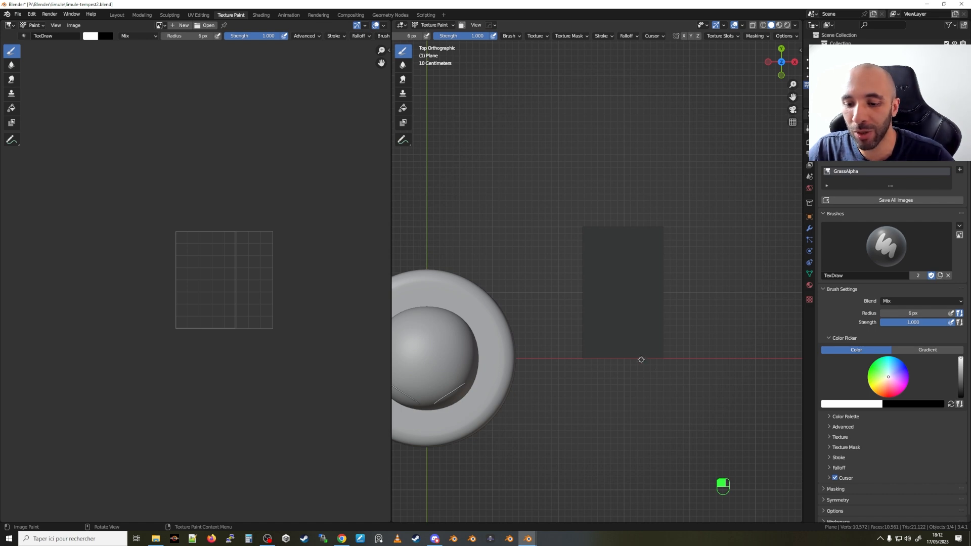
Set the paint brush radius to 59 px with the whole black plane framed closely.
scroll(639, 356, "up", 4)
scroll(577, 382, "up", 2, "shift")
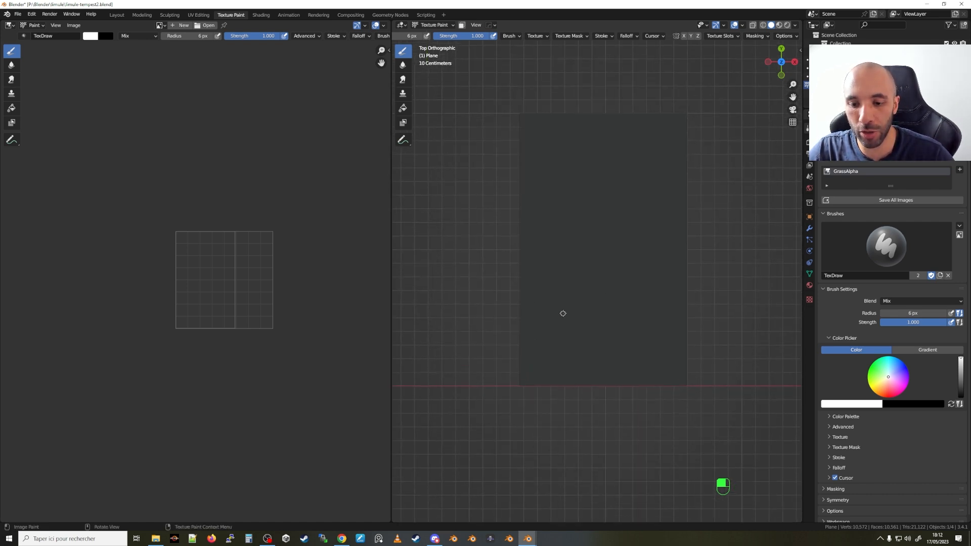
key("f")
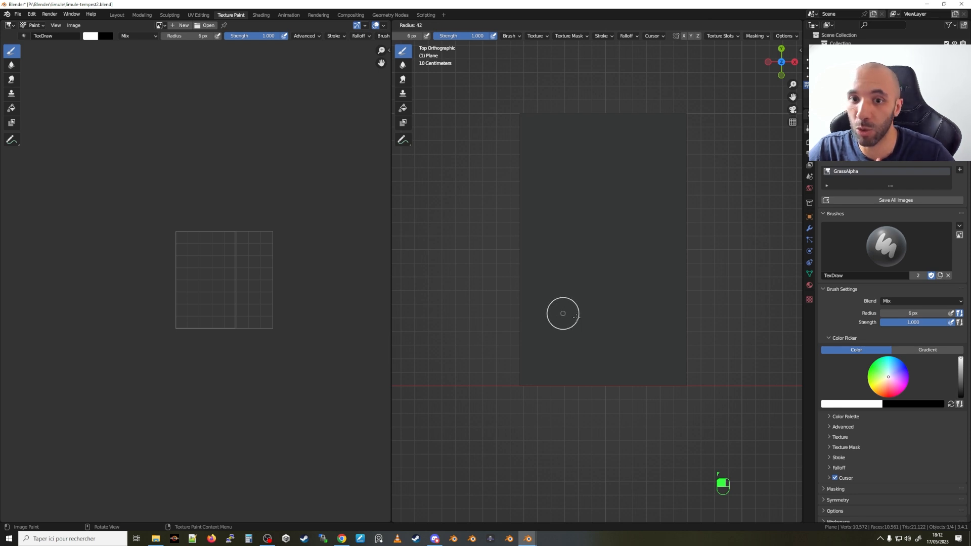
left_click(581, 316)
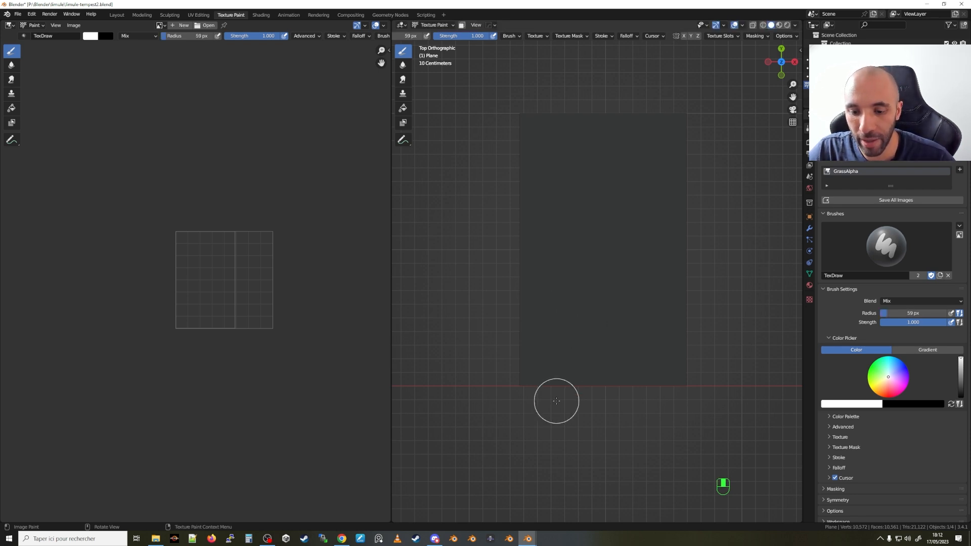
Try painting wide white strokes inward from the plane's lower and side edges, check the opposite edges for bleed, and undo the strokes.
left_click_drag(555, 407, 555, 370)
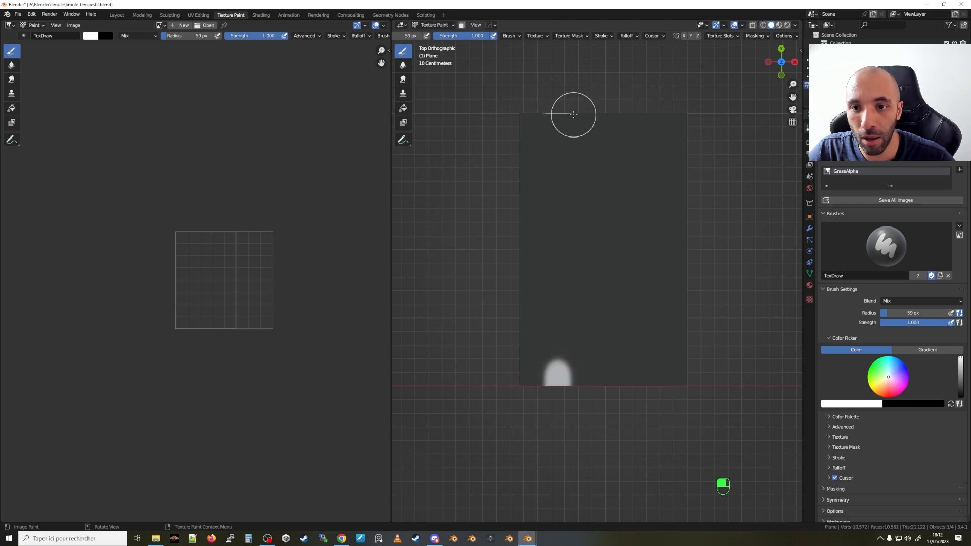
scroll(555, 101, "up", 4)
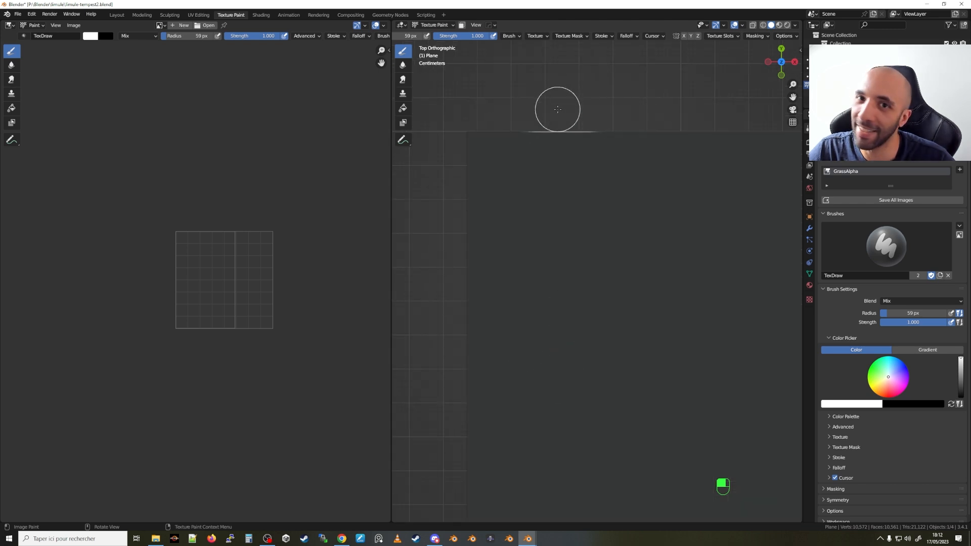
scroll(556, 107, "down", 4)
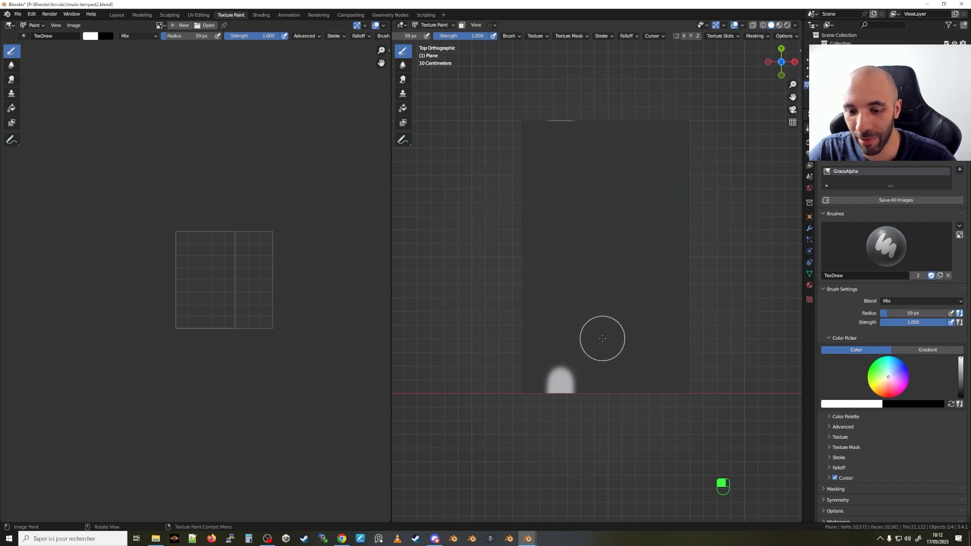
left_click_drag(651, 421, 644, 350)
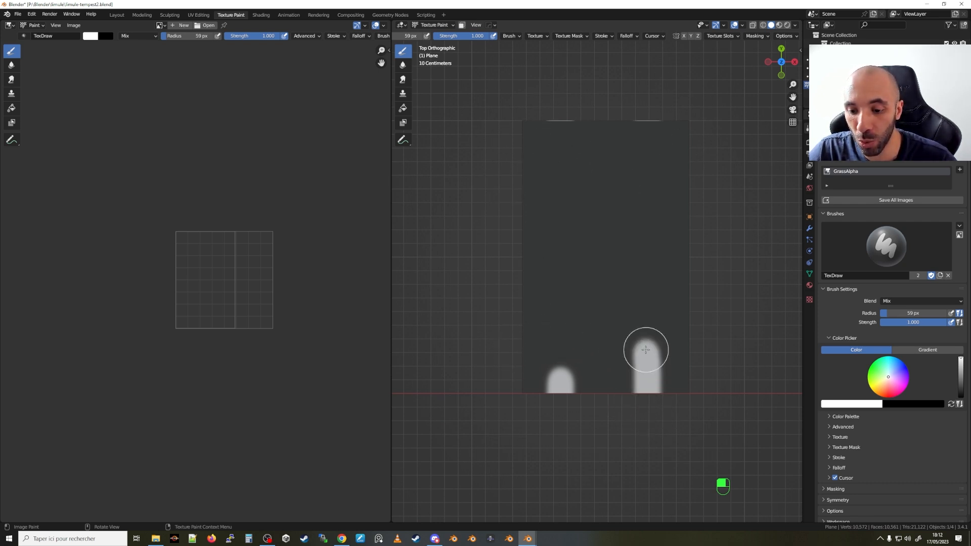
left_click_drag(724, 254, 621, 251)
left_click_drag(496, 230, 563, 179)
left_click_drag(481, 307, 581, 295)
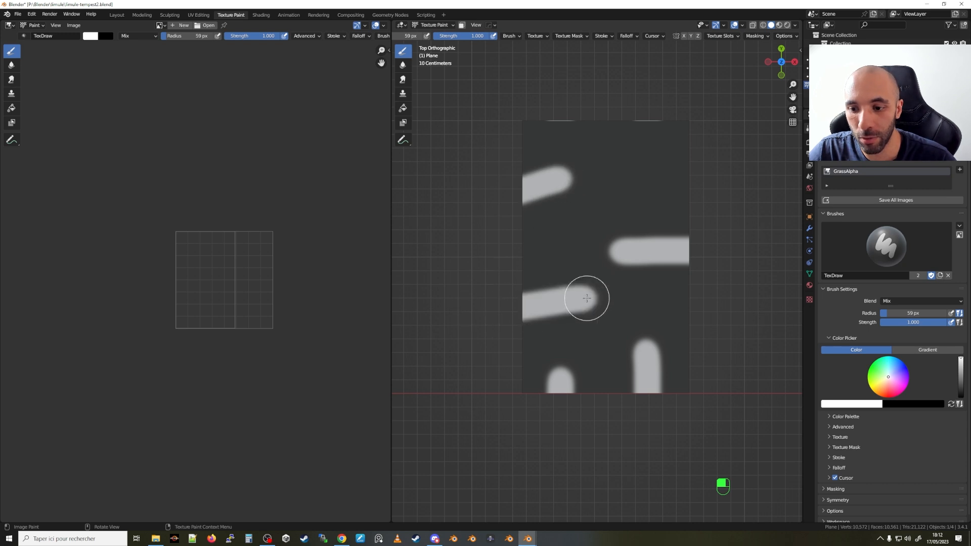
scroll(672, 197, "up", 5)
scroll(729, 197, "down", 5)
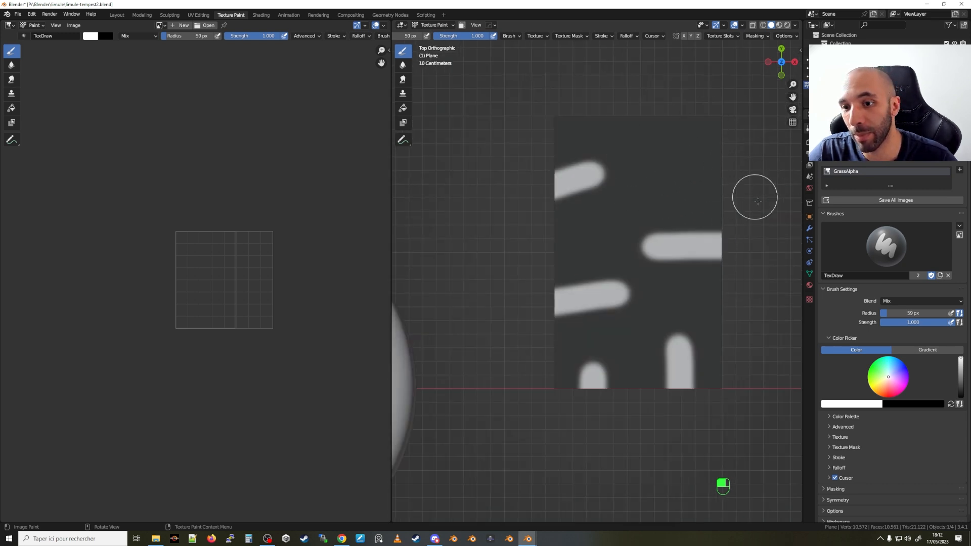
scroll(632, 162, "up", 2)
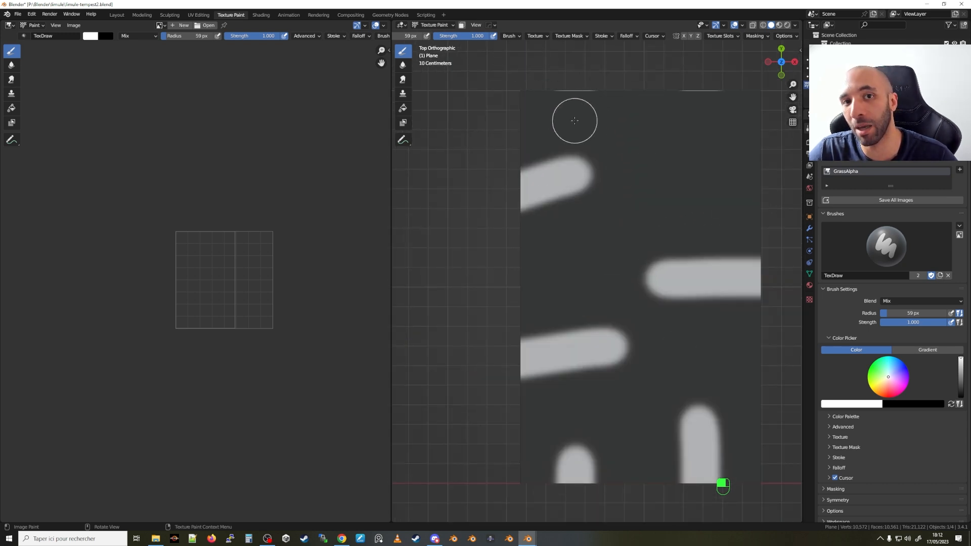
scroll(582, 131, "down", 2)
key("ctrl+z")
key("ctrl+z")
key("ctrl+z")
key("ctrl+z")
key("ctrl+z")
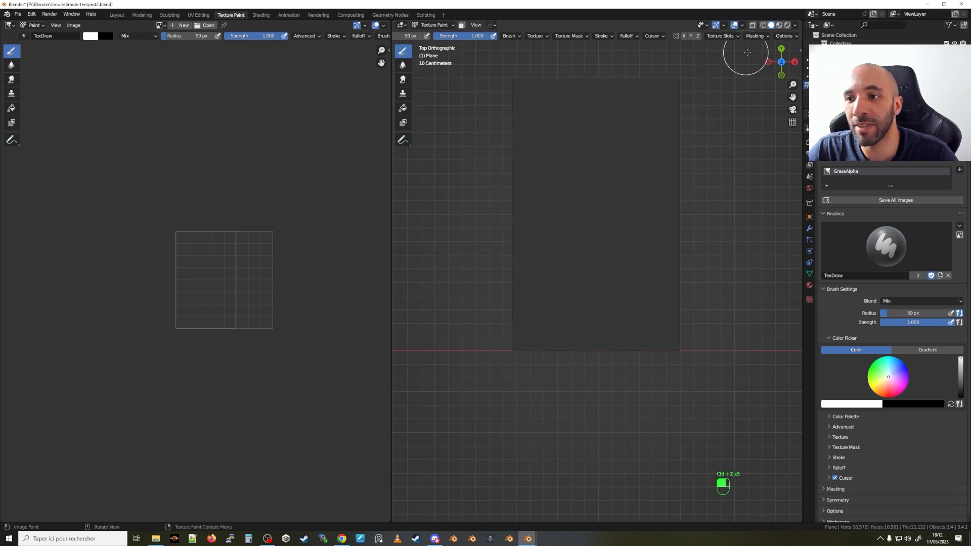
Set the texture paint Bleed option to 0 px.
left_click(790, 36)
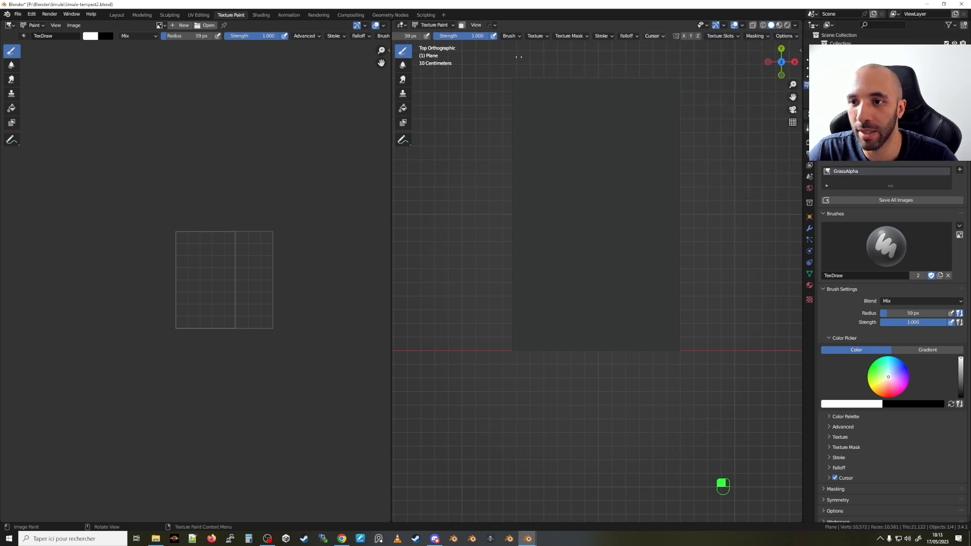
left_click(782, 37)
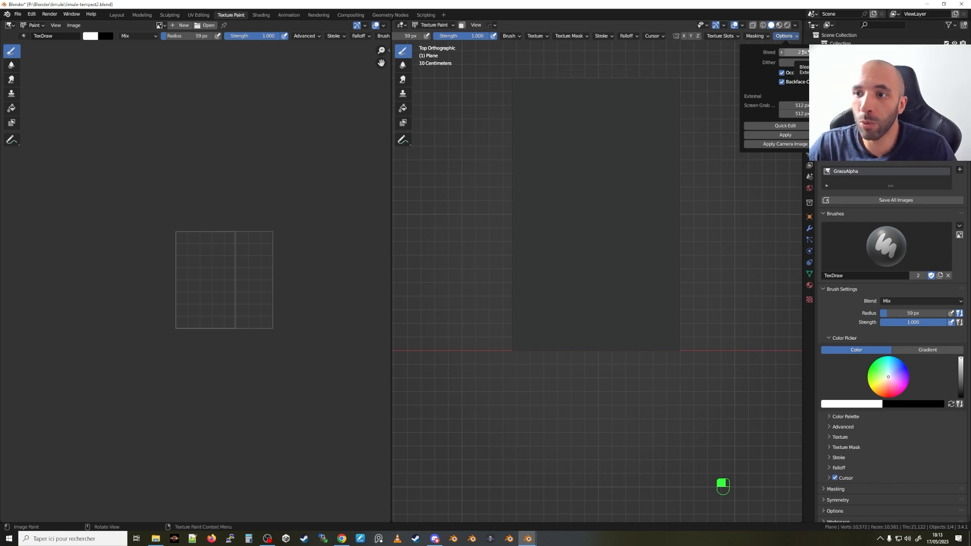
left_click(803, 52)
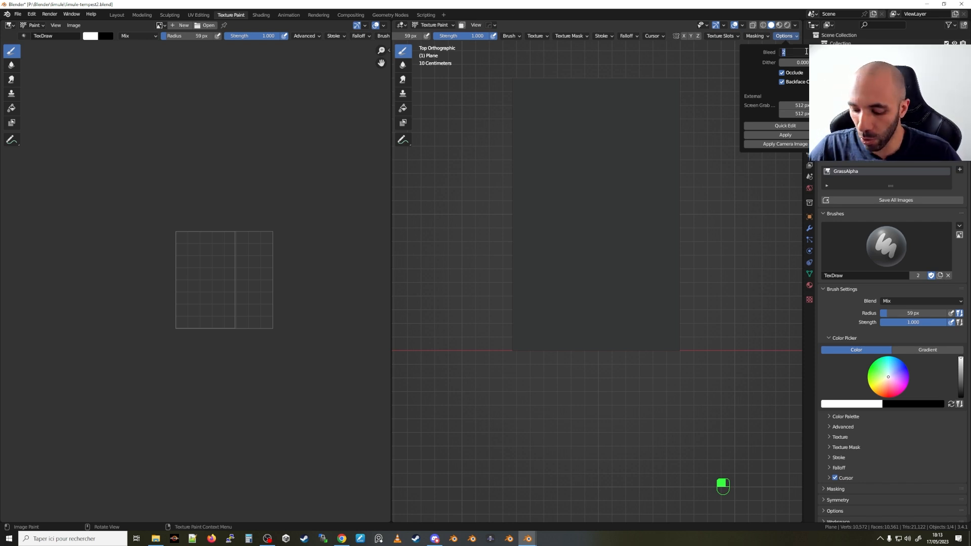
key("Return")
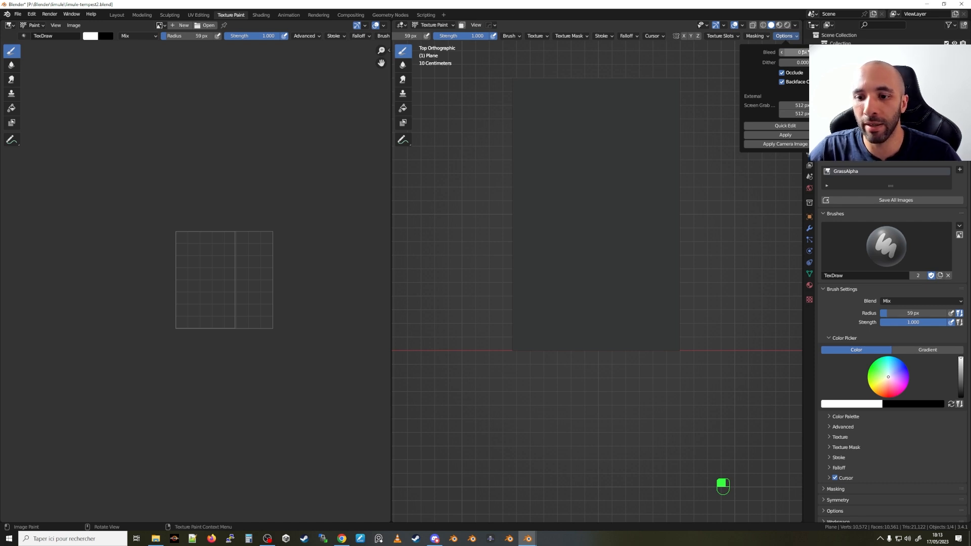
Try two wide white strokes up from the plane's lower edge as a bleed test, and remove them.
left_click_drag(566, 373, 567, 303)
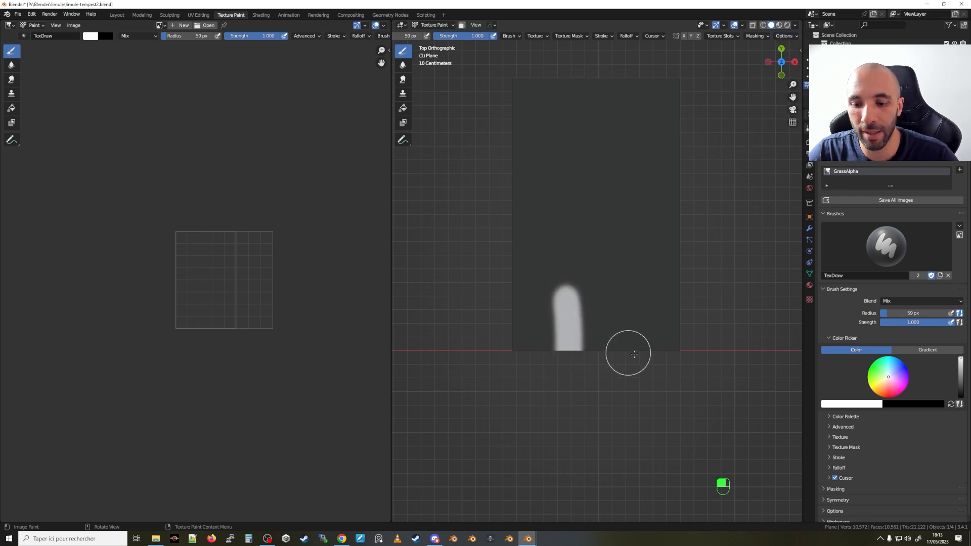
left_click_drag(633, 357, 635, 302)
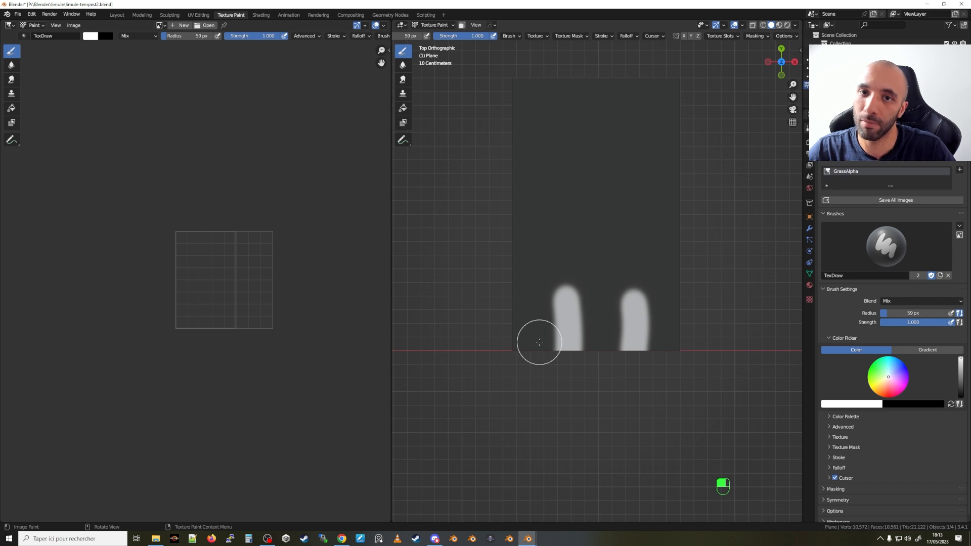
mouse_move(553, 284)
left_mouse_down("ctrl")
mouse_move(575, 351)
mouse_move(559, 286)
mouse_move(642, 364)
mouse_move(633, 324)
mouse_move(626, 340)
left_mouse_up("ctrl")
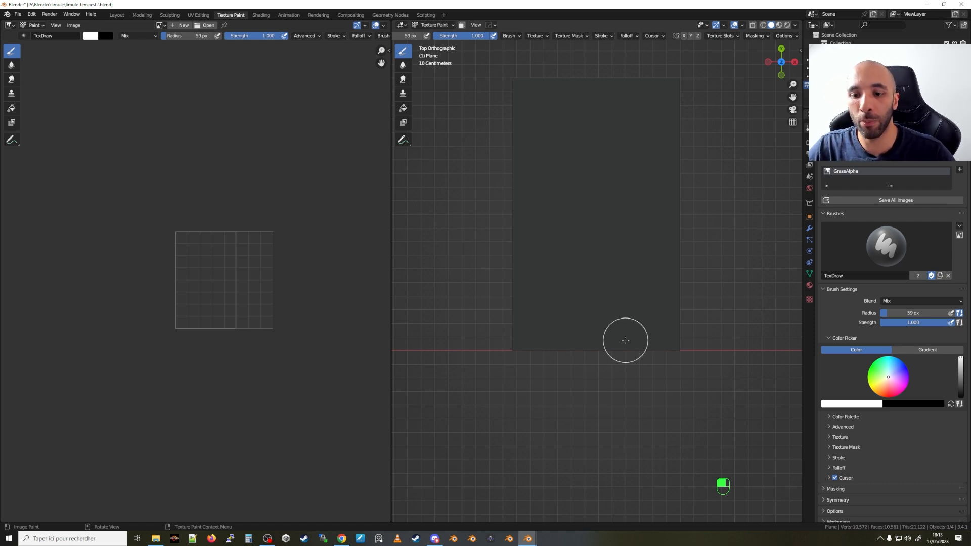
Set the brush's stroke method to Curve and create a new paint curve named Grass.
left_click(610, 36)
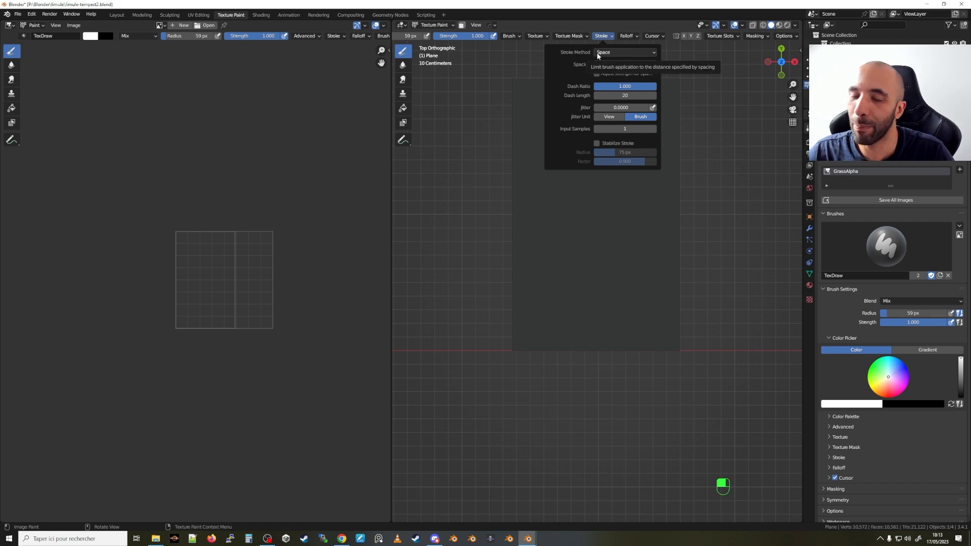
left_click(610, 54)
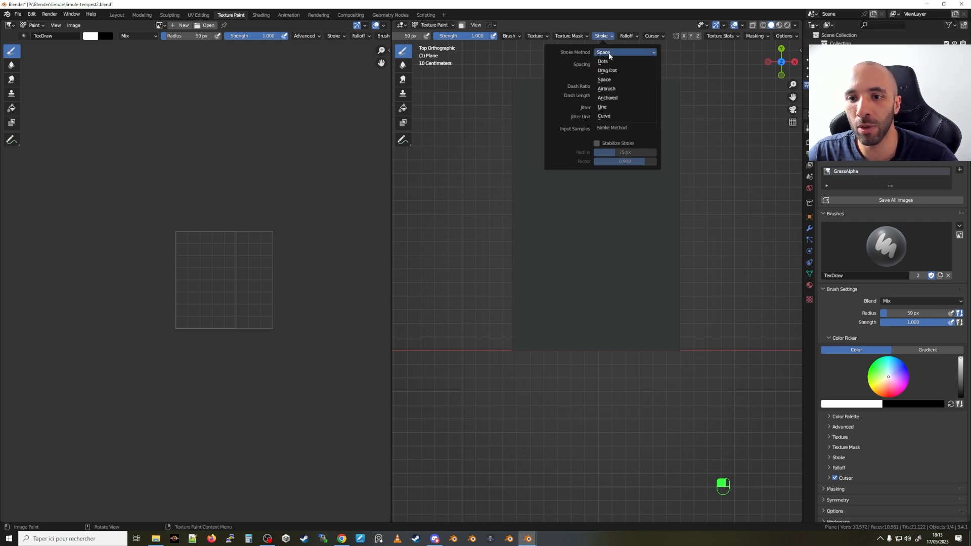
left_click(607, 116)
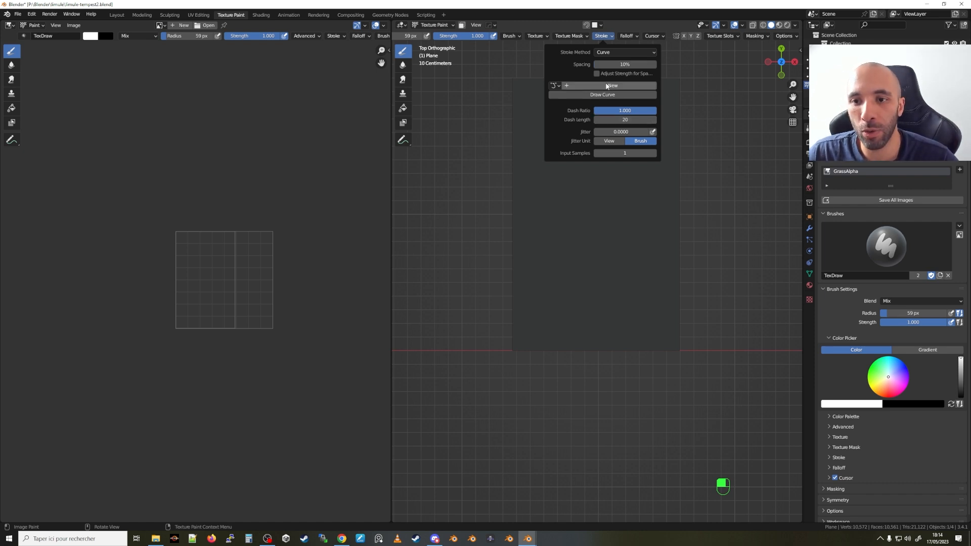
left_click(579, 86)
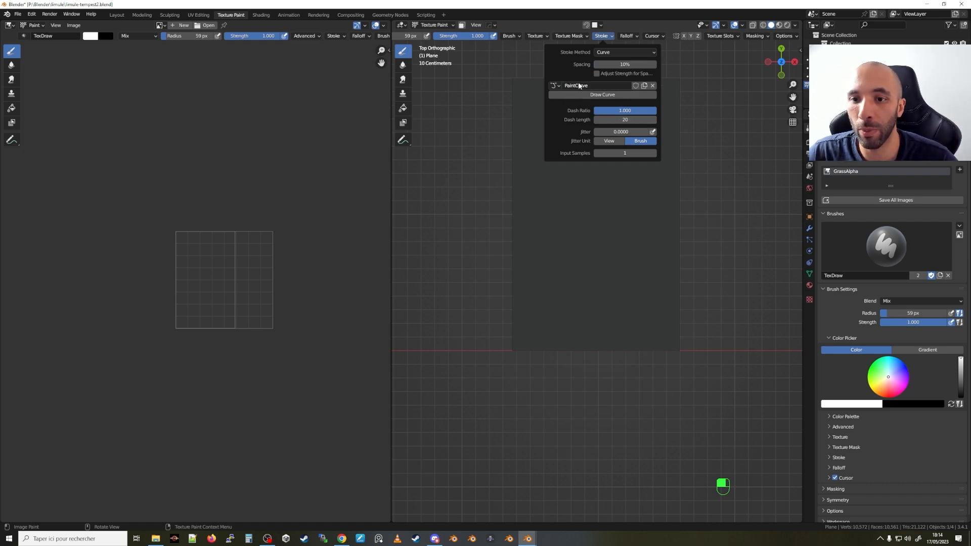
double_click(596, 85)
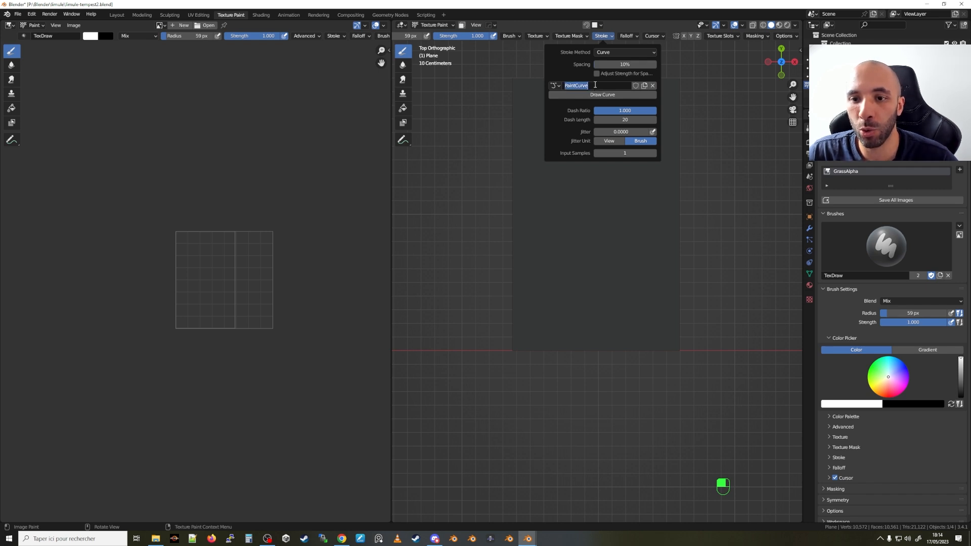
type("Gr")
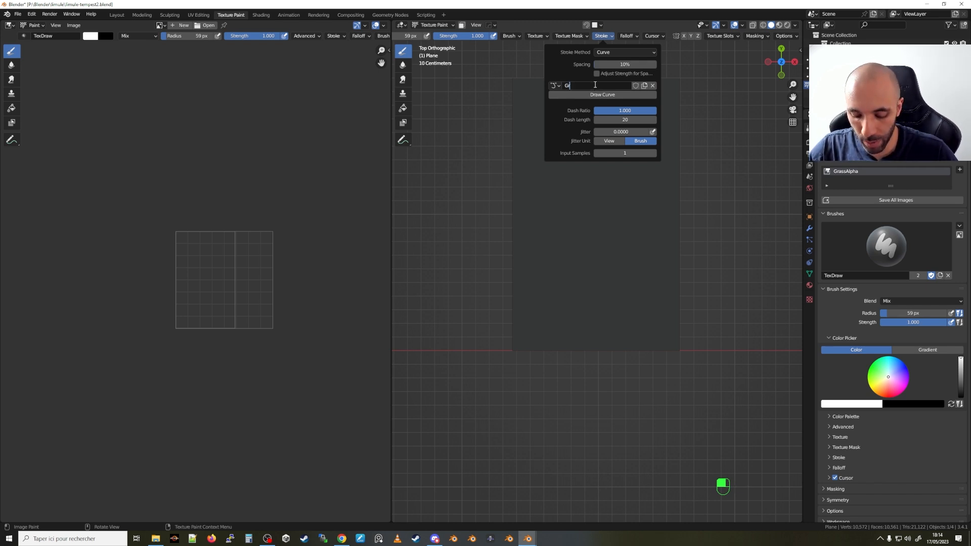
type("ass")
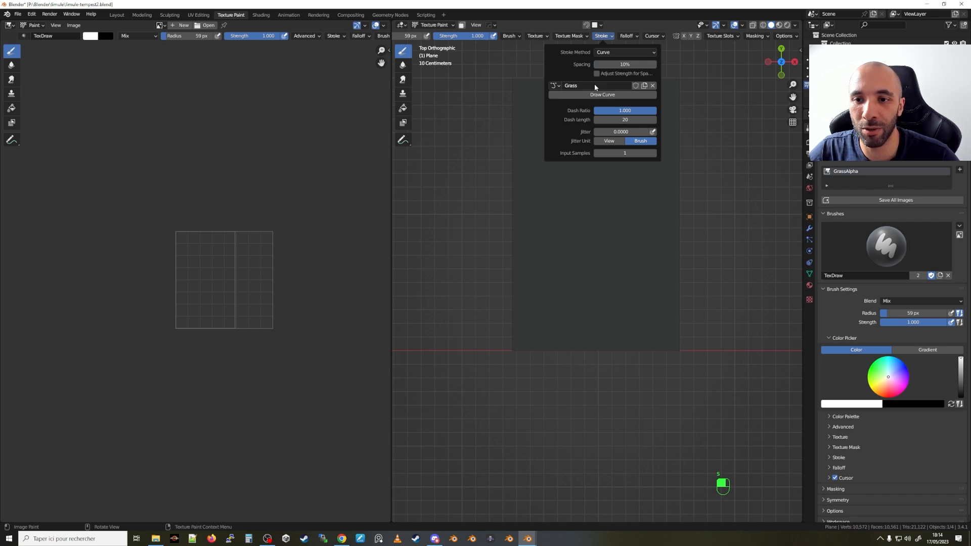
key("Return")
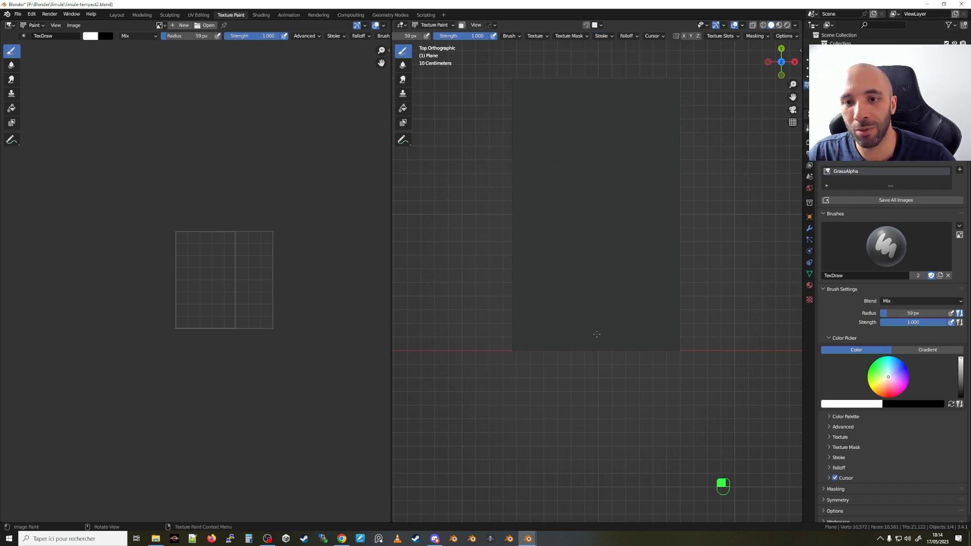
Place three paint curve points outlining a grass blade, with both base points below the plane's lower edge and the tip near its left edge.
middle_click_drag(589, 287, 585, 336, "shift")
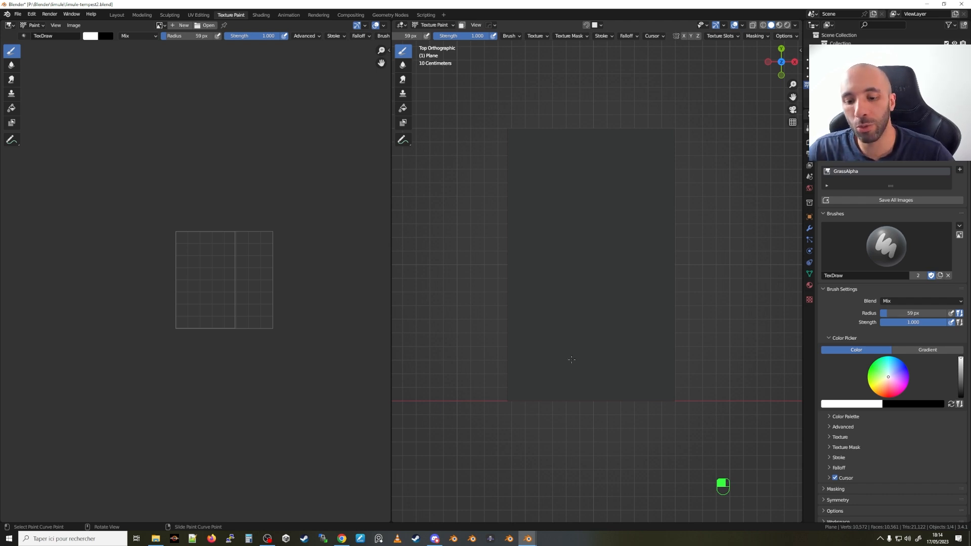
key("ctrl")
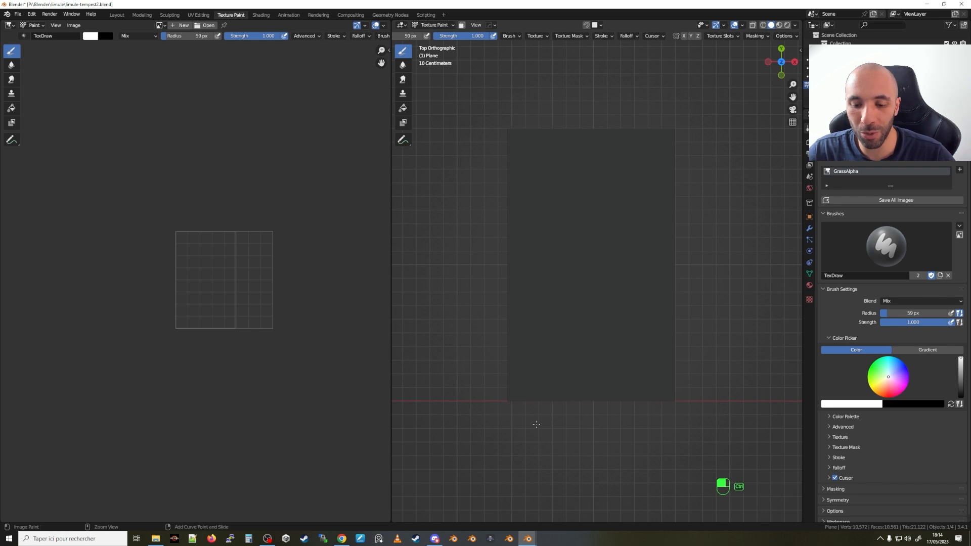
mouse_move(537, 425)
right_mouse_down("ctrl")
mouse_move(550, 423)
mouse_move(557, 396)
mouse_move(512, 412)
mouse_move(509, 384)
mouse_move(572, 403)
mouse_move(549, 416)
right_mouse_up("ctrl")
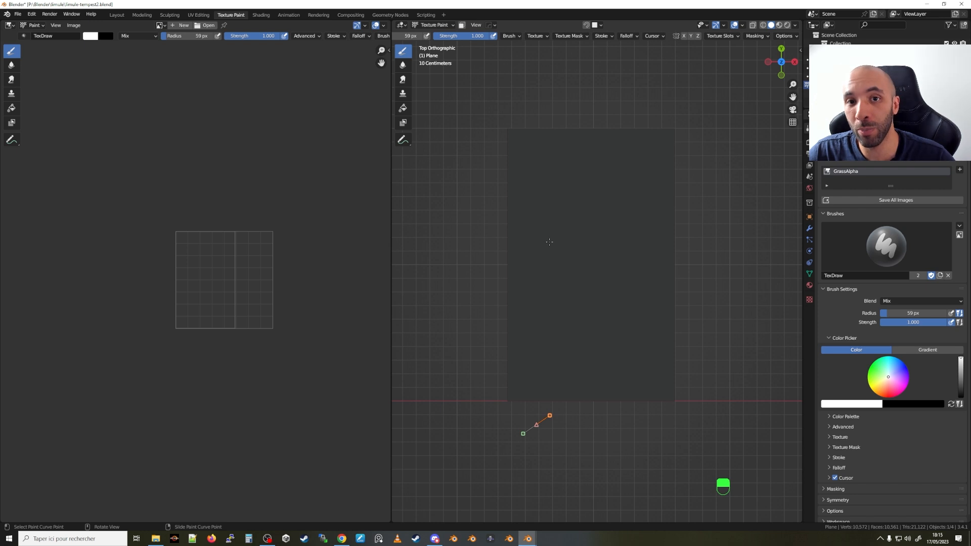
right_click(522, 257, "ctrl")
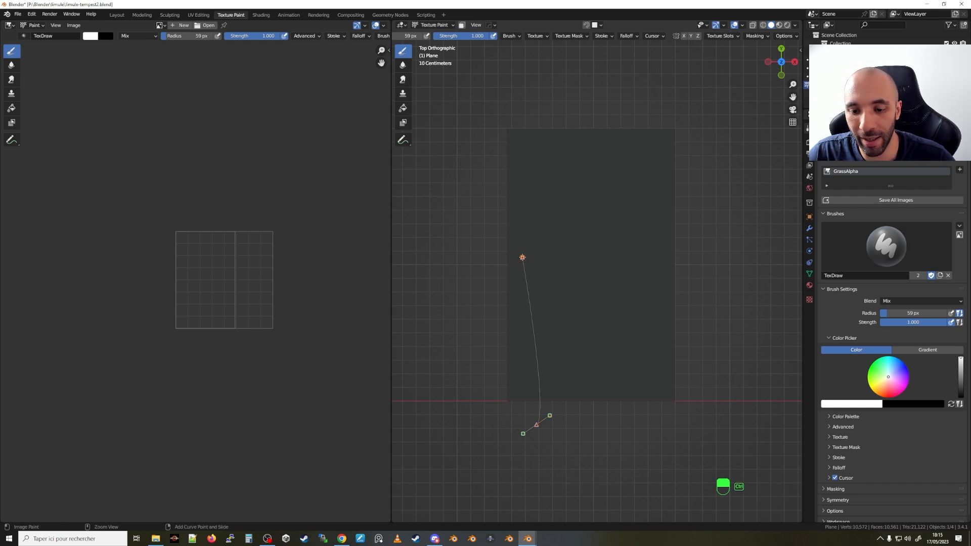
right_click_drag(523, 258, 500, 238, "ctrl")
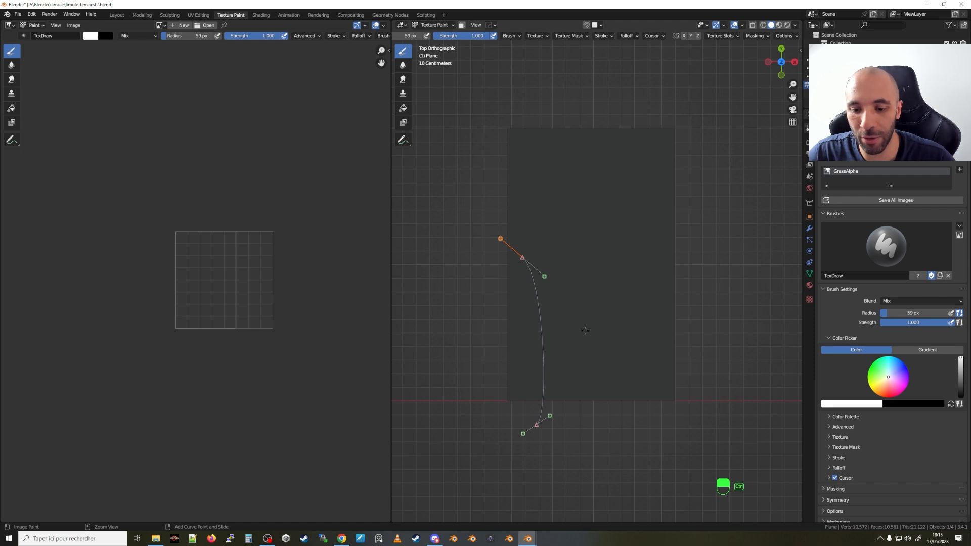
right_click(594, 412, "ctrl")
right_click_drag(594, 413, 587, 431, "ctrl")
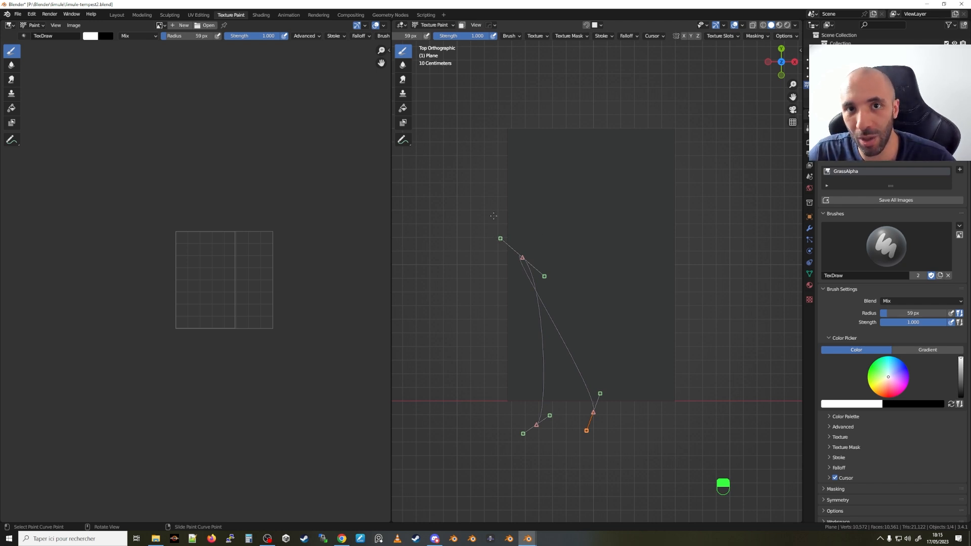
Reshape the curve into a shorter, narrower blade by turning the tip handles downward, lowering the tip and shifting both base points left.
left_click(510, 251)
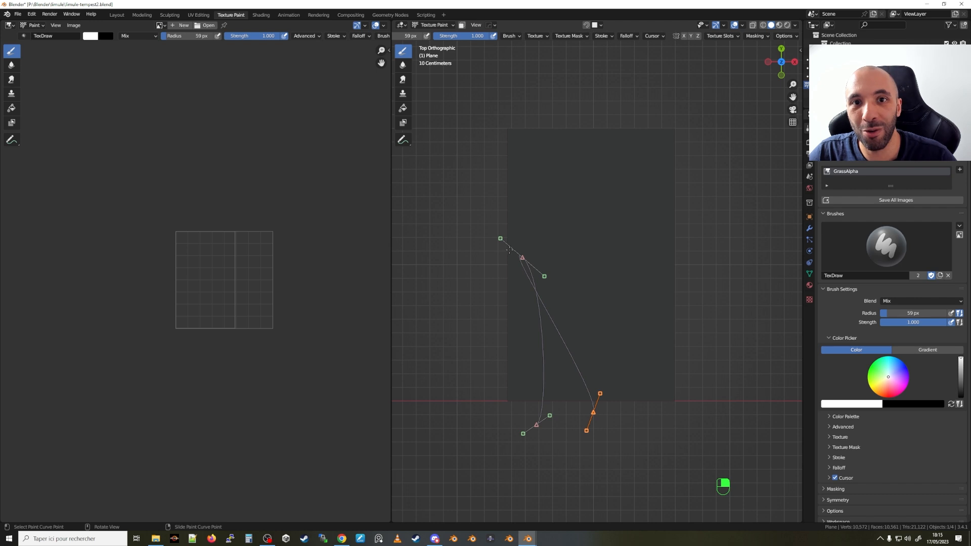
mouse_move(500, 239)
left_mouse_down()
mouse_move(501, 253)
mouse_move(540, 260)
mouse_move(534, 285)
left_mouse_up()
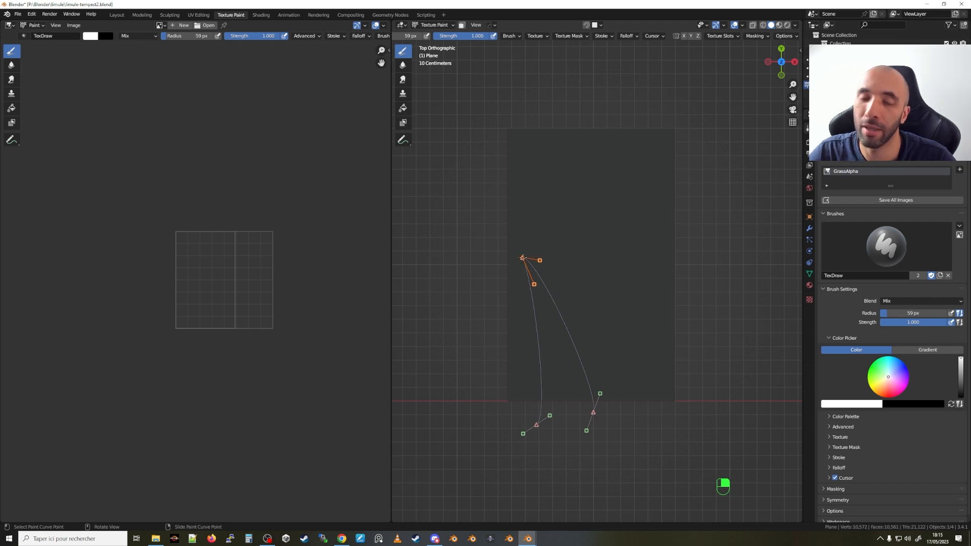
left_click_drag(523, 258, 527, 271)
left_click_drag(524, 292, 534, 294)
left_click_drag(537, 425, 514, 423)
left_click_drag(598, 416, 561, 417)
mouse_move(533, 295)
left_mouse_down()
mouse_move(526, 293)
mouse_move(532, 320)
mouse_move(539, 308)
left_mouse_up()
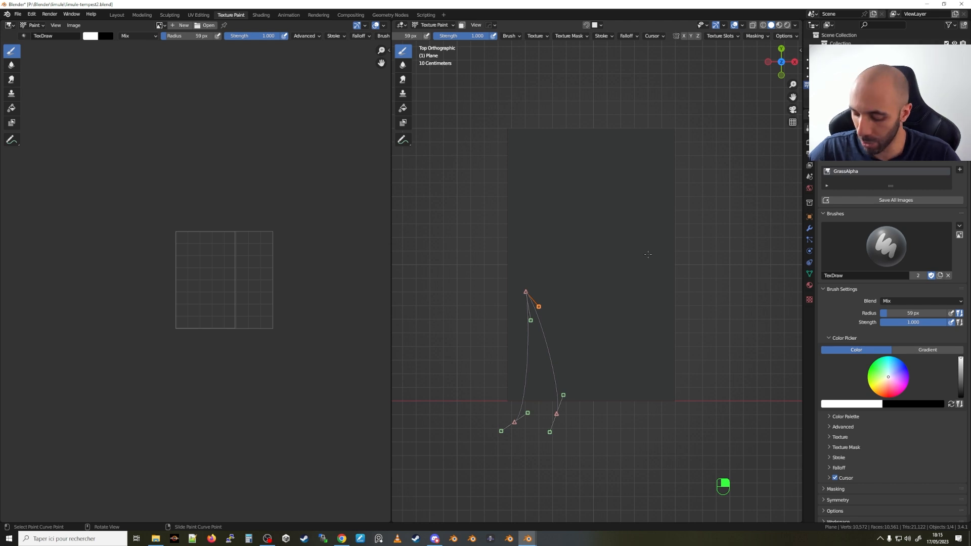
Try painting the blade outline along the curve with the 59 px brush, and undo the stroke.
key("Return")
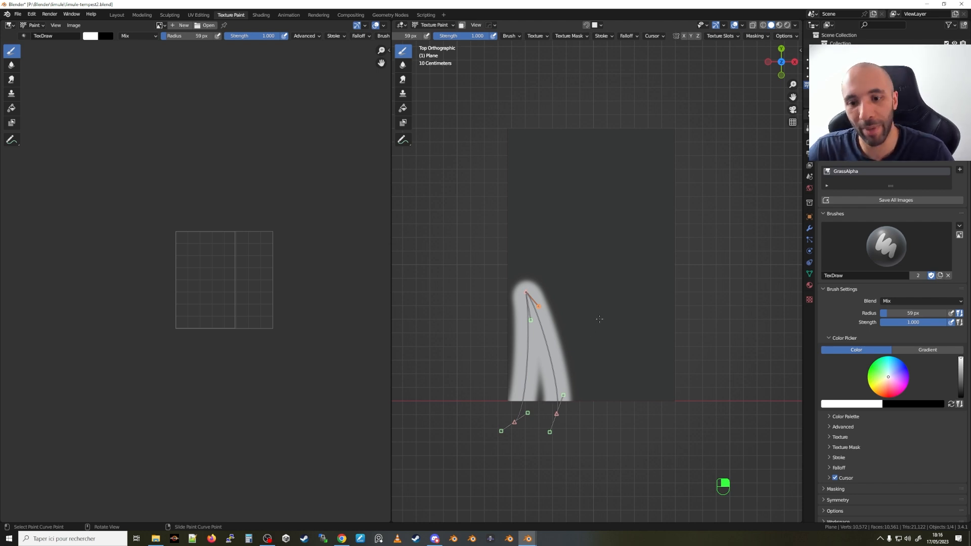
key("ctrl+z")
key("ctrl+z")
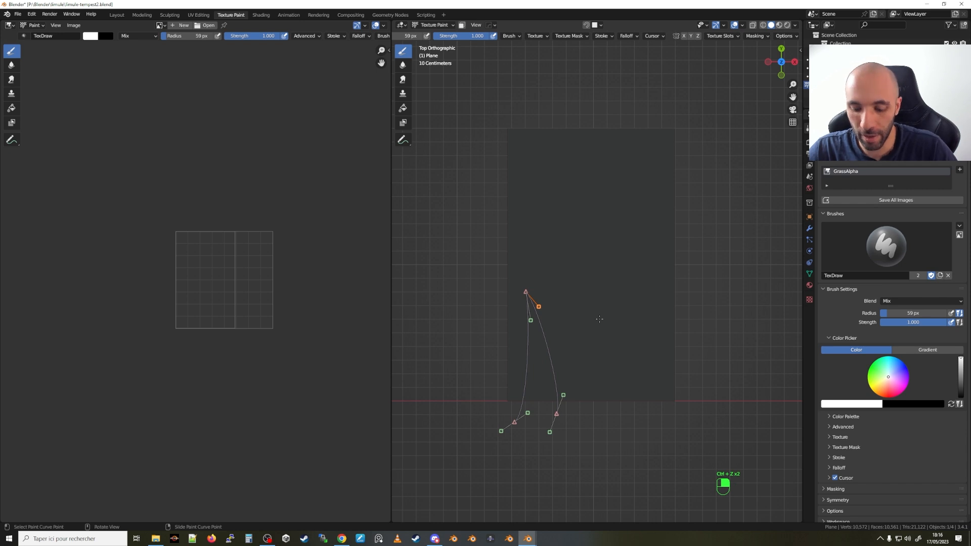
Set the brush radius to 4 px and paint the first blade's white outline along the curve.
key("f")
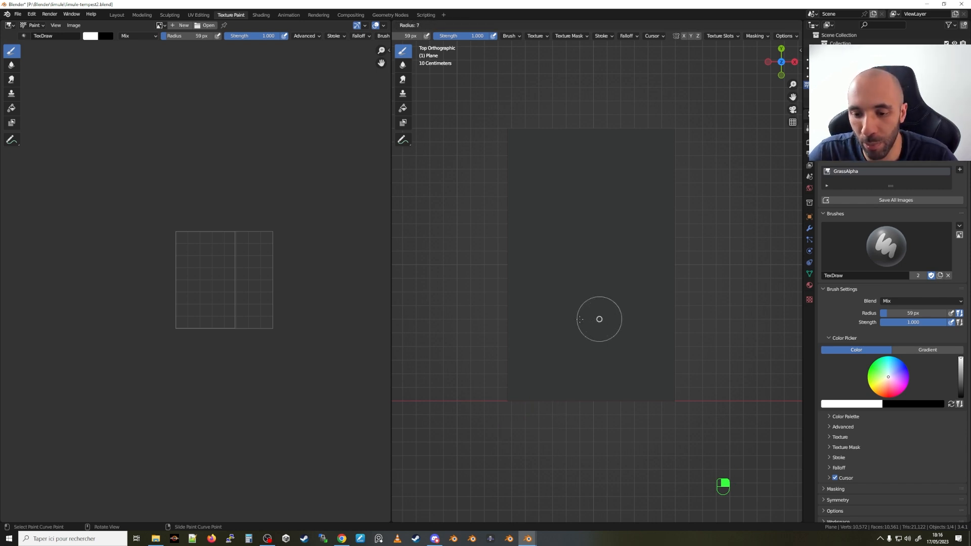
left_click(579, 320)
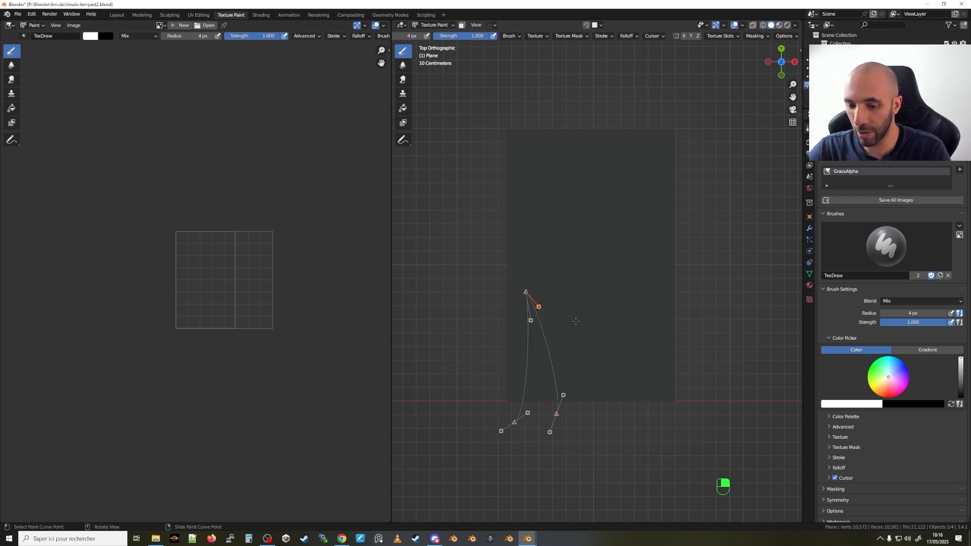
key("Return")
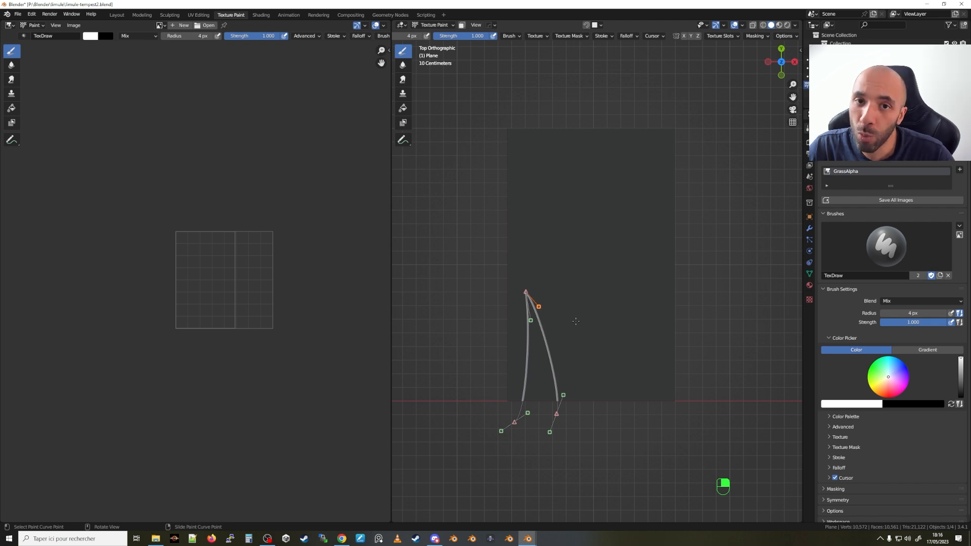
key("Return")
Reshape the curve into a tall, slender blade right of the first one, with long downward tip handles, and paint its outline.
middle_click_drag(627, 341, 585, 342, "shift")
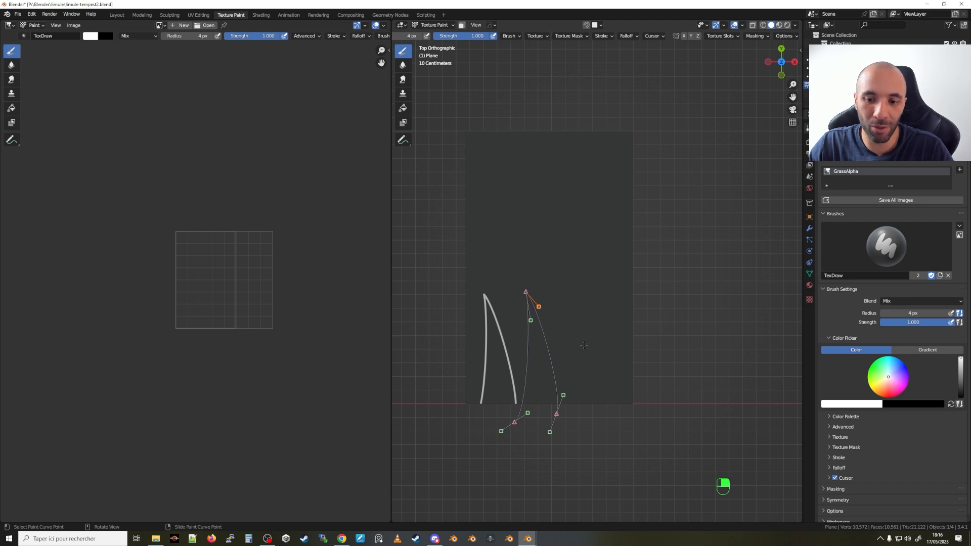
left_click_drag(526, 292, 521, 187)
left_click_drag(516, 423, 498, 420)
left_click_drag(557, 414, 544, 424)
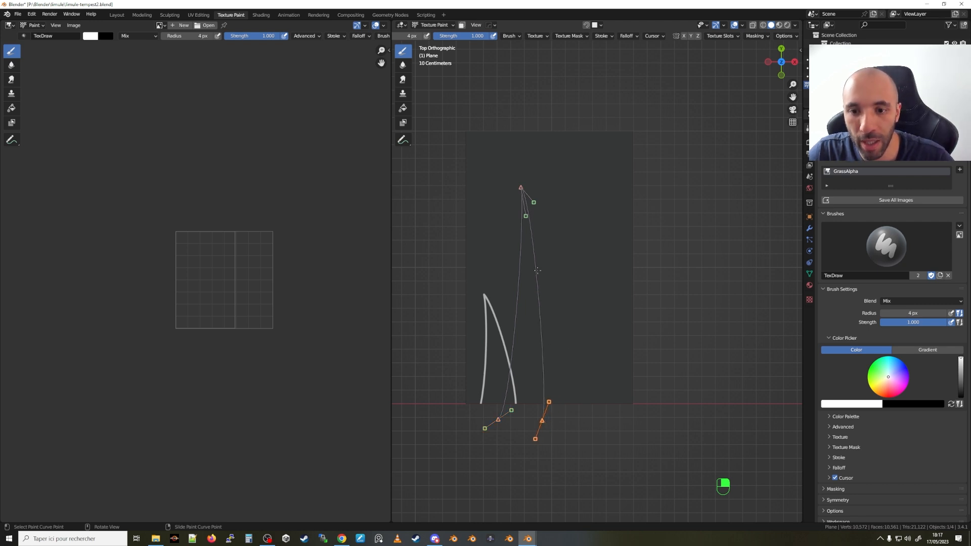
mouse_move(521, 188)
left_mouse_down()
mouse_move(522, 180)
mouse_move(553, 240)
left_mouse_up()
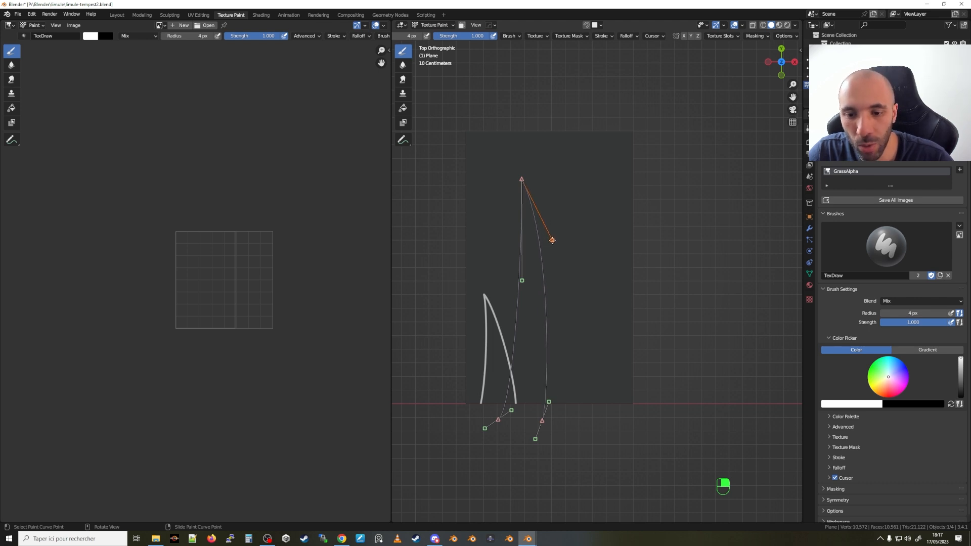
left_click_drag(523, 282, 523, 289)
key("Return")
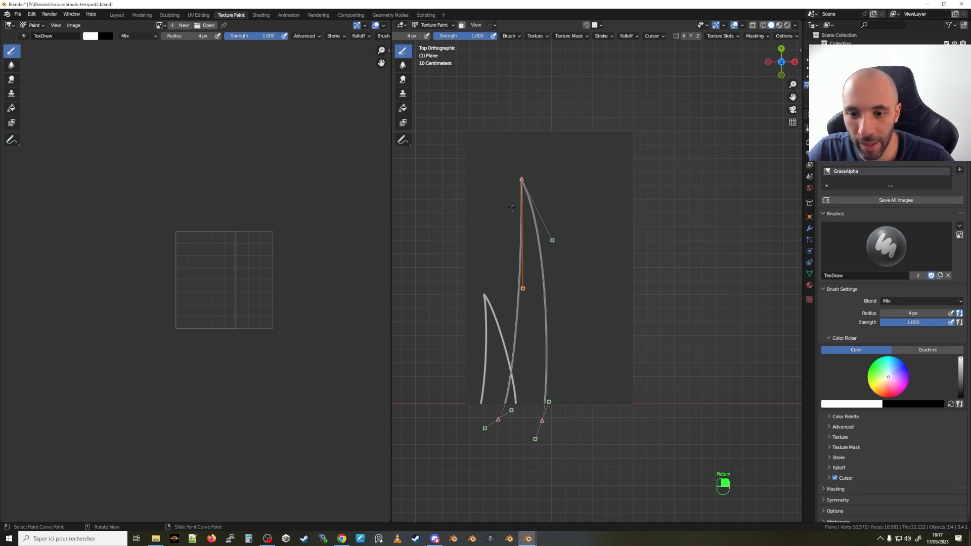
Move the curve to the right of the tall blade with a lower tip, turning the tip handles down-left so the blade leans right.
left_click_drag(522, 179, 590, 241)
left_click_drag(544, 413, 602, 429)
left_click_drag(512, 409, 532, 431)
left_click_drag(591, 350, 536, 340)
left_click_drag(621, 302, 575, 322)
mouse_move(609, 409)
left_mouse_down()
mouse_move(586, 412)
mouse_move(592, 429)
left_mouse_up()
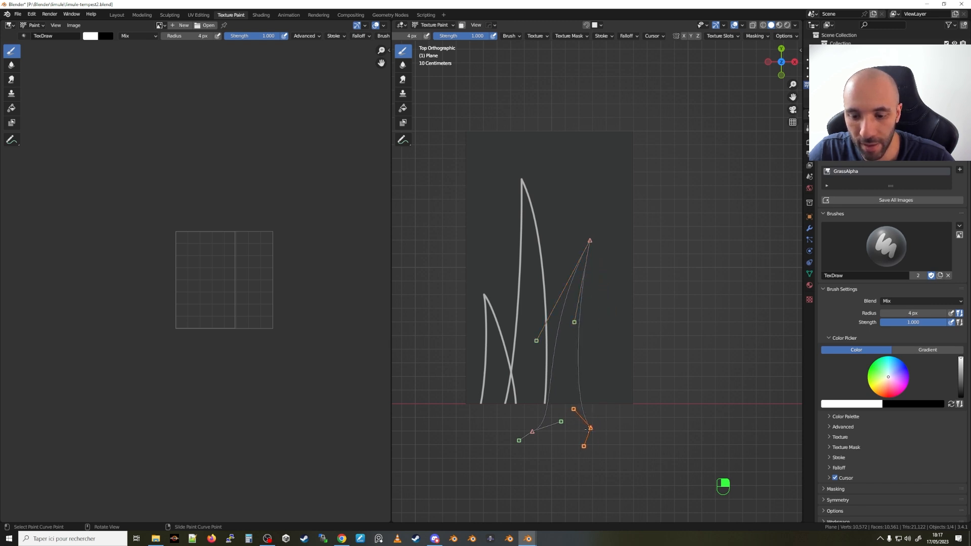
Widen the third blade's base, lower its tip slightly, straighten its right side with the tip handle, and paint its outline.
left_click_drag(532, 432, 516, 430)
left_click_drag(590, 429, 615, 425)
left_click(590, 242)
left_click_drag(590, 246, 594, 266)
left_click_drag(578, 342, 590, 344)
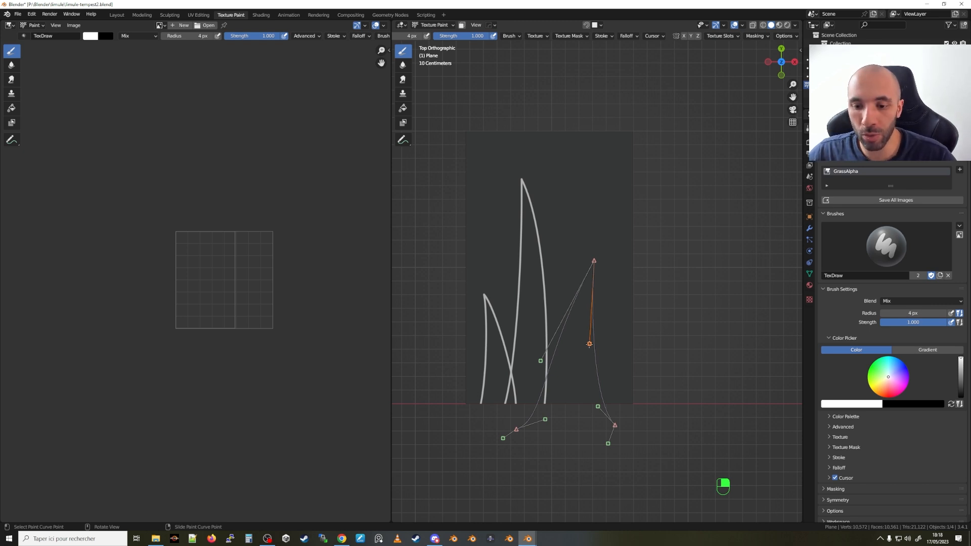
key("Return")
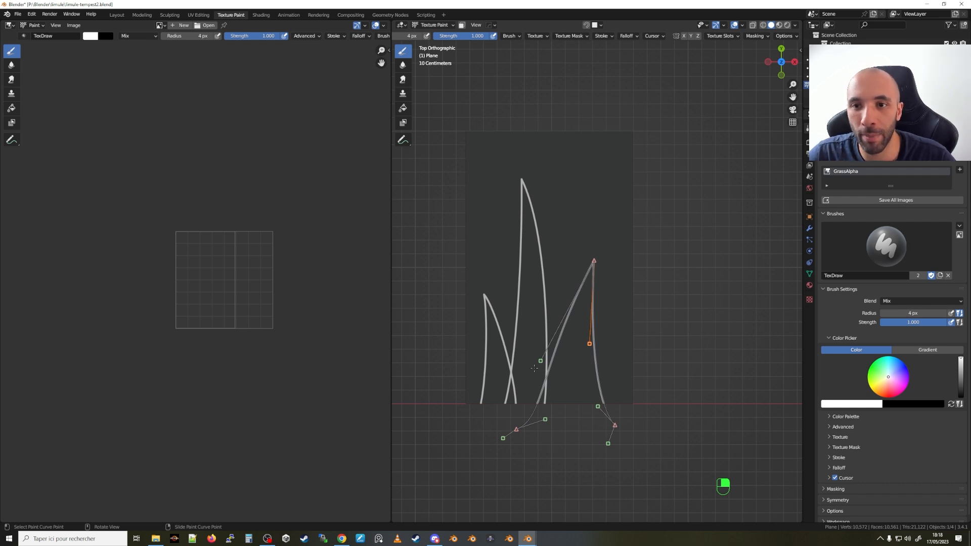
Set the brush's stroke method to Space and its radius to 17 px.
left_click(601, 35)
left_click(610, 52)
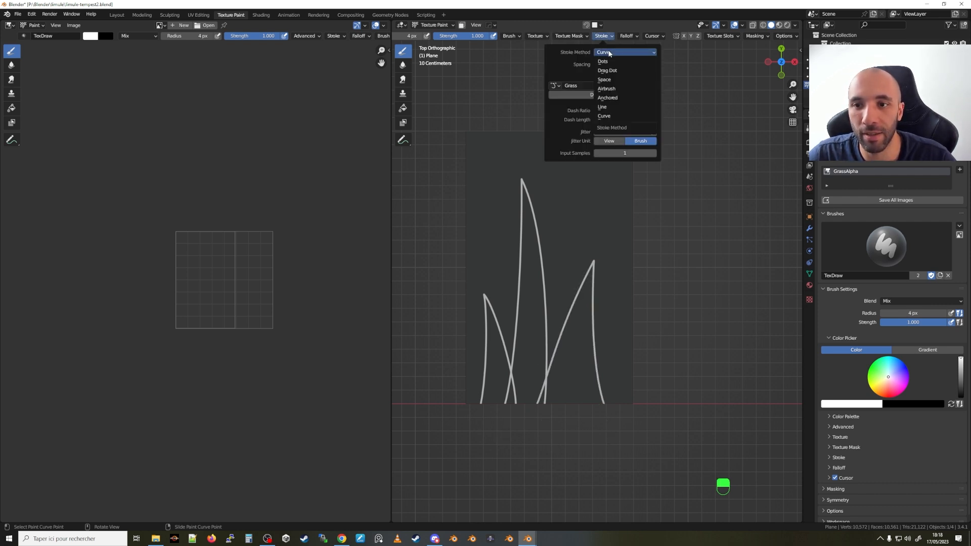
left_click(605, 80)
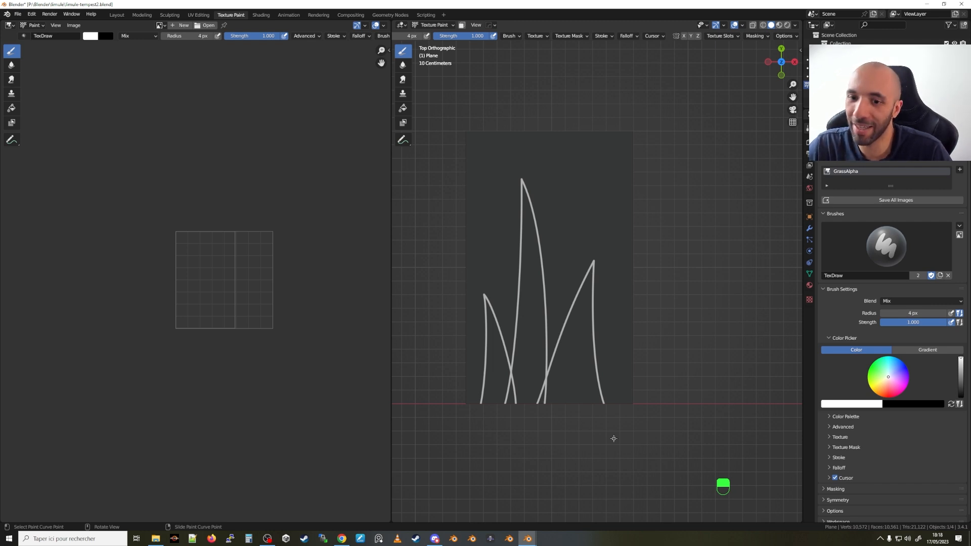
key("f")
Try filling the third blade by hand with white strokes at its base and left edge, and undo them.
mouse_move(568, 394)
left_mouse_down()
mouse_move(560, 390)
mouse_move(571, 394)
left_mouse_up()
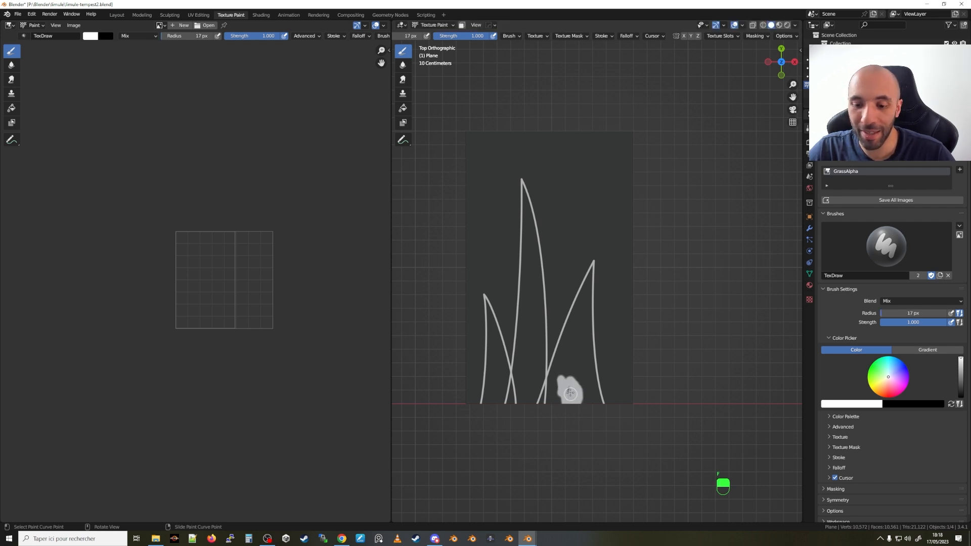
scroll(572, 385, "up", 2)
left_click_drag(532, 348, 536, 320)
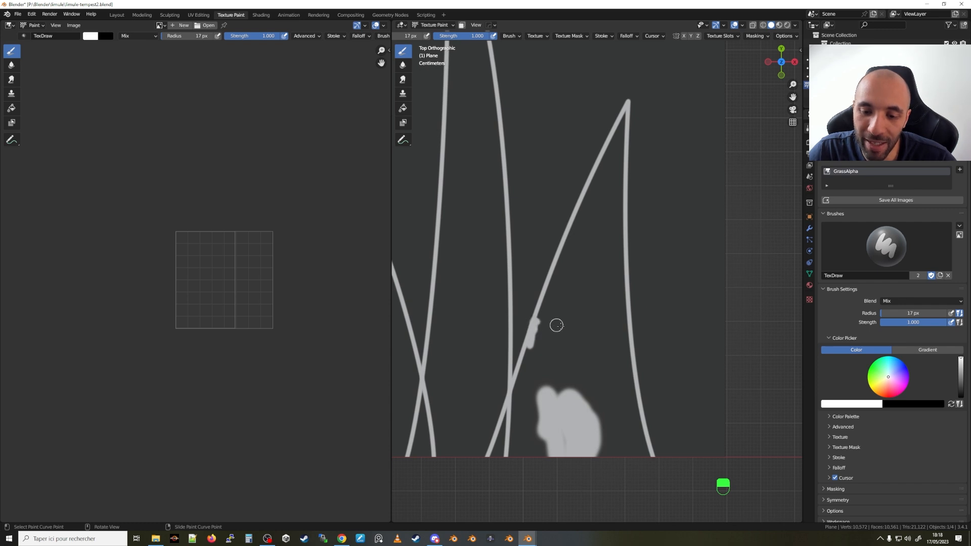
scroll(528, 319, "up", 3)
scroll(530, 329, "down", 5)
scroll(531, 330, "down", 3)
key("ctrl+z")
key("ctrl+z")
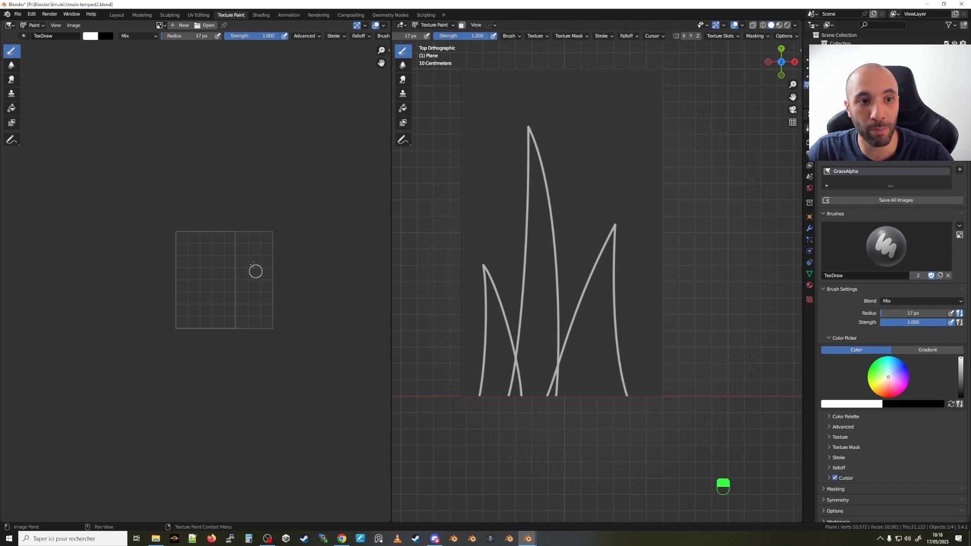
Display the GrassAlpha image in the image editor.
left_click(160, 26)
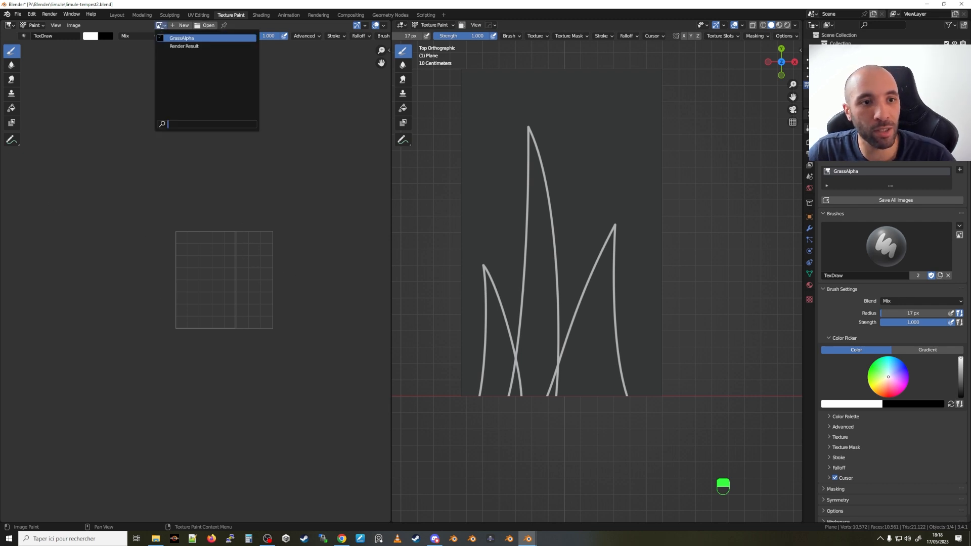
left_click(170, 39)
scroll(221, 267, "up", 2)
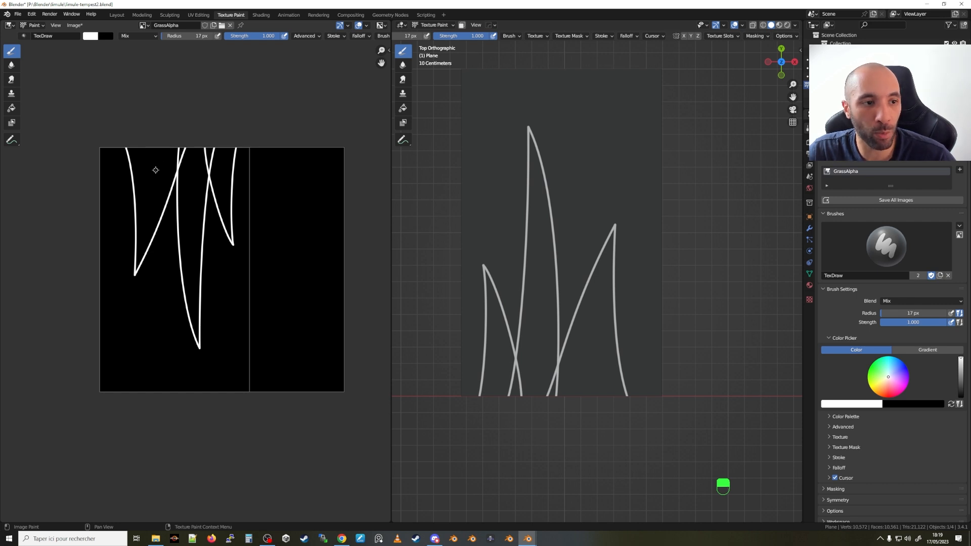
Activate the Fill tool and set its fill threshold to 0.98.
left_click(12, 109)
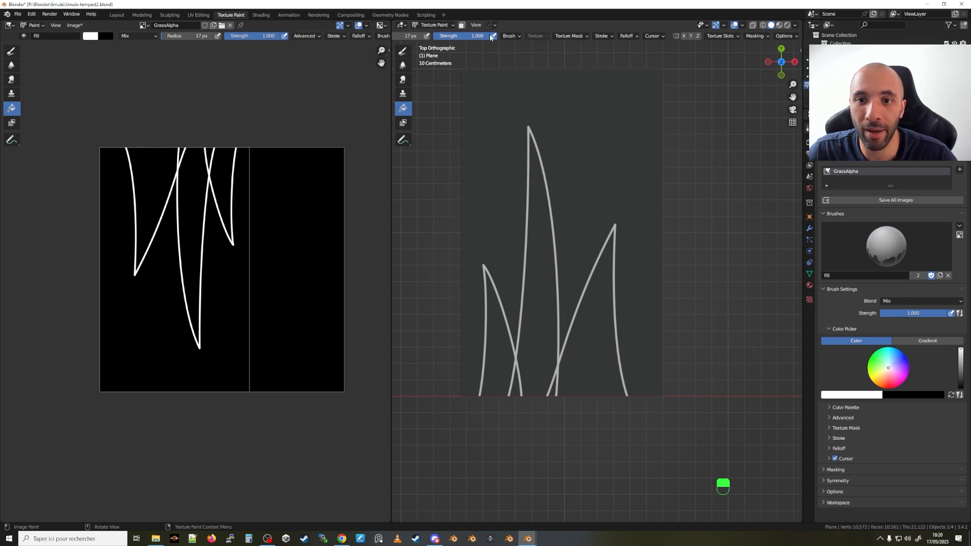
scroll(489, 38, "up", 2)
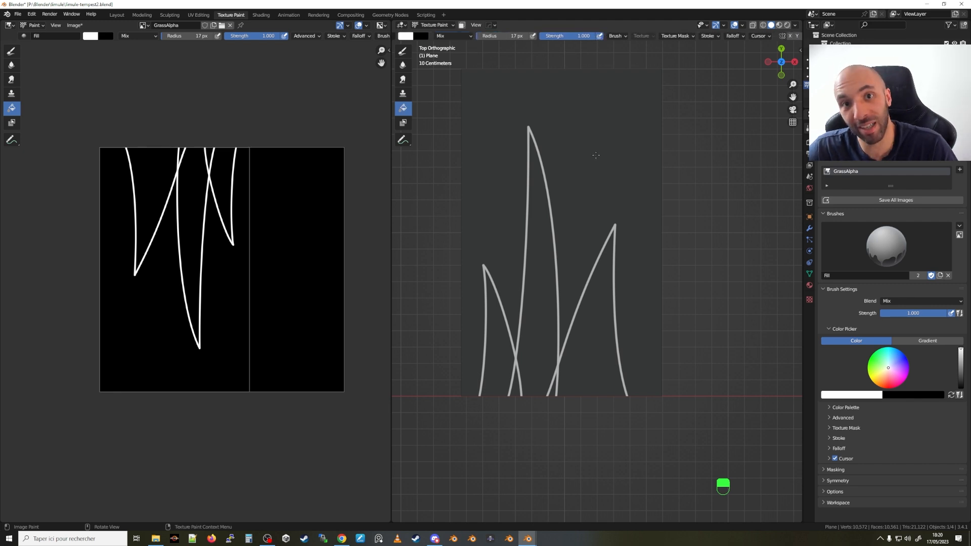
left_click(306, 36)
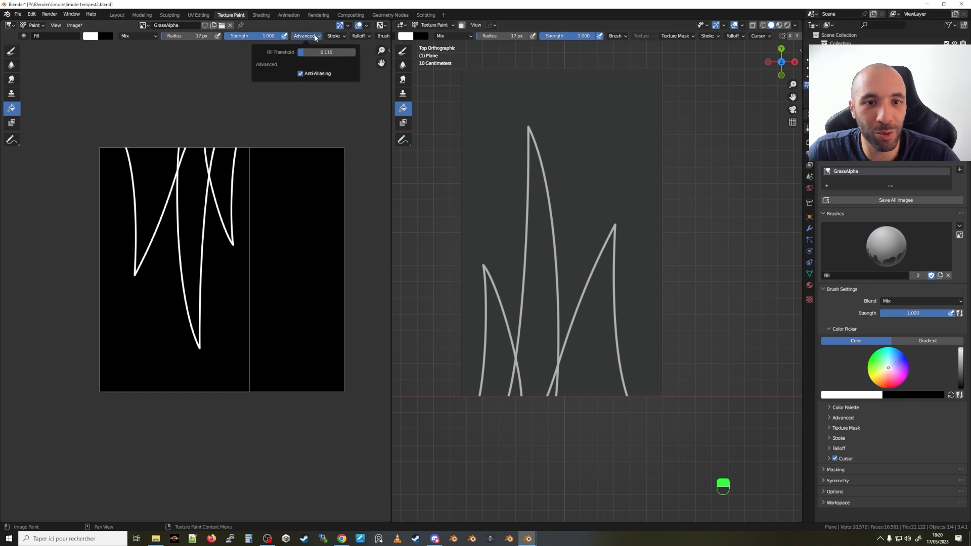
left_click(328, 53)
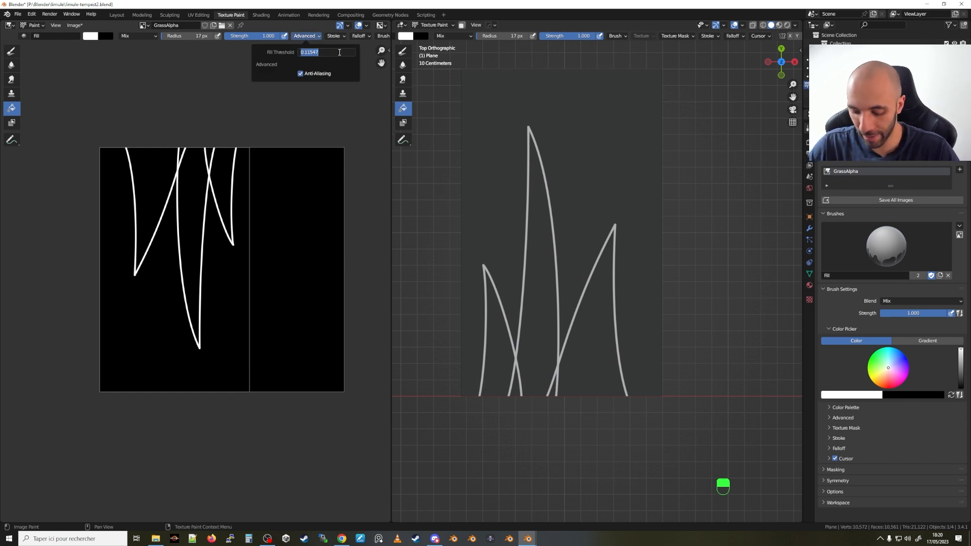
type(".9")
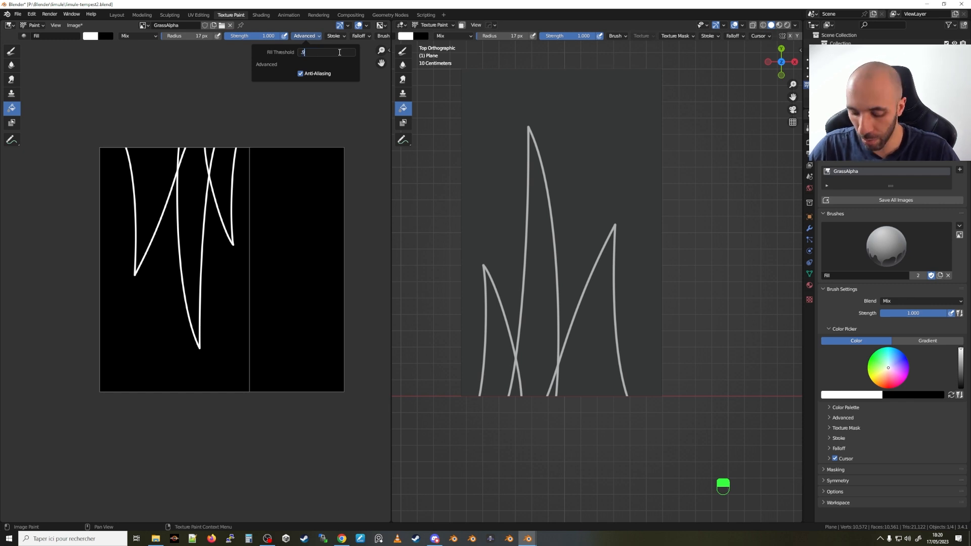
type("8")
key("Return")
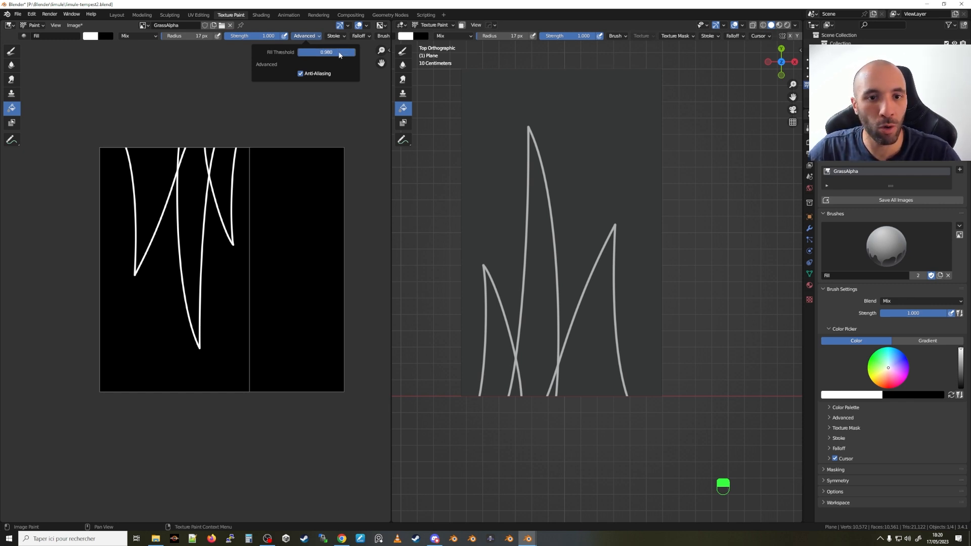
Fill the insides of all three blade outlines and their overlapping base areas with white in the GrassAlpha image.
left_click(161, 170)
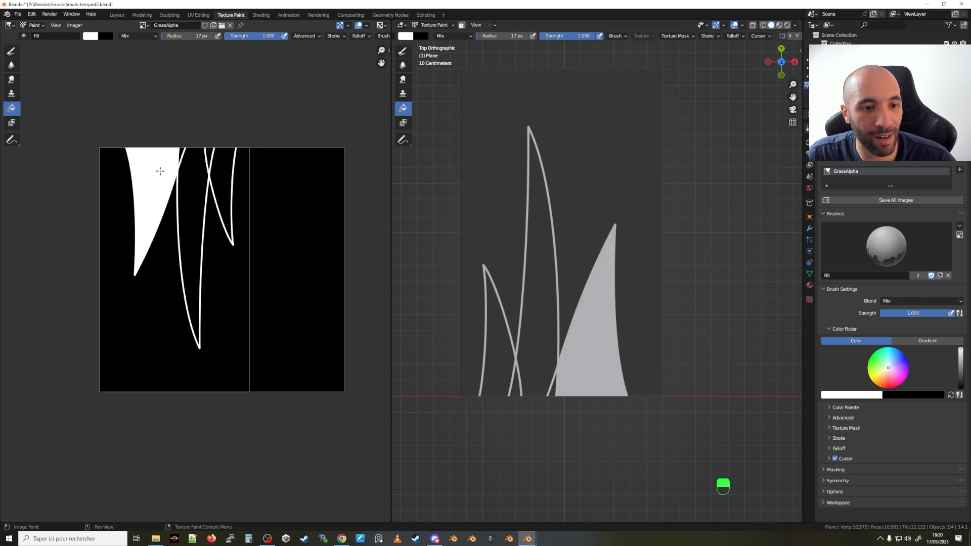
left_click(191, 176)
left_click(226, 166)
left_click(191, 155)
left_click(180, 152)
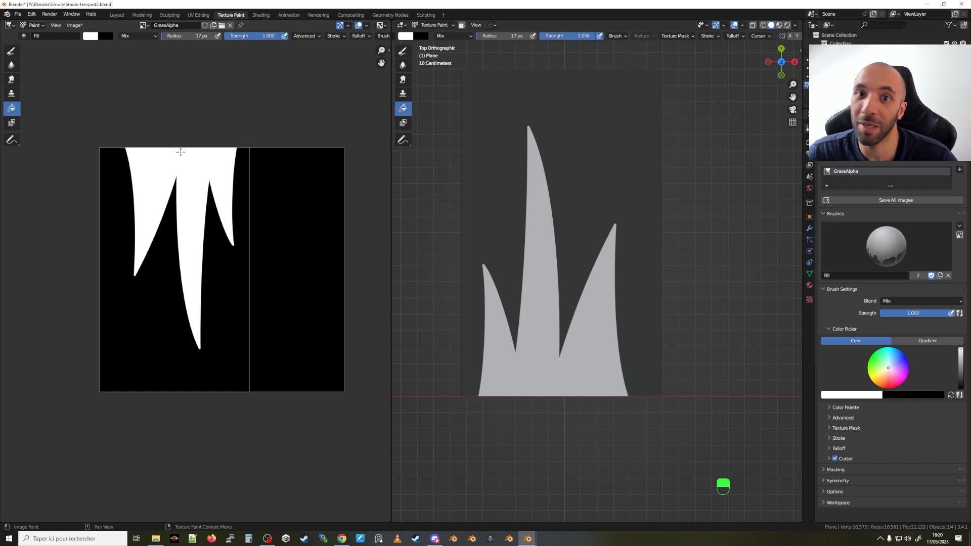
Examine the edges, tips and junctions of the filled blades up close in the GrassAlpha image.
scroll(169, 173, "up", 6)
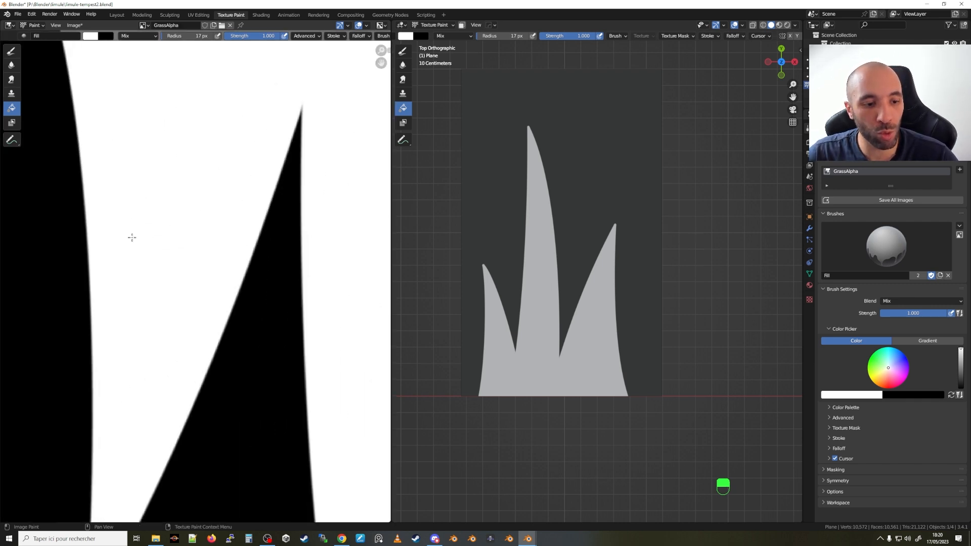
middle_click_drag(203, 228, 239, 148)
scroll(241, 148, "down", 5)
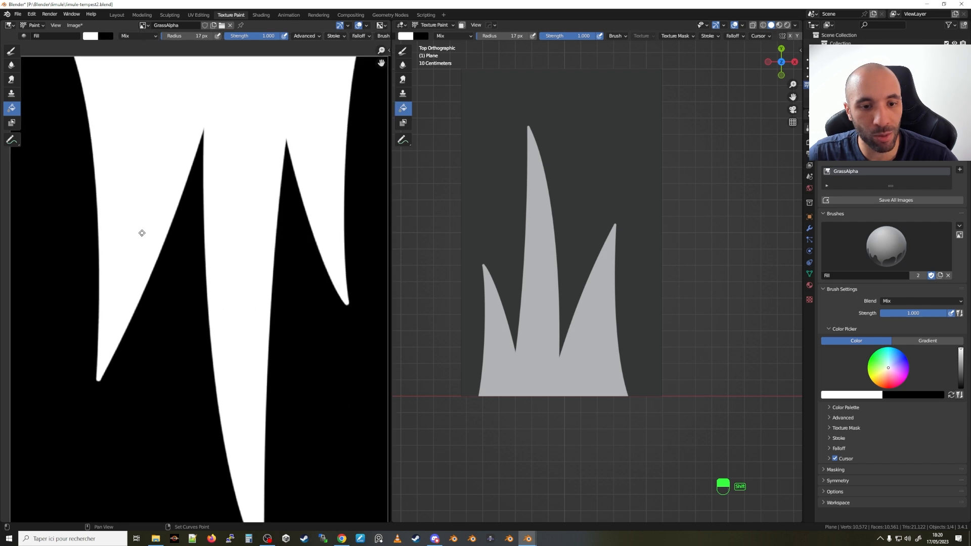
key("shift")
scroll(203, 211, "down", 4)
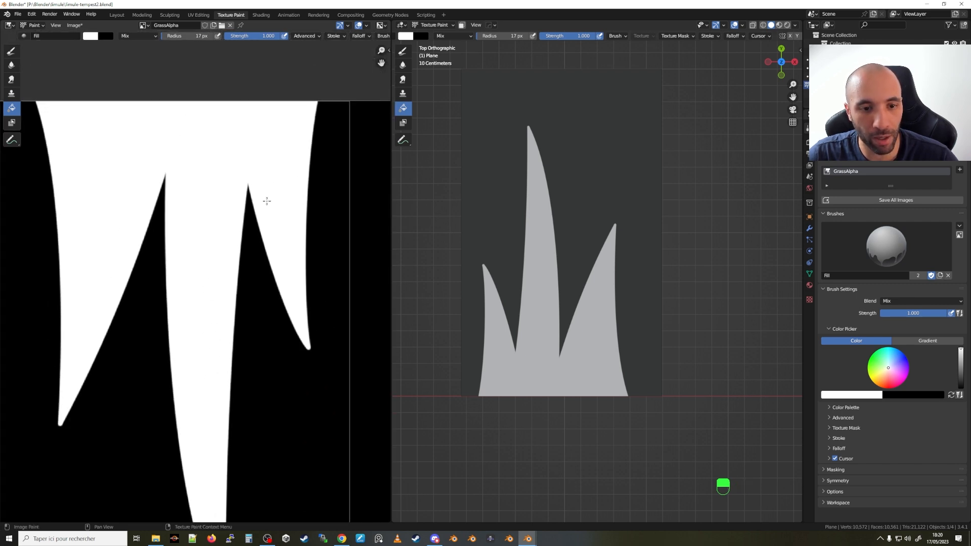
scroll(271, 180, "up", 5)
scroll(274, 180, "down", 4)
middle_click_drag(233, 251, 211, 210, "shift")
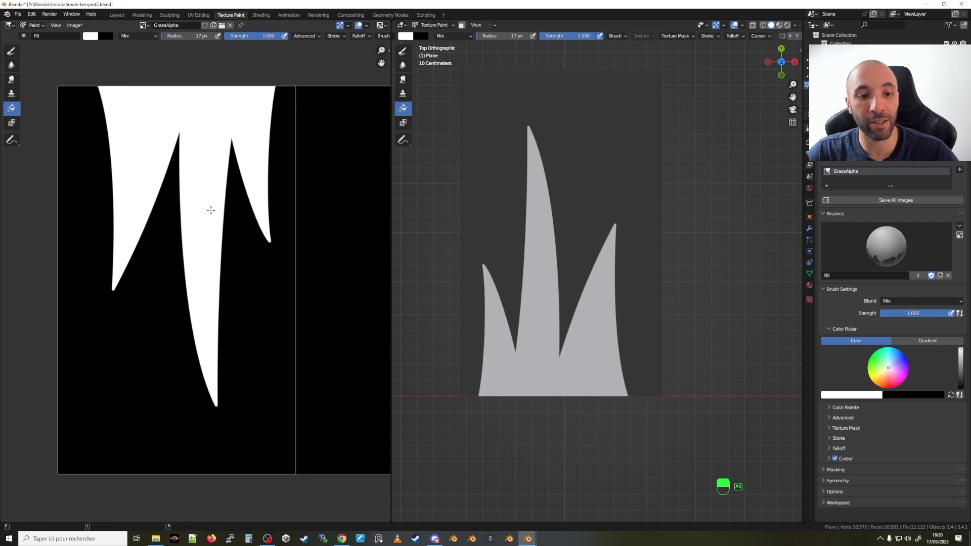
Save the painted GrassAlpha texture as a PNG in the limule folder under an incremented file name.
key("alt+s")
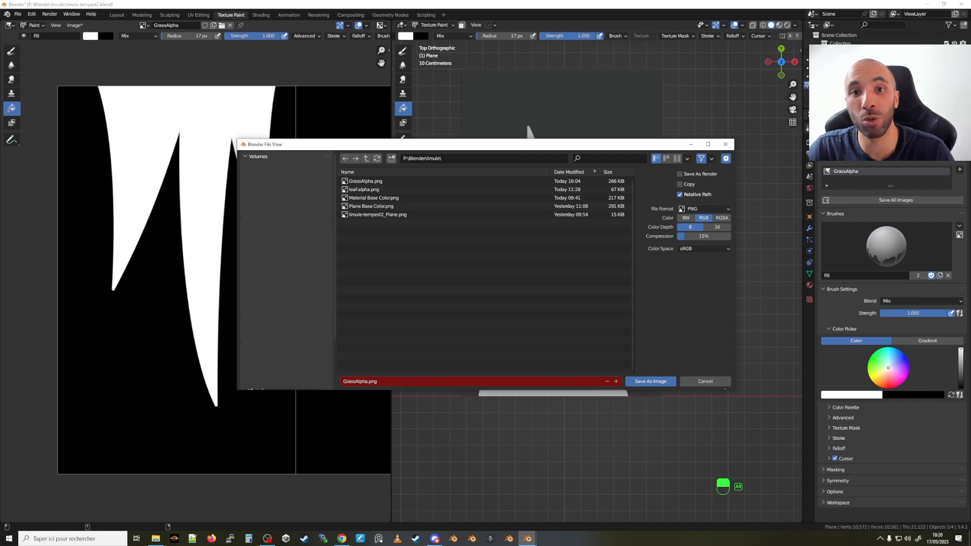
left_click(617, 382)
left_click(636, 385)
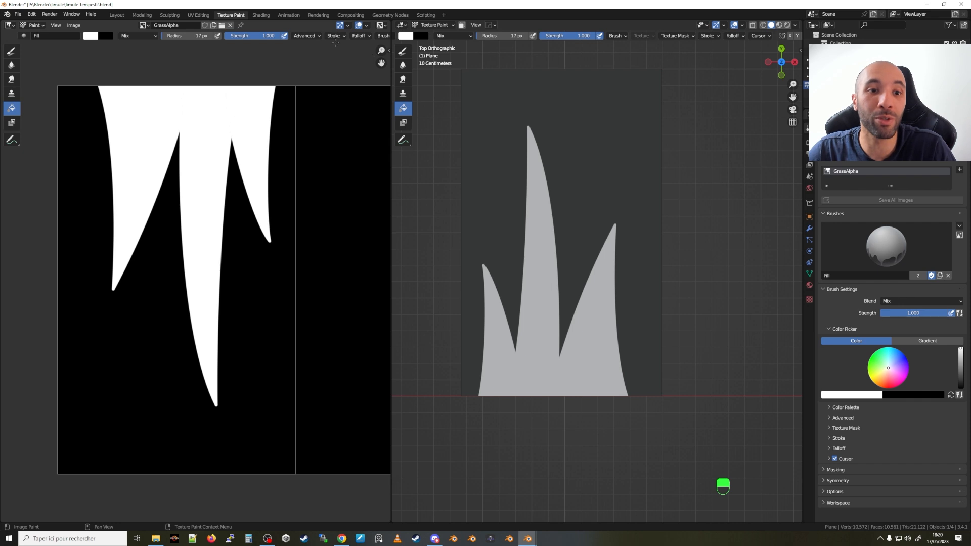
Switch to the Shading workspace and bring the painted grass plane beside the slime into view.
left_click(261, 15)
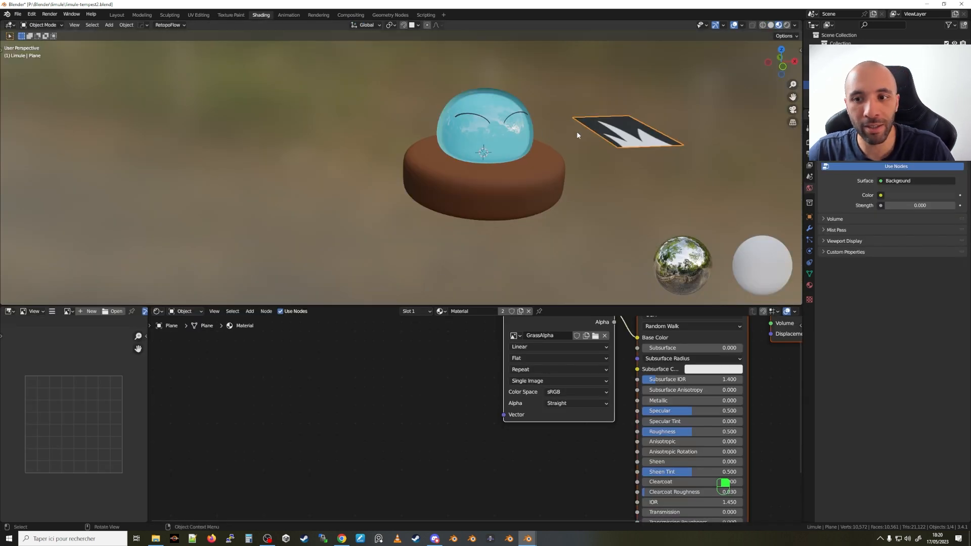
scroll(577, 131, "down", 3)
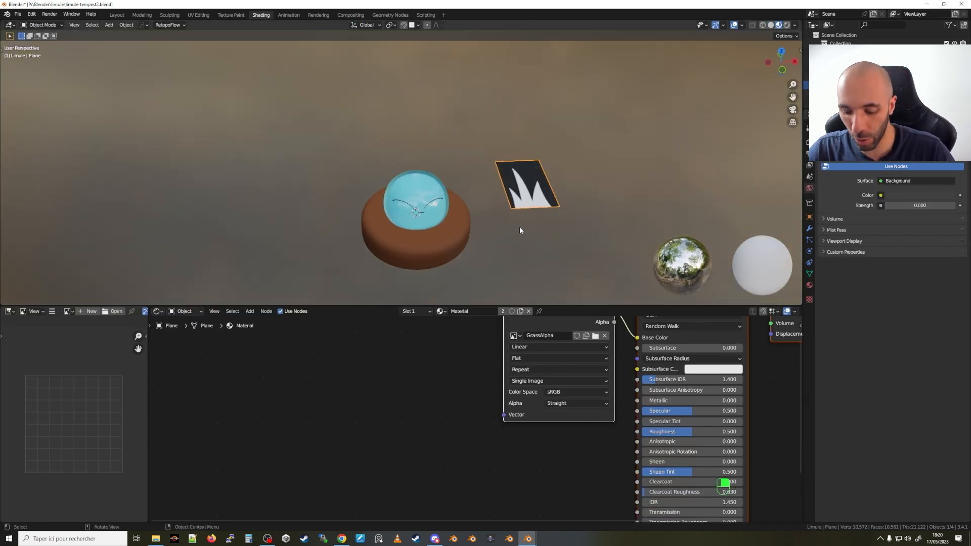
View the grass plane from the top and move the GrassAlpha texture node well clear of the Principled BSDF, up and to its left.
key("KP_7")
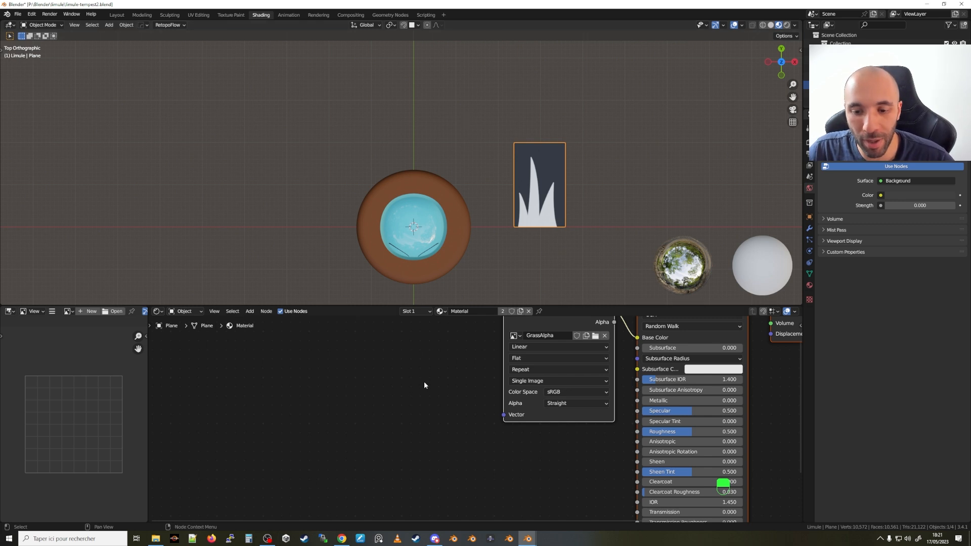
scroll(425, 385, "down", 1)
scroll(424, 384, "down", 1)
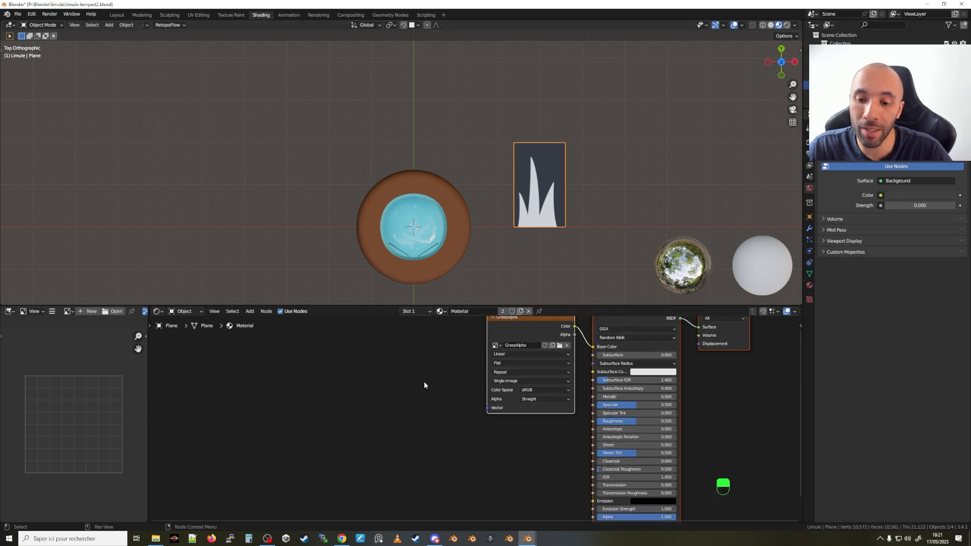
middle_click_drag(426, 385, 379, 417)
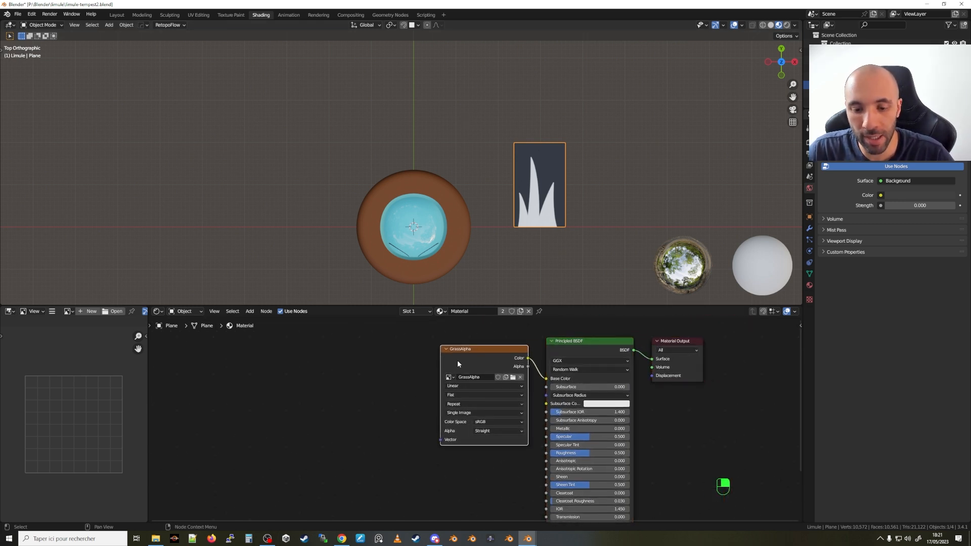
key("g")
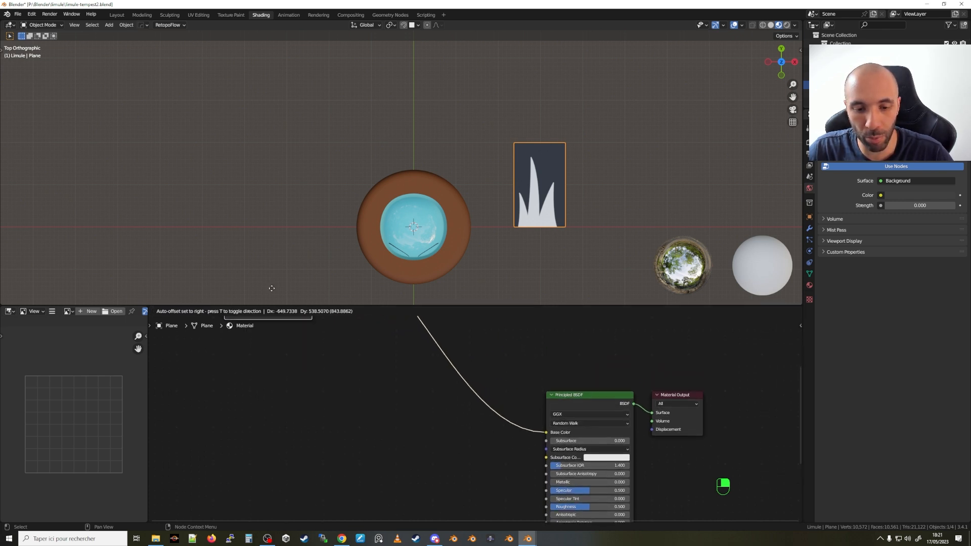
left_click(357, 348)
scroll(411, 450, "down", 2)
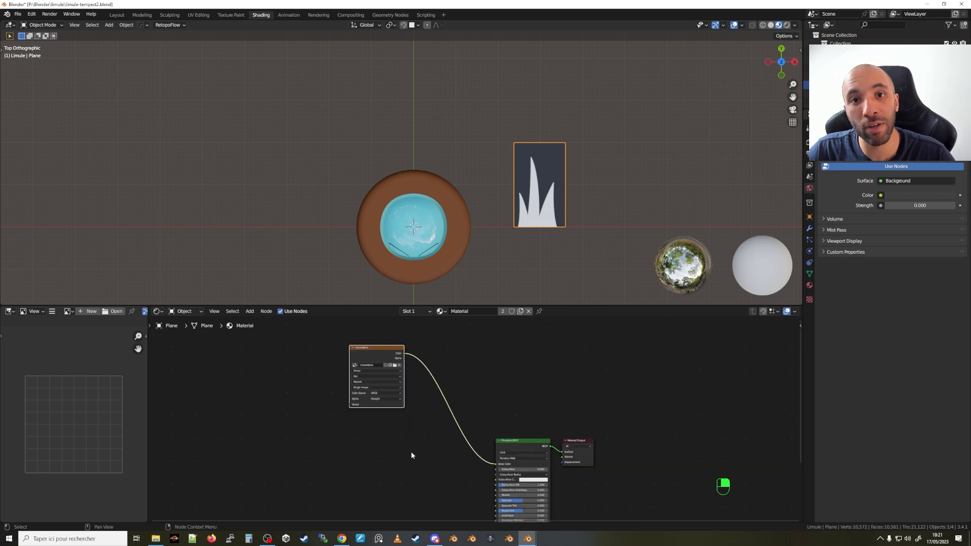
Add a Gradient Texture node in the free space below the GrassAlpha texture node.
middle_click_drag(357, 475, 420, 415)
key("shift+a")
left_click(419, 417)
type("grad")
key("Return")
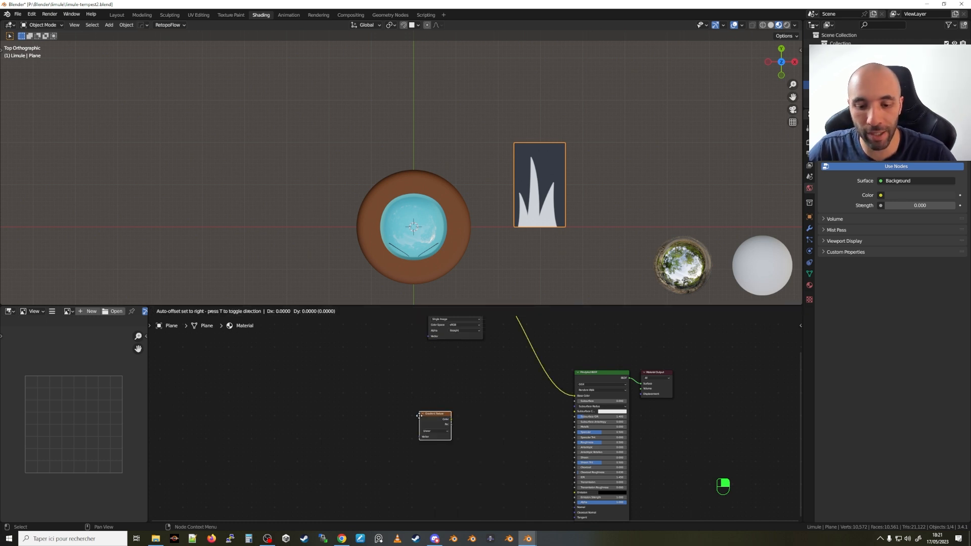
left_click(380, 397)
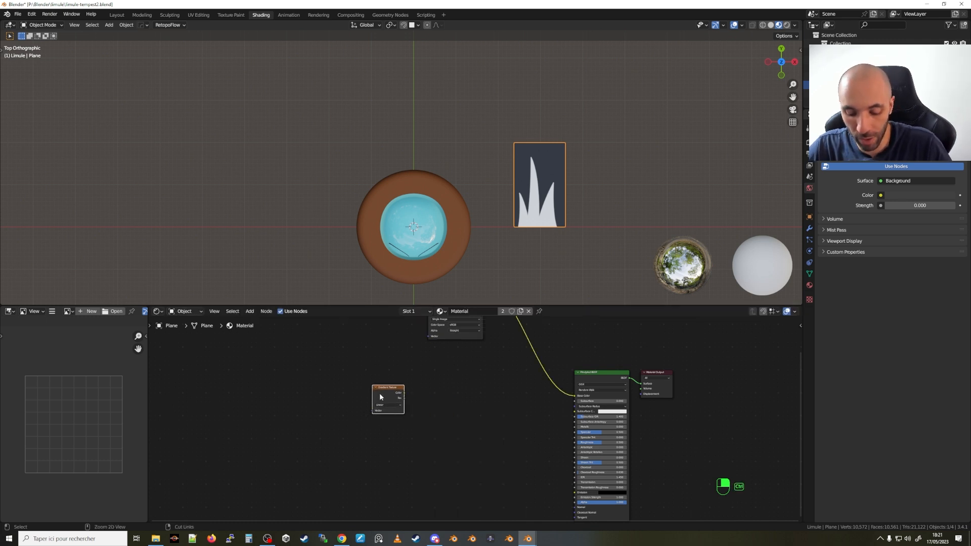
Give the Gradient Texture a Mapping and Texture Coordinate setup driven by Object coordinates, and preview the gradient on the plane.
key("ctrl+t")
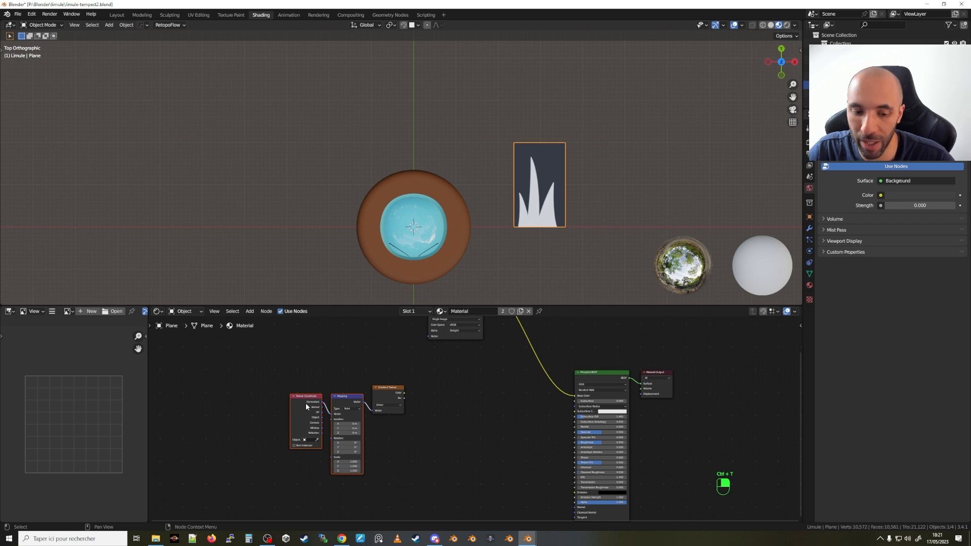
left_click(390, 393, "ctrl+shift")
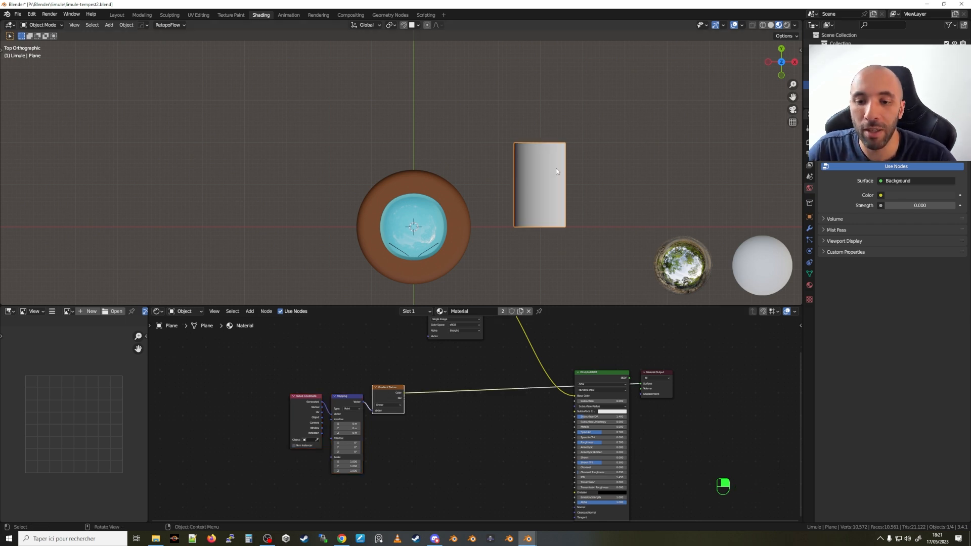
scroll(492, 162, "up", 2)
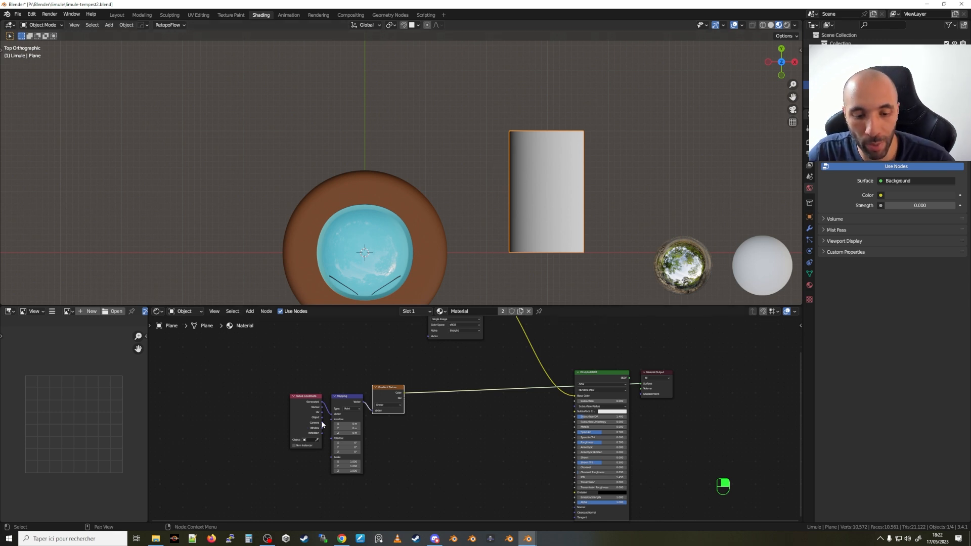
left_click_drag(322, 417, 331, 412)
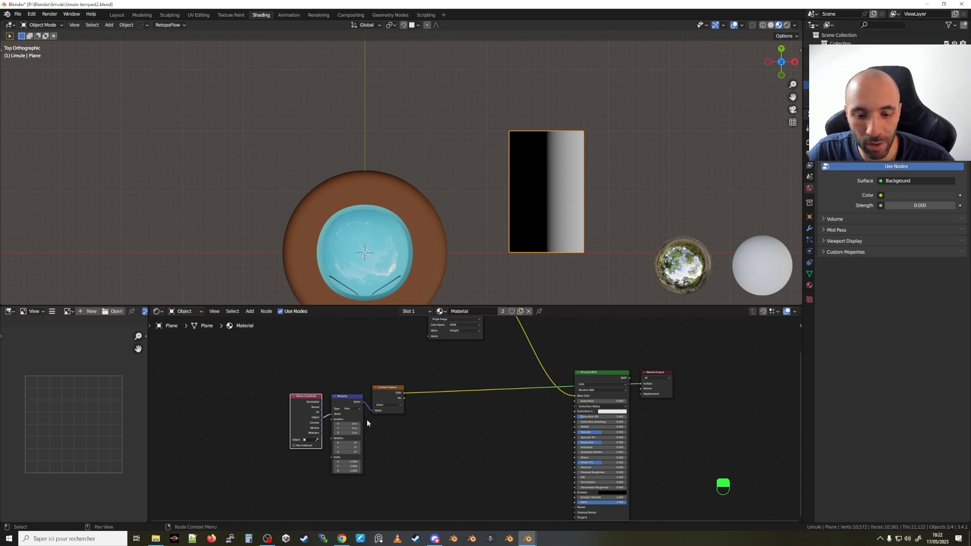
Set the Mapping node's Z rotation to -90° so the gradient runs along the plane's height.
scroll(368, 421, "up", 1)
scroll(369, 420, "up", 1)
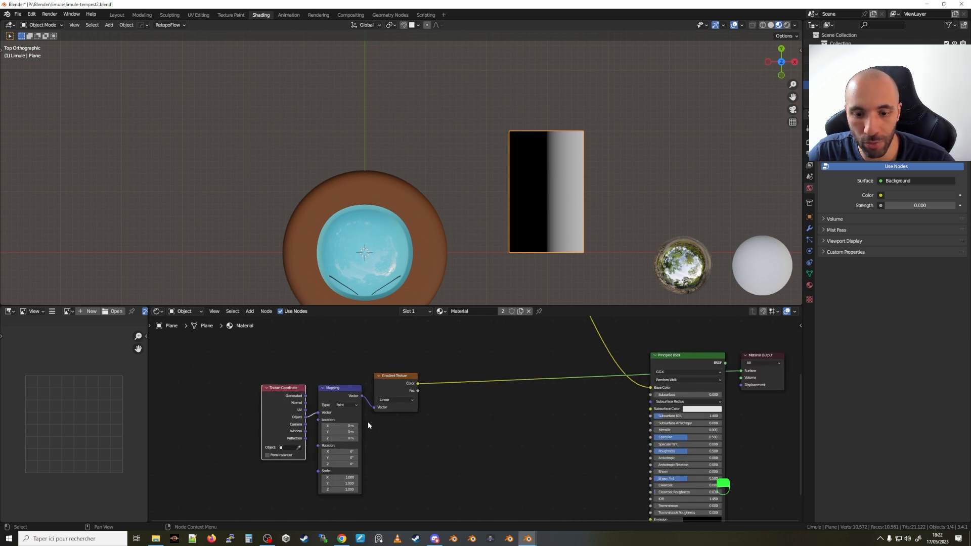
left_click(354, 464)
key("BackSpace")
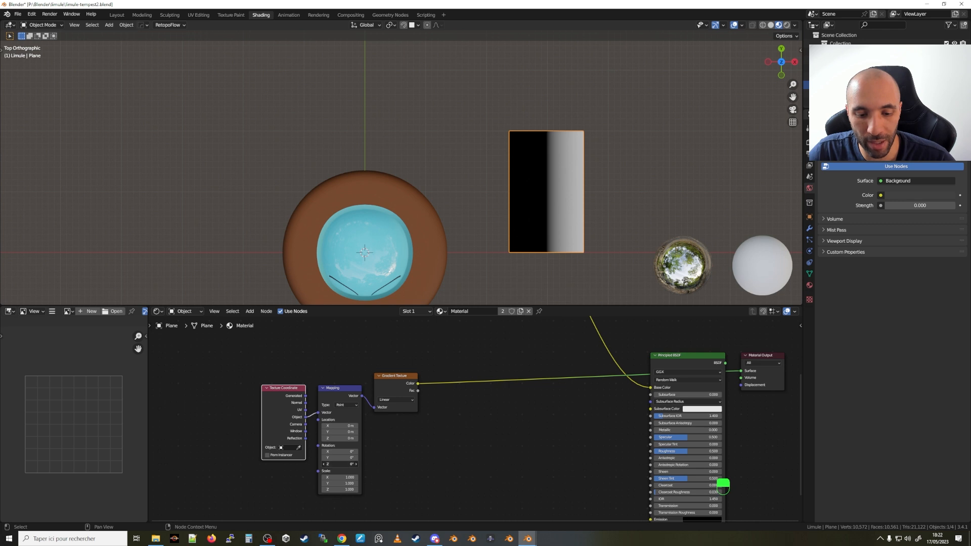
type("-90")
key("Return")
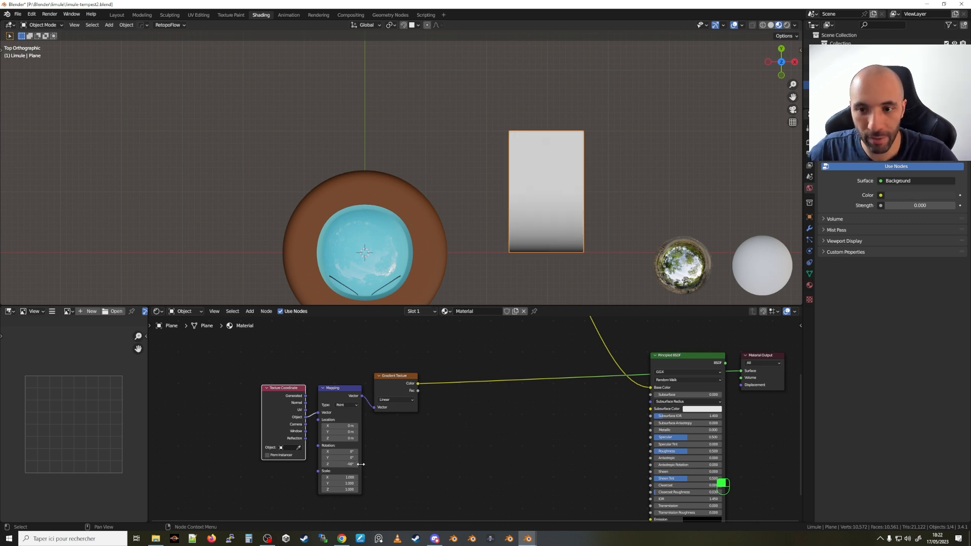
Switch the gradient type to Easing and set the Mapping node's scale to 0.610 on all axes and X location to -0.06 m.
mouse_move(344, 426)
left_mouse_down("shift")
mouse_move(315, 426)
mouse_move(328, 426)
left_mouse_up("shift")
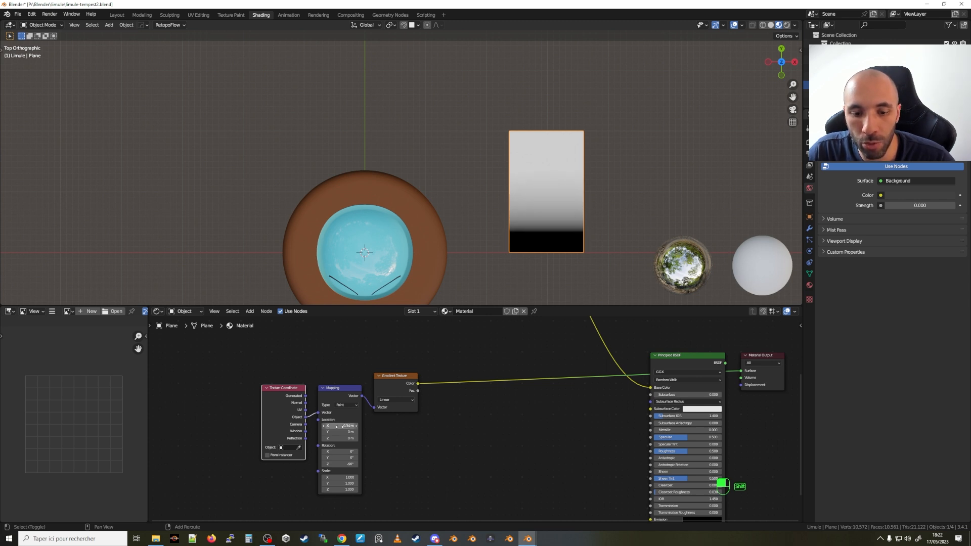
left_click(399, 400)
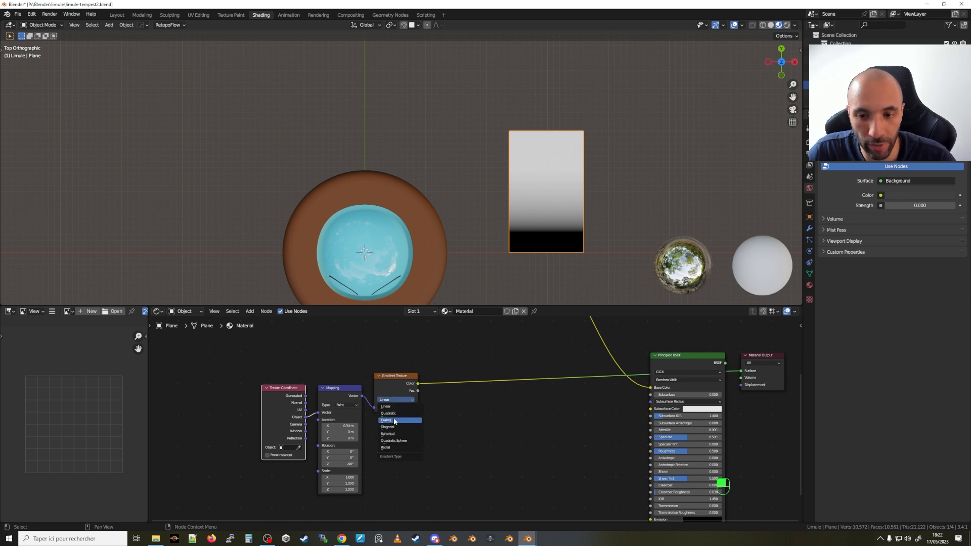
left_click(394, 420)
left_click_drag(344, 426, 329, 426)
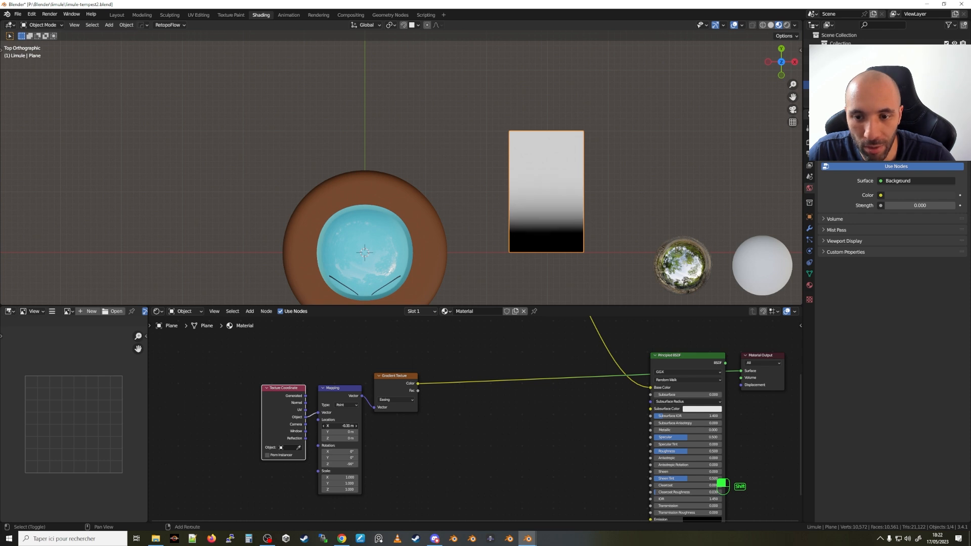
left_click_drag(349, 477, 327, 478, "shift")
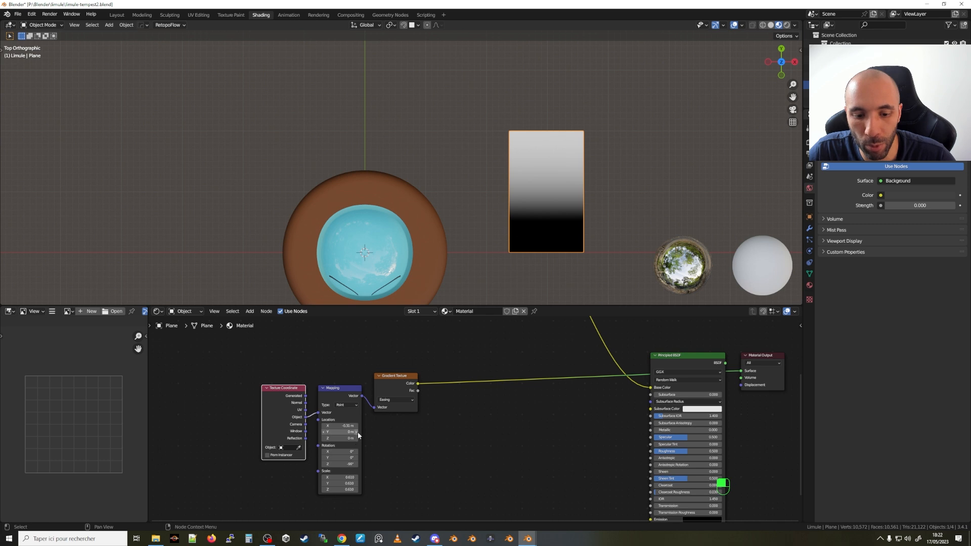
left_click_drag(340, 426, 357, 426, "shift")
Insert a ColorRamp node on the link between the Gradient Texture and the Material Output.
key("shift+a")
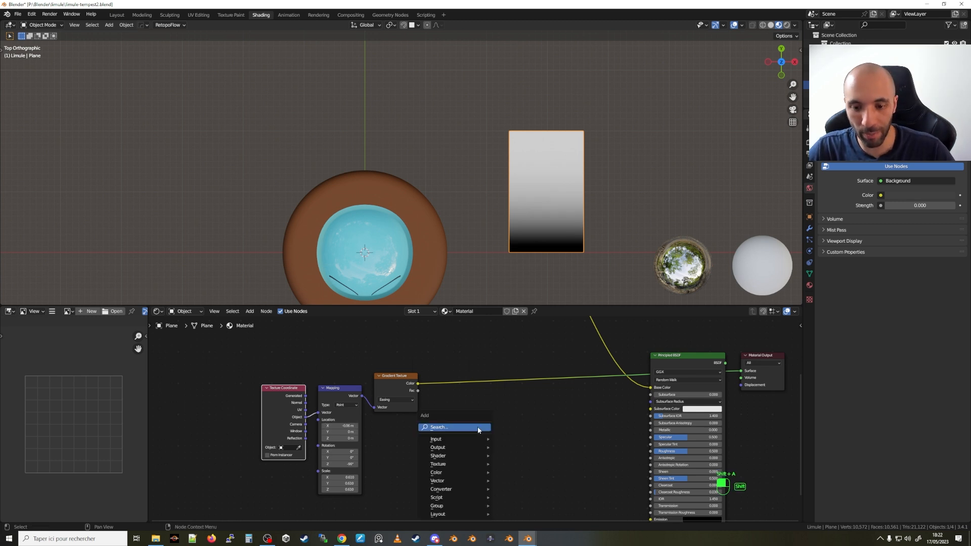
left_click(478, 426)
type("color")
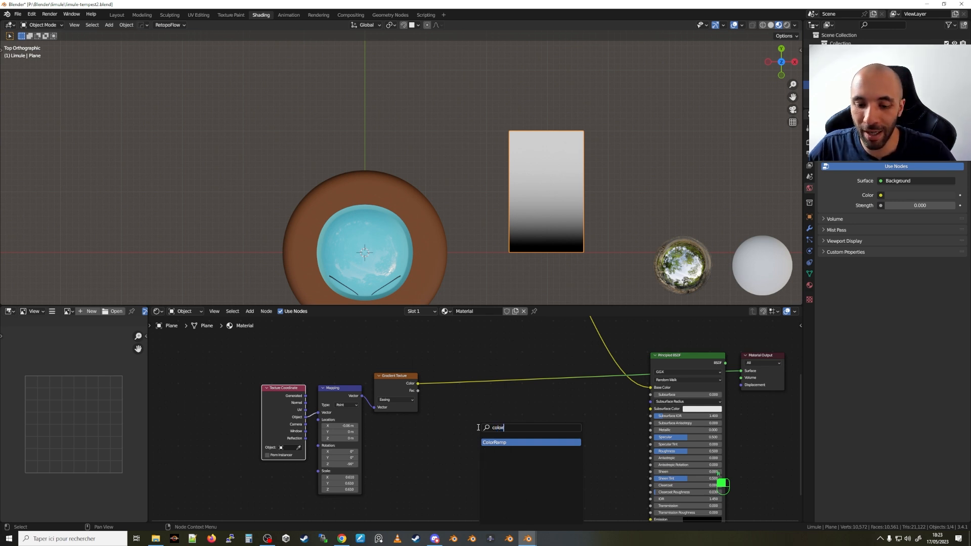
key("Return")
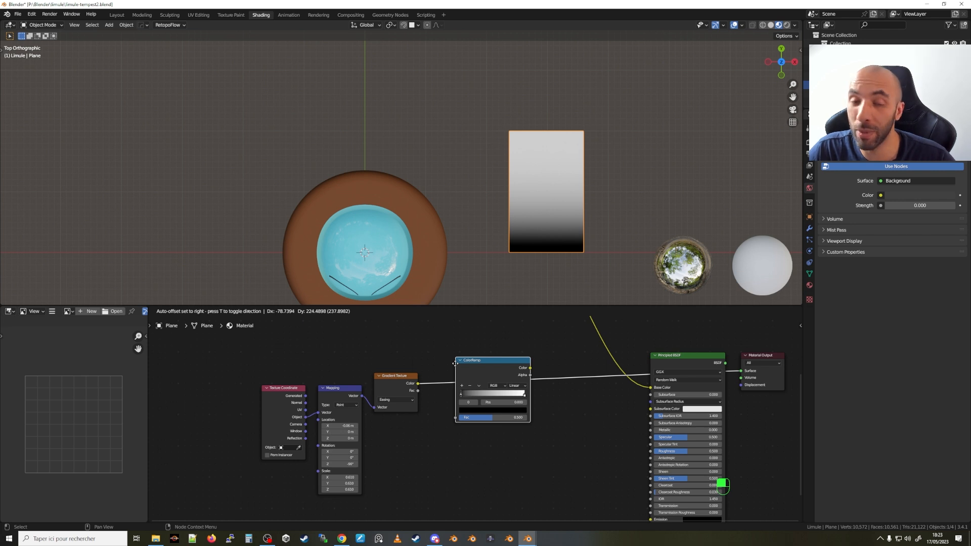
left_click(455, 364)
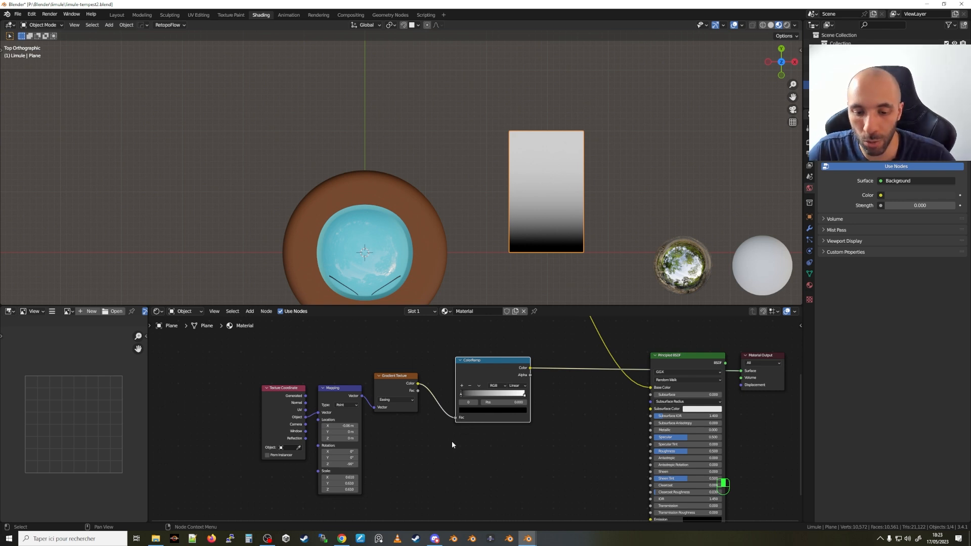
Color the ColorRamp's first stop dark green with hue 0.329, saturation 0.951 and value 0.316.
scroll(451, 441, "up", 2)
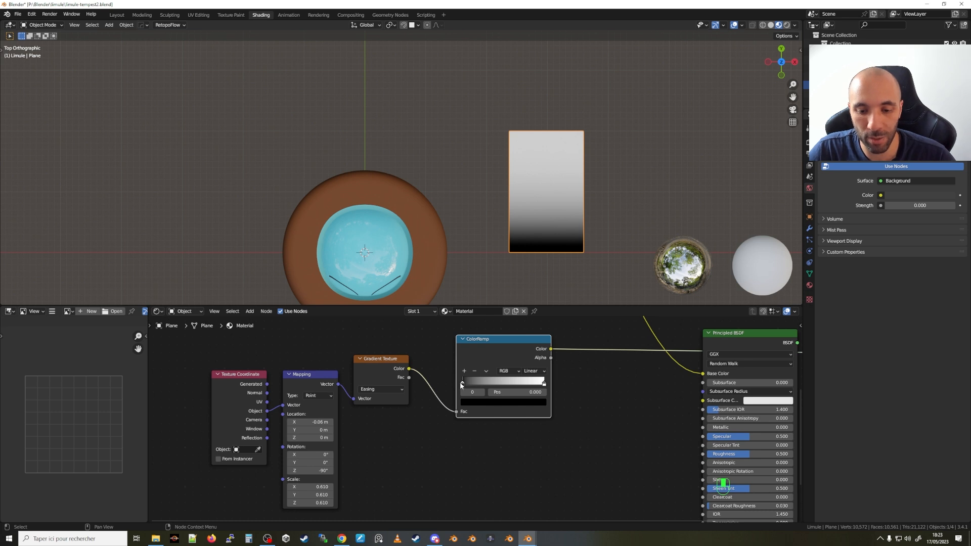
left_click(475, 403)
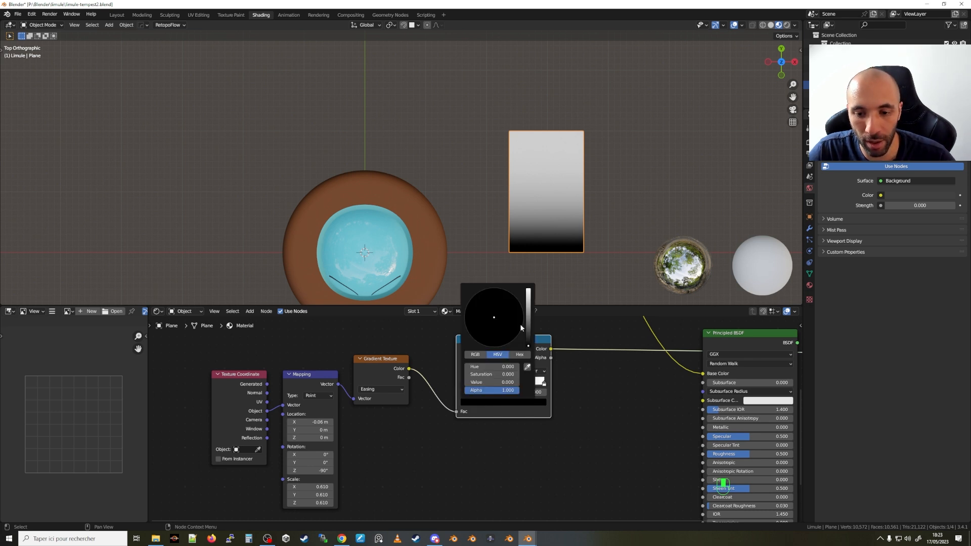
mouse_move(528, 343)
left_mouse_down()
mouse_move(528, 312)
mouse_move(473, 307)
left_mouse_up()
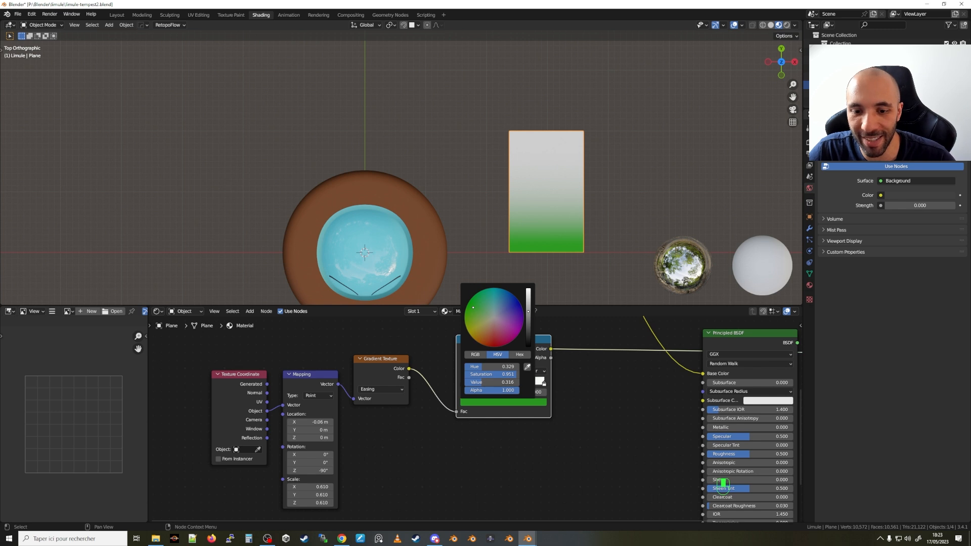
Copy the dark green to the ColorRamp's last stop and brighten it there to a lighter green.
key("ctrl+c")
left_click(544, 383)
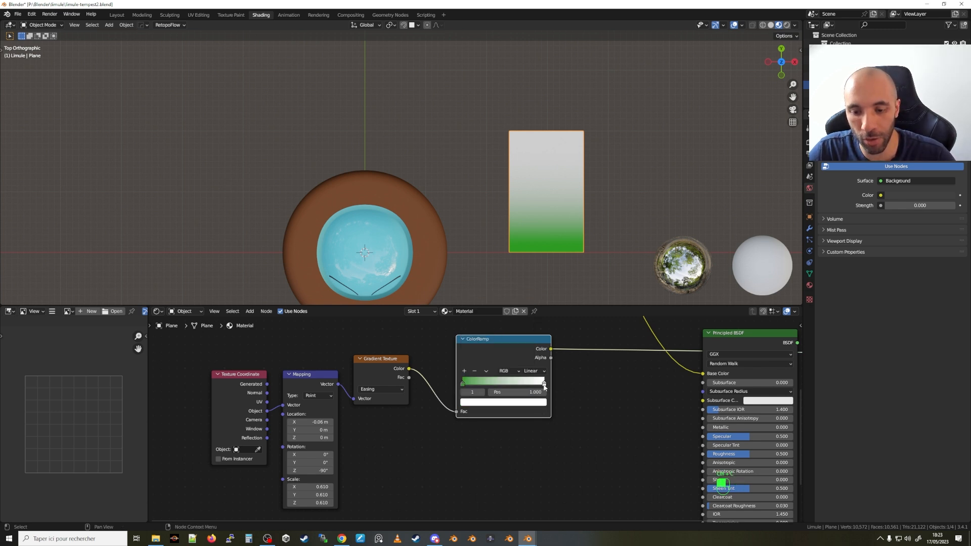
key("ctrl+v")
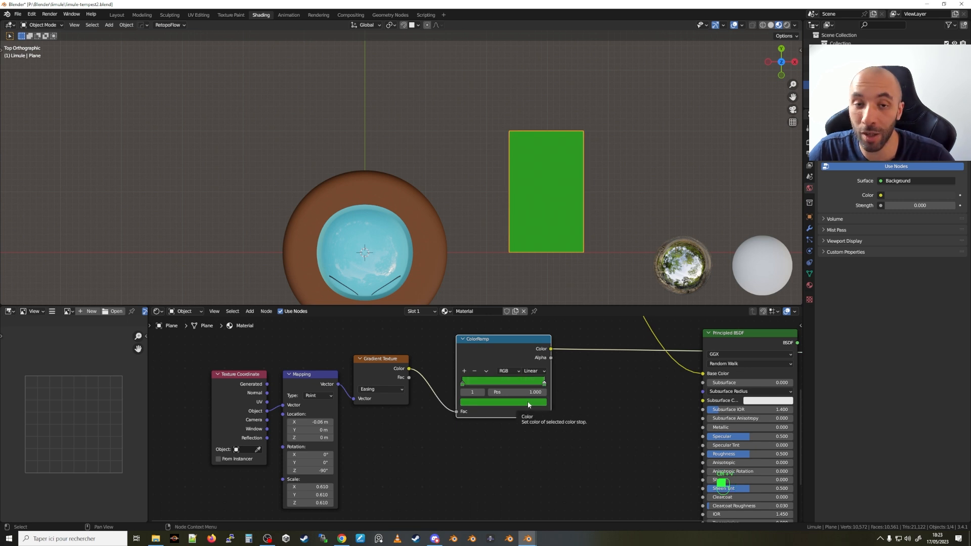
left_click(528, 401)
left_click_drag(529, 311, 528, 292)
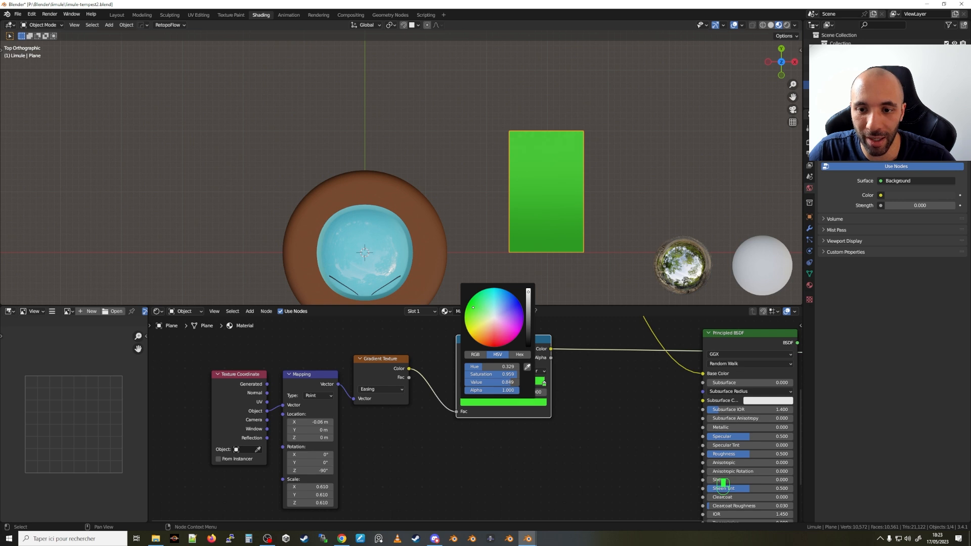
Feed the ColorRamp color into the Principled BSDF's Base Color and connect the Principled BSDF to the Material Output's Surface again.
scroll(538, 242, "down", 3)
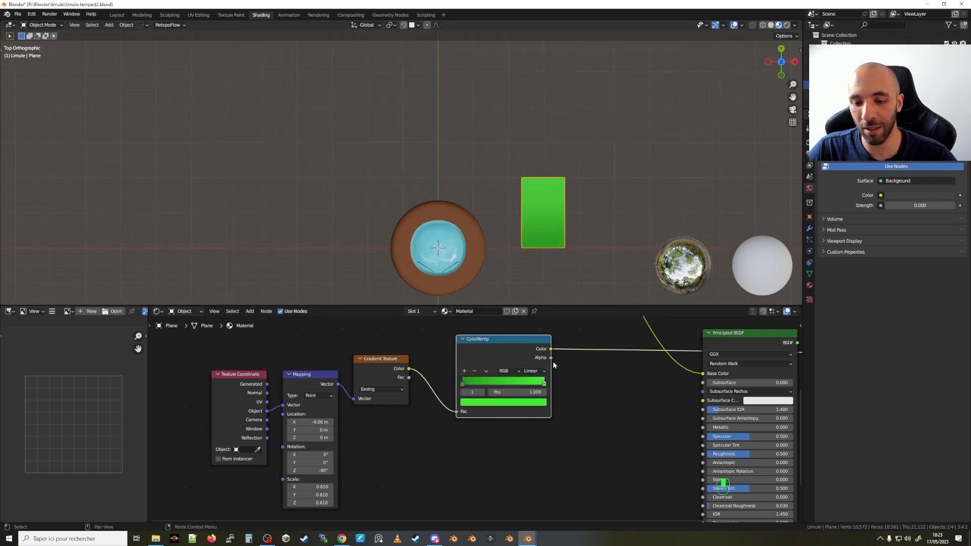
scroll(556, 363, "down", 1)
left_click_drag(556, 354, 696, 377)
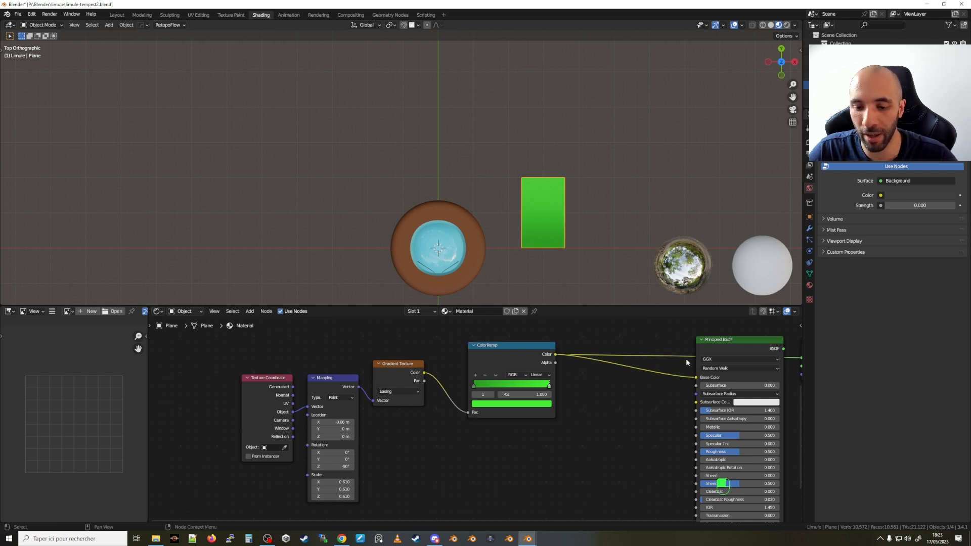
scroll(686, 358, "down", 2)
left_click(726, 352, "ctrl+shift")
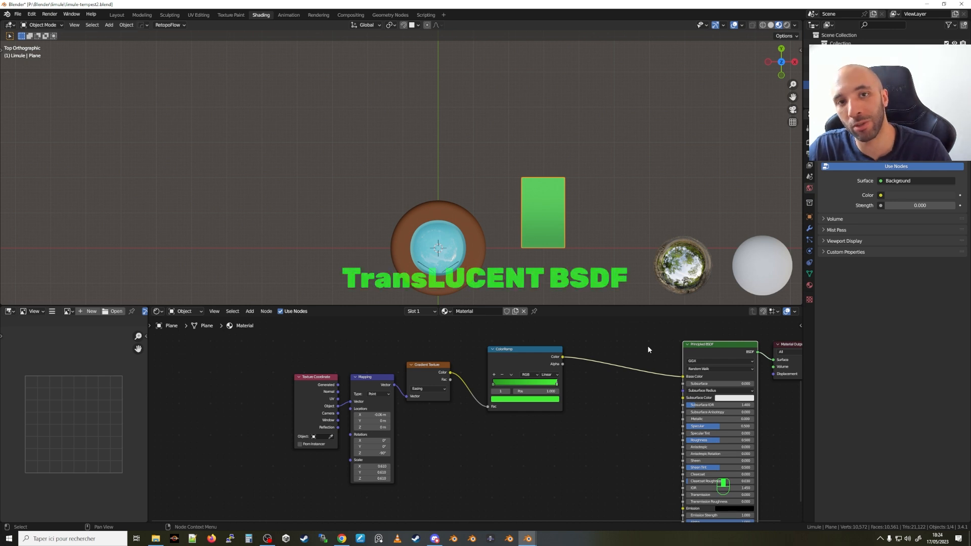
Add a Translucent BSDF node just above the Principled BSDF.
middle_click_drag(502, 239, 490, 206)
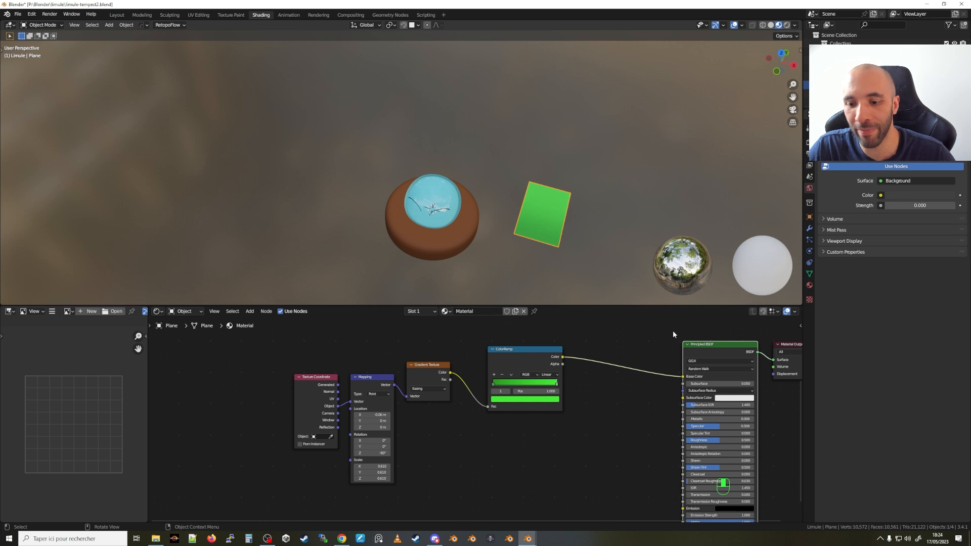
middle_click_drag(736, 353, 530, 387, "shift")
key("shift+a")
left_click(531, 388)
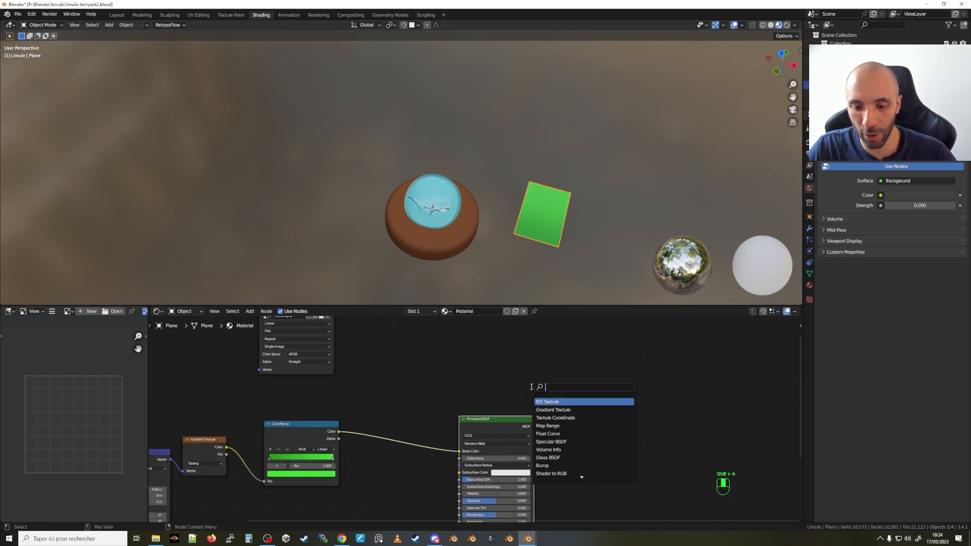
type("transl")
key("Return")
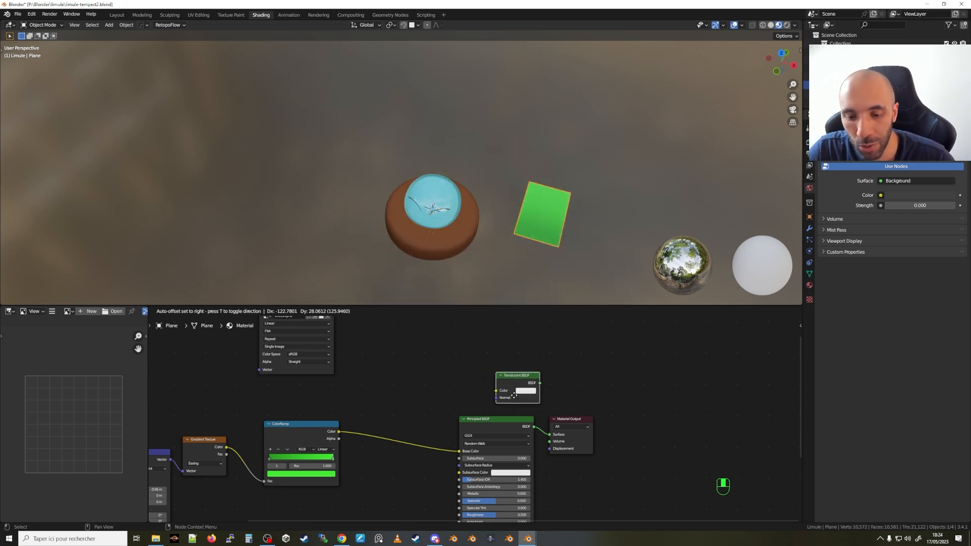
left_click(508, 398)
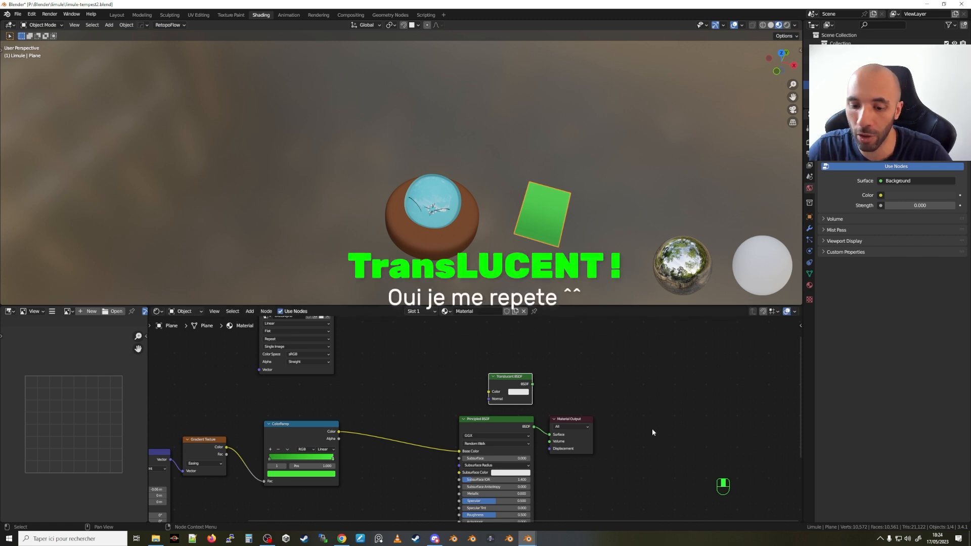
Place an Add Shader node beside the Translucent BSDF and move the Material Output farther from the Principled BSDF to make room.
key("shift+a")
left_click(618, 394)
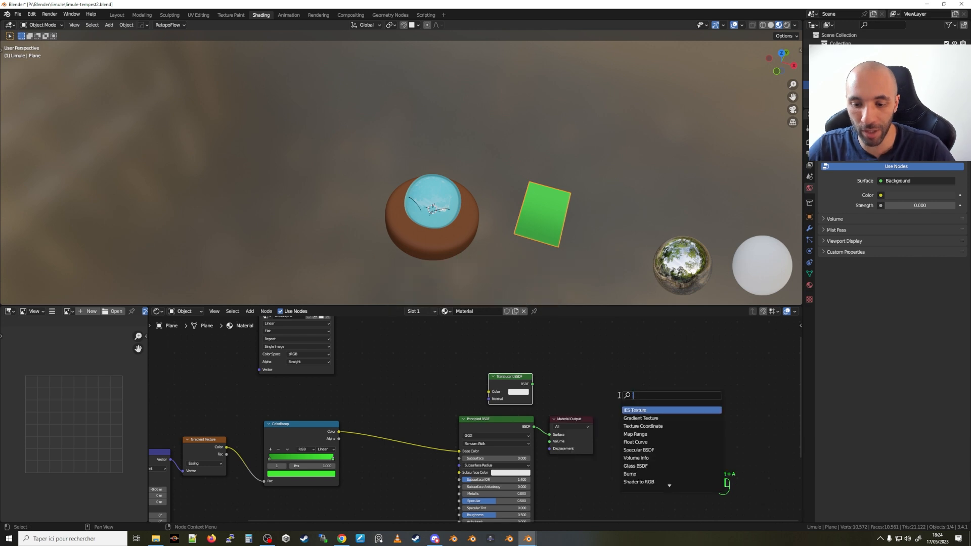
type("add sh")
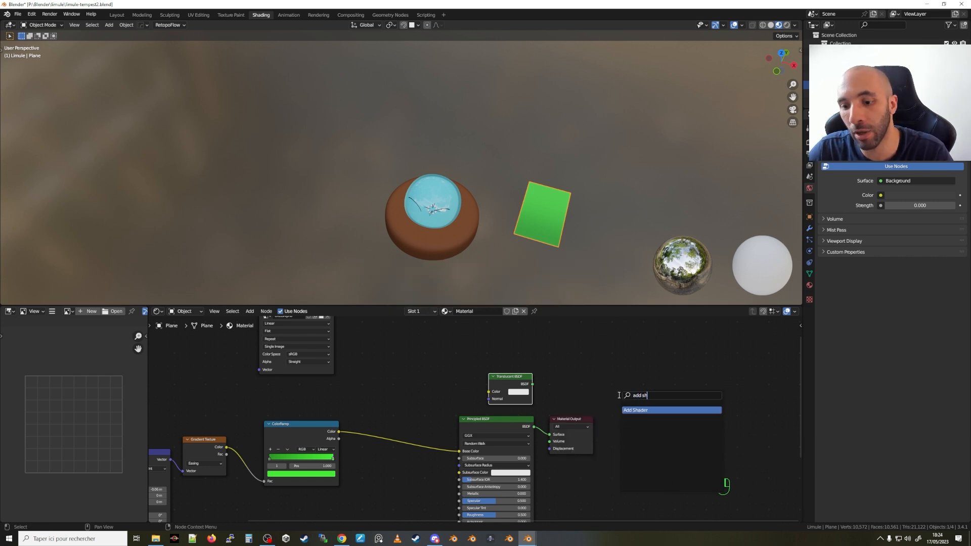
left_click(641, 410)
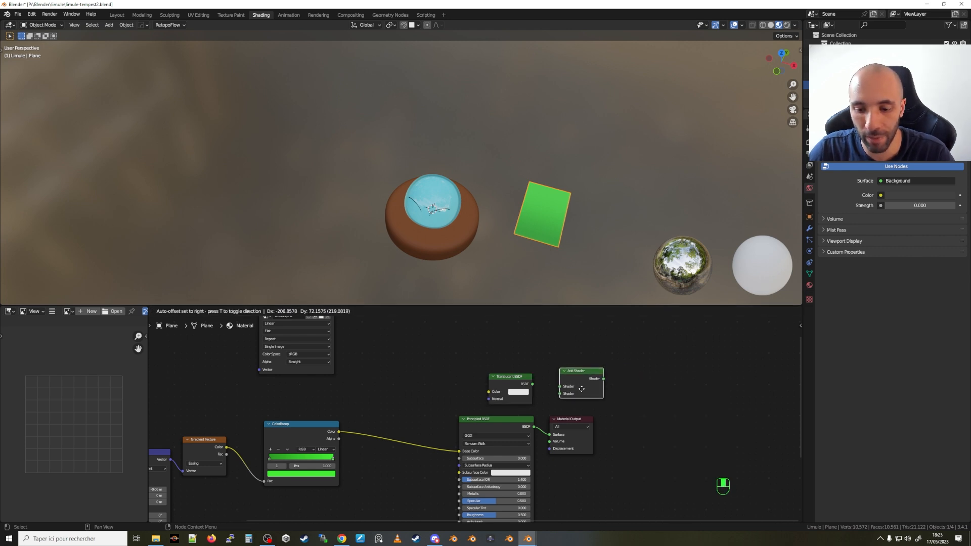
left_click(581, 388)
left_click(582, 418)
left_click_drag(582, 418, 647, 423)
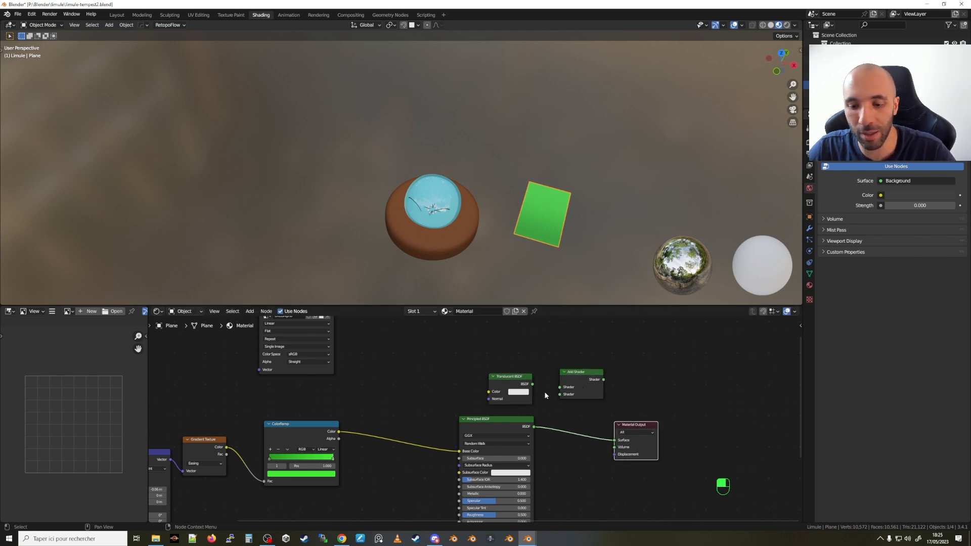
Combine the Translucent BSDF and Principled BSDF in the Add Shader and connect it to the Material Output's Surface.
left_click_drag(532, 386, 559, 387)
left_click_drag(533, 427, 559, 395)
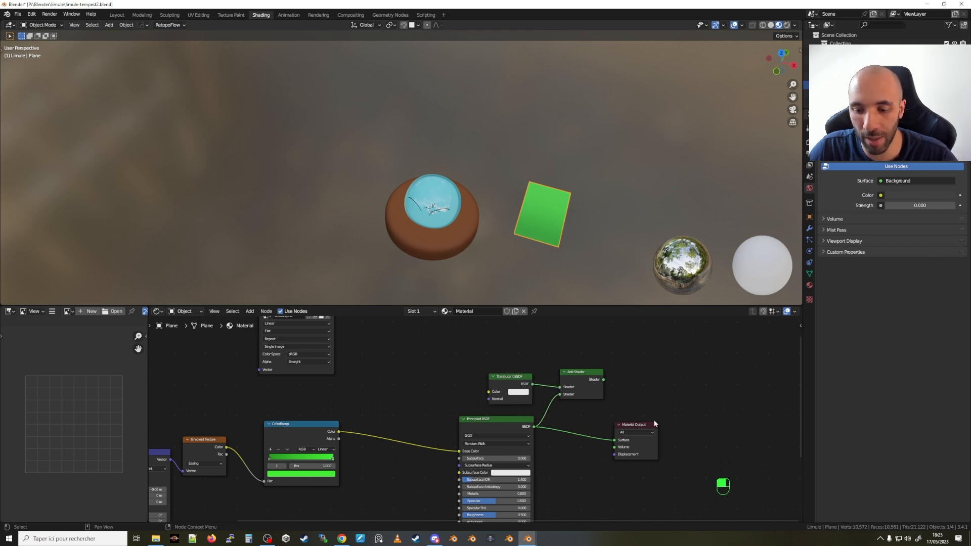
left_click(584, 376, "ctrl+shift")
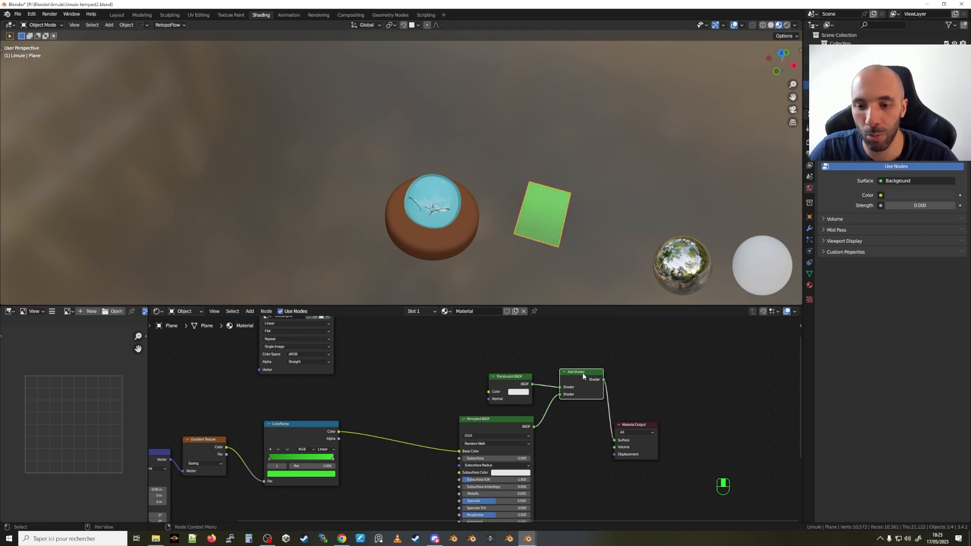
Feed the ColorRamp color into the Translucent BSDF's Color and check the plane from below and above.
scroll(526, 223, "up", 1)
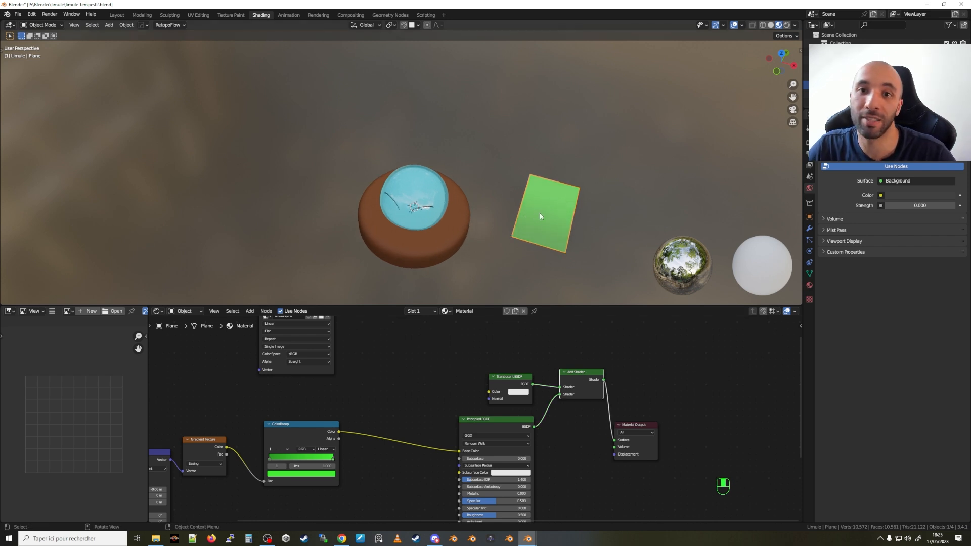
mouse_move(575, 221)
middle_mouse_down()
mouse_move(553, 157)
mouse_move(582, 234)
middle_mouse_up()
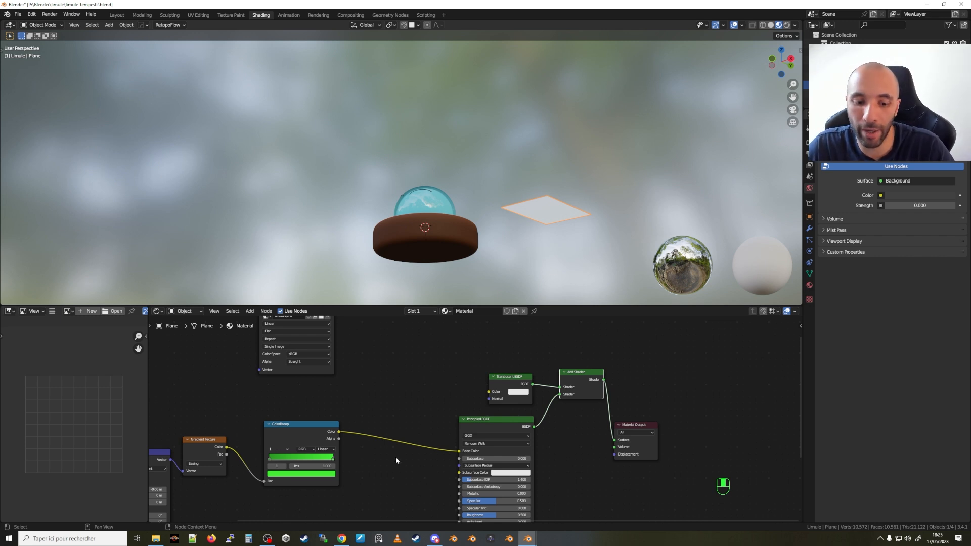
left_click_drag(339, 432, 489, 391)
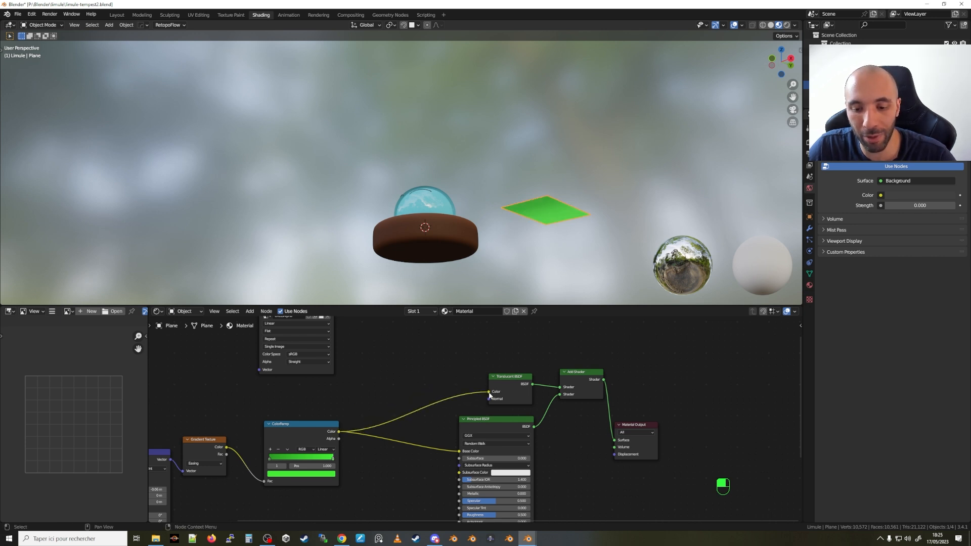
middle_click_drag(527, 214, 548, 252)
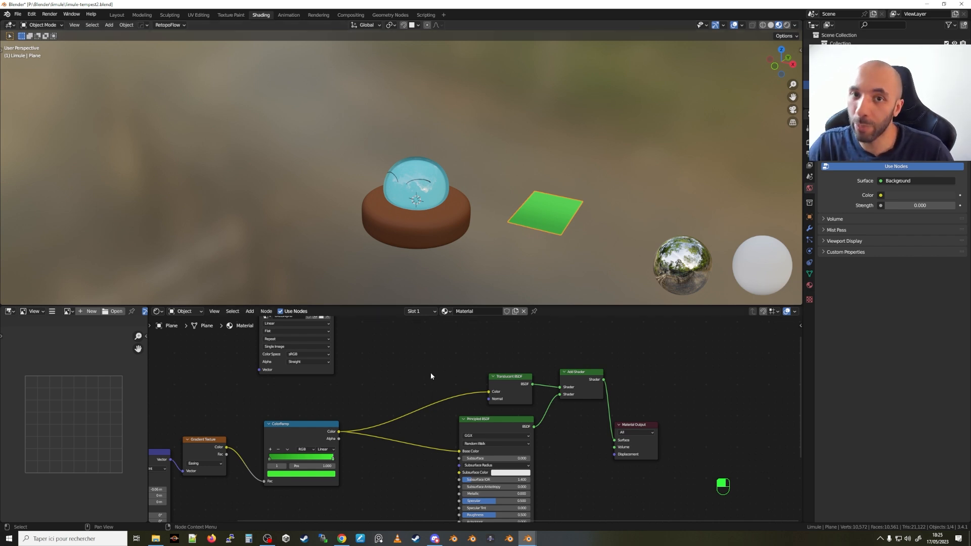
Insert an RGB Curves node on the link between the ColorRamp and the Translucent BSDF.
key("shift+a")
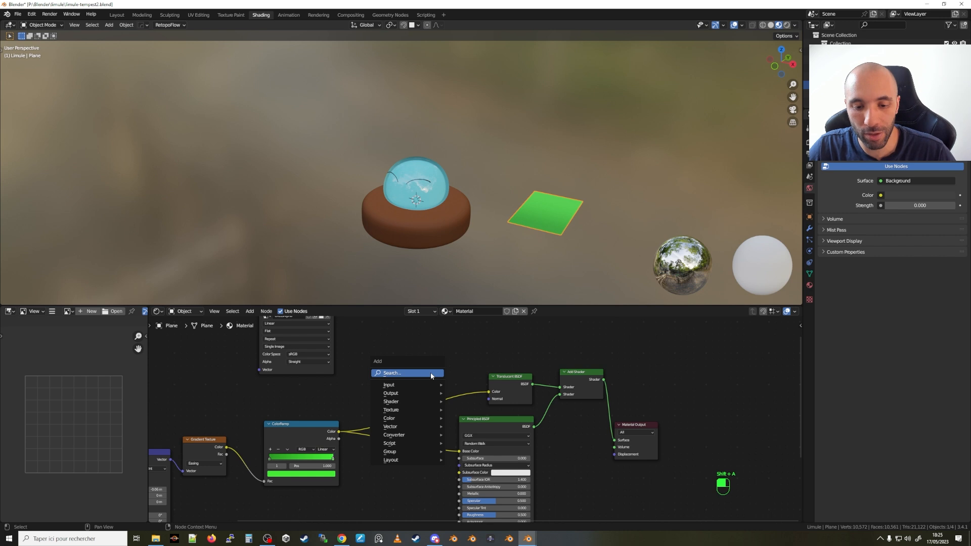
left_click(430, 372)
type("rgb")
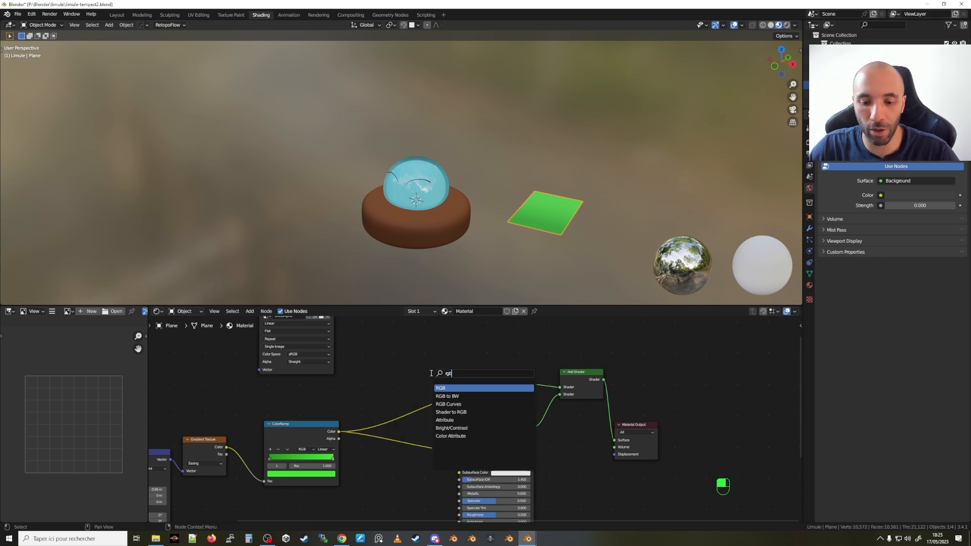
left_click(447, 405)
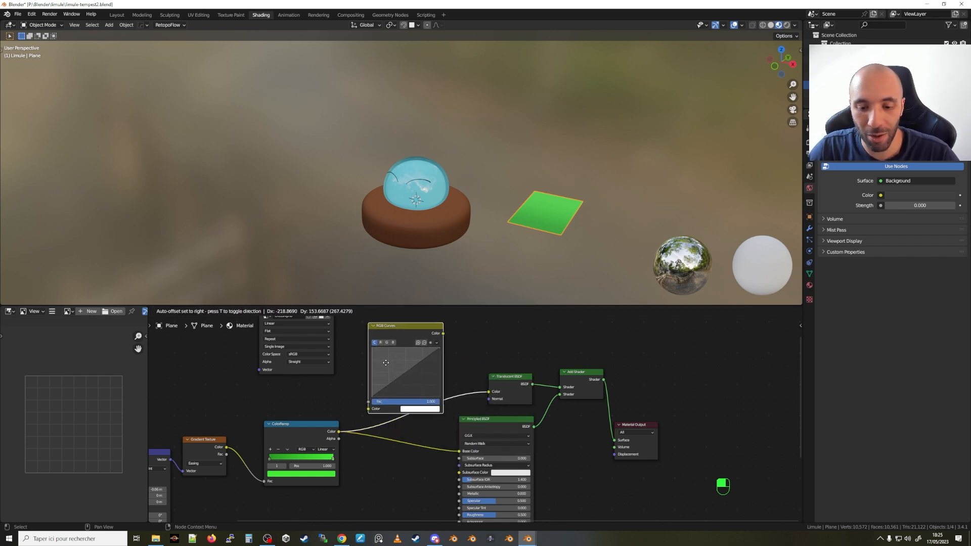
left_click(388, 369)
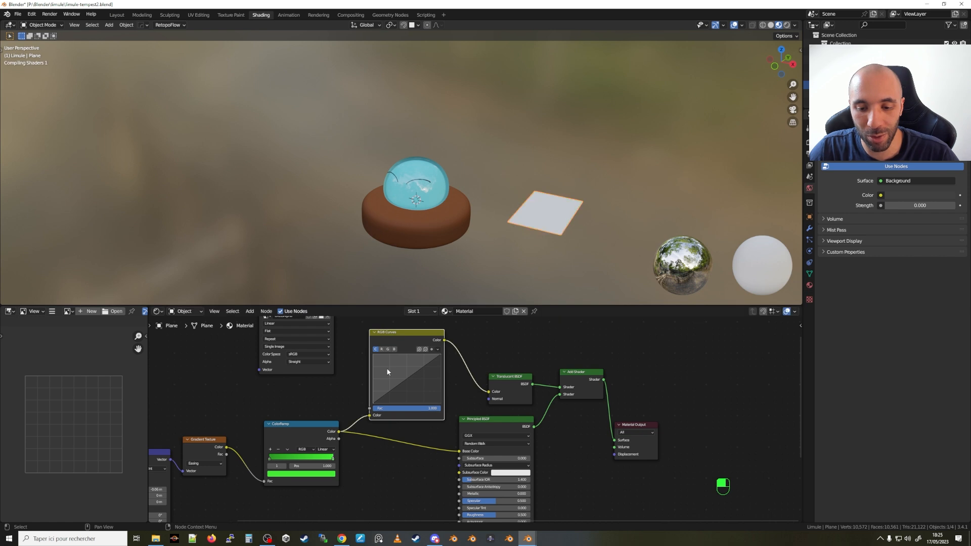
Add a point in the upper part of the RGB Curves curve and raise it slightly to brighten the translucent color.
left_click(422, 368)
left_click_drag(421, 368, 419, 364)
middle_click_drag(552, 218, 420, 337)
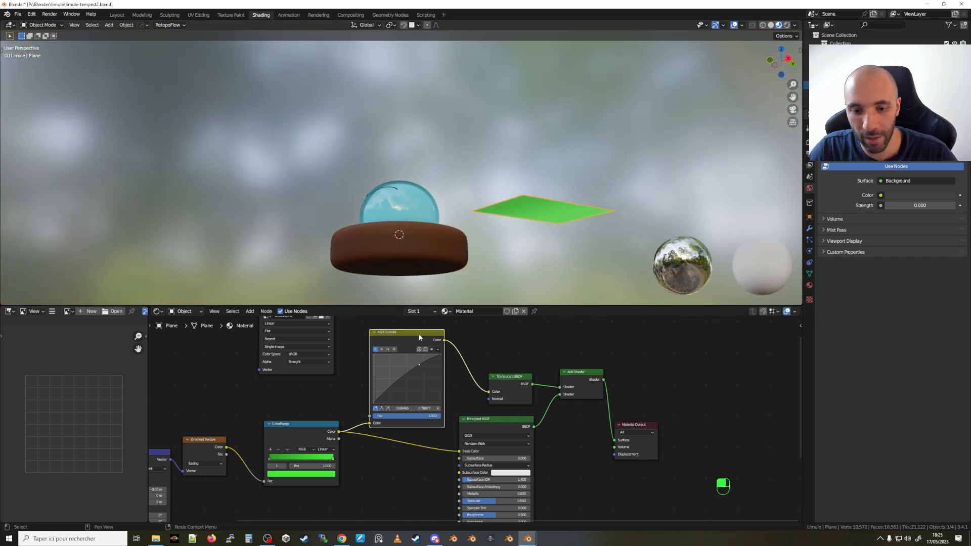
Compare the plane with the RGB Curves node muted and unmuted, and raise its curve point slightly higher.
key("m")
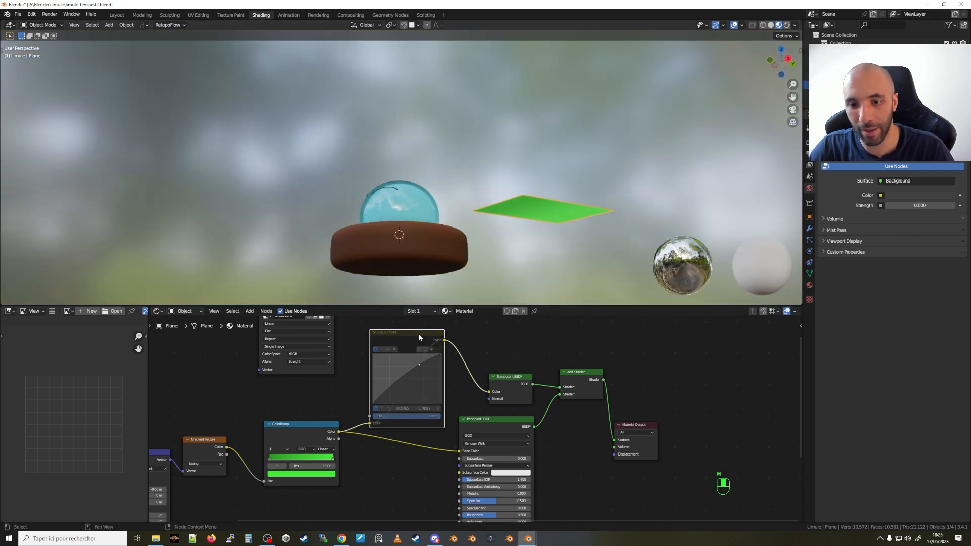
key("m")
key("m")
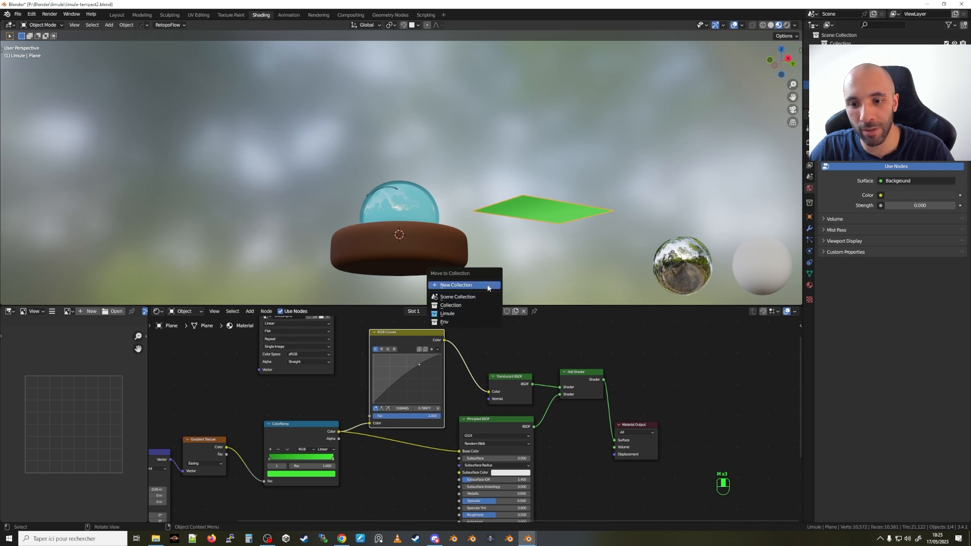
key("m")
key("m")
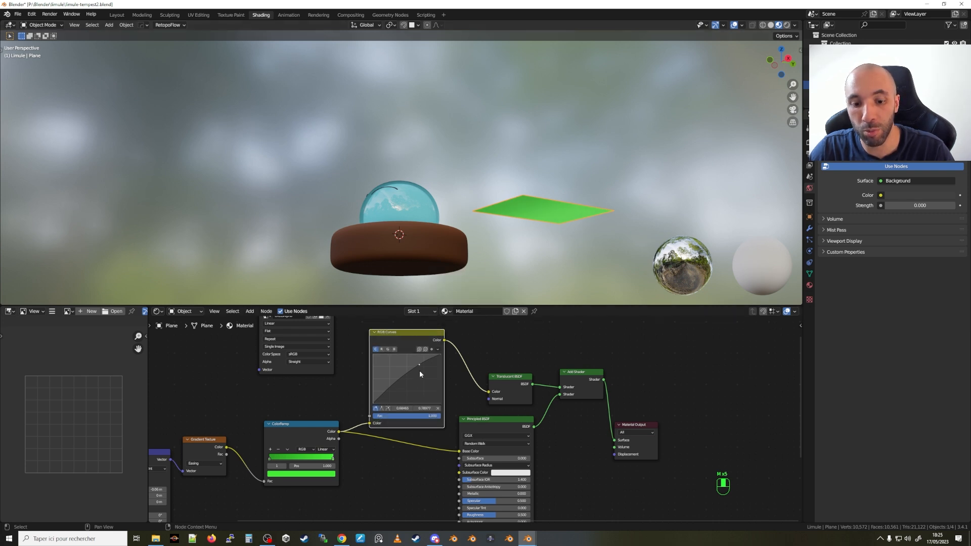
left_click_drag(420, 366, 419, 363)
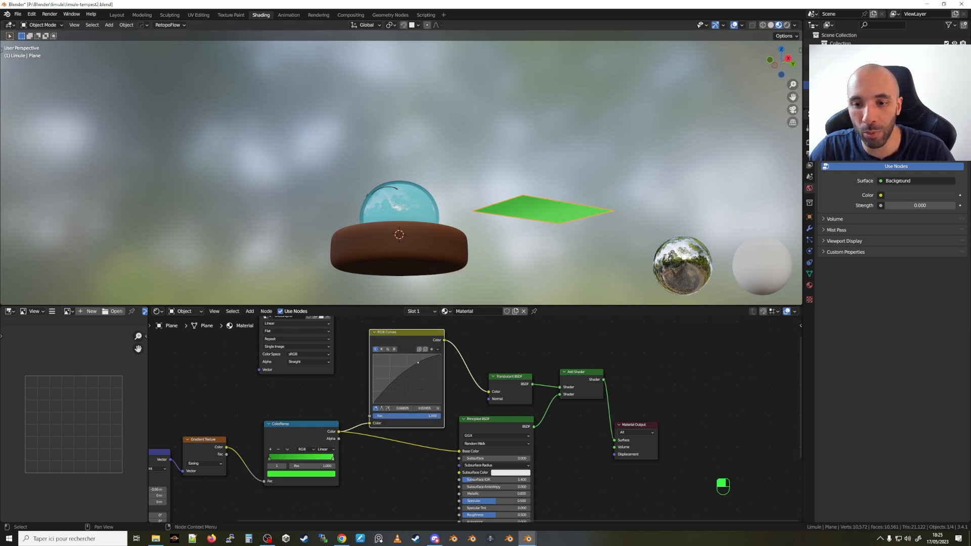
middle_click_drag(511, 237, 540, 258)
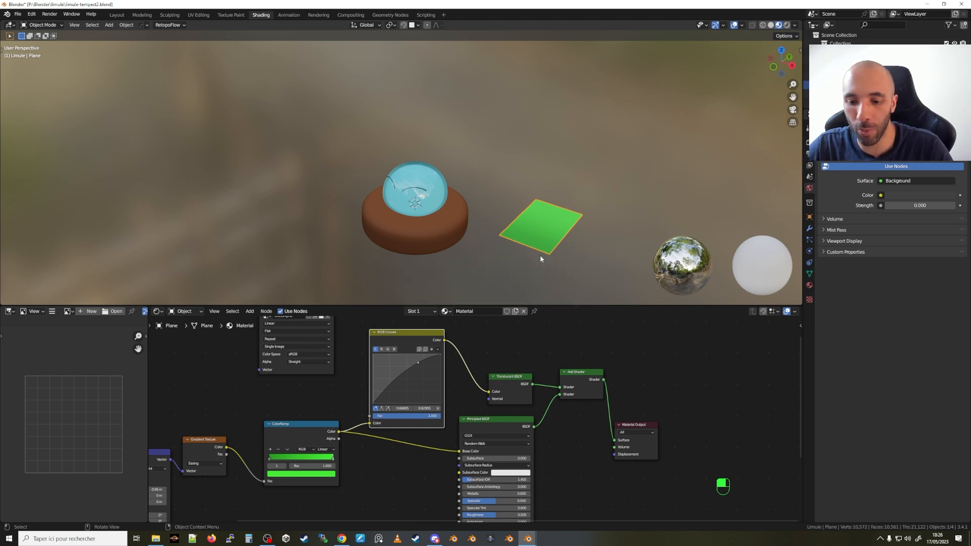
Add a Transparent BSDF node just above the Add Shader.
middle_click_drag(648, 378, 604, 421)
key("shift+a")
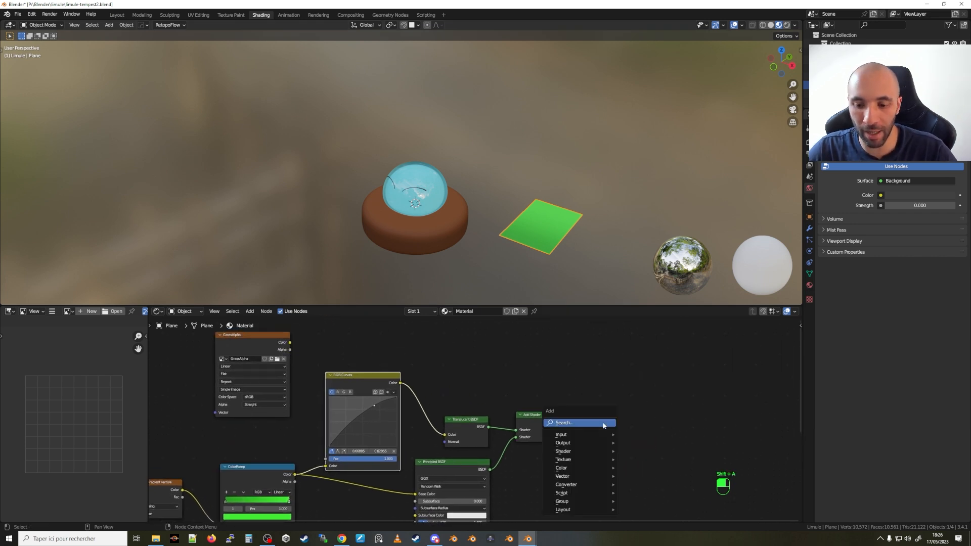
left_click(604, 424)
type("trans")
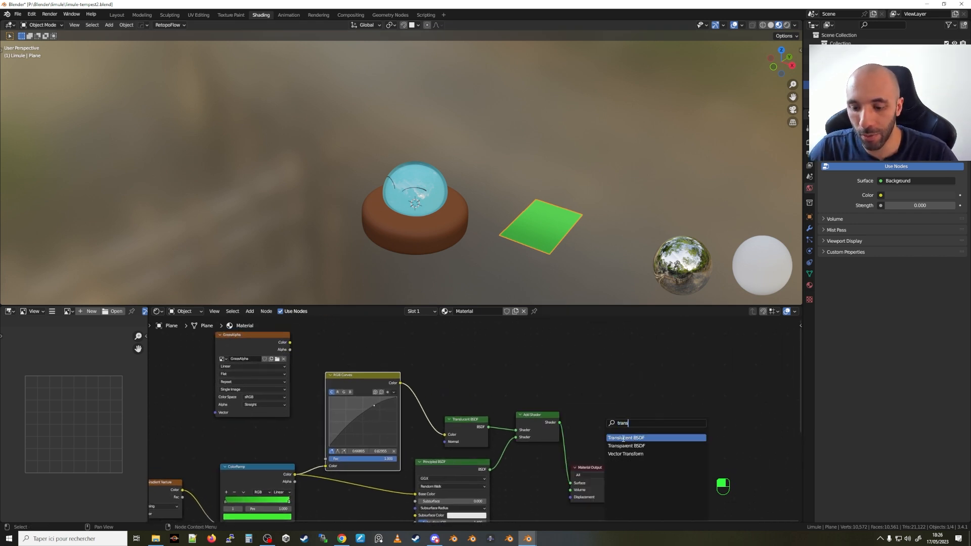
left_click(625, 446)
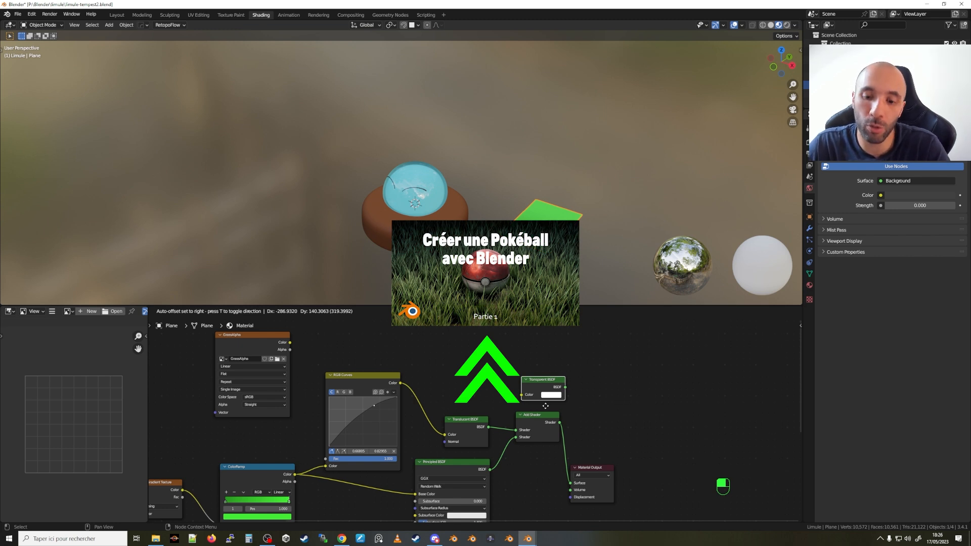
left_click(539, 400)
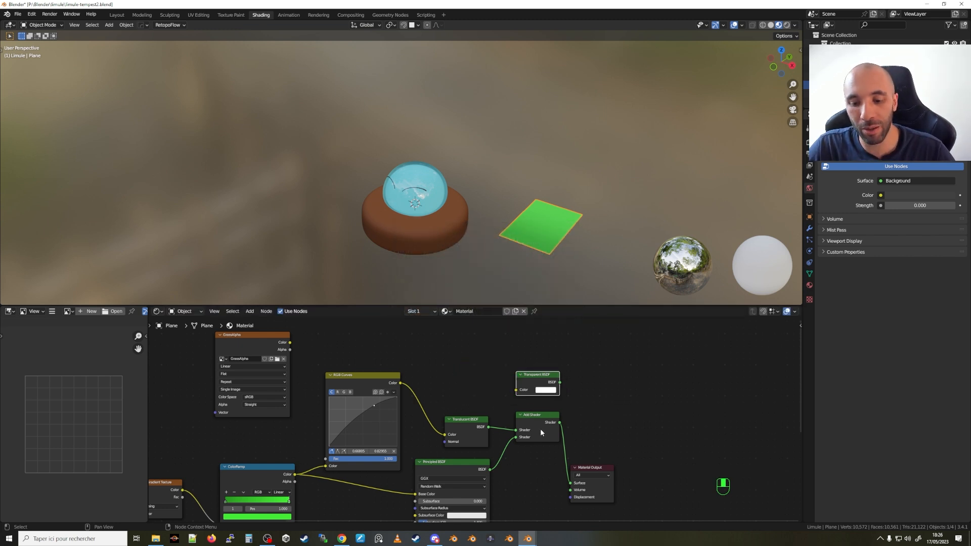
Join the Transparent BSDF and the Add Shader in a Mix Shader and move the Material Output beyond it.
right_click_drag(541, 430, 541, 391, "ctrl+shift")
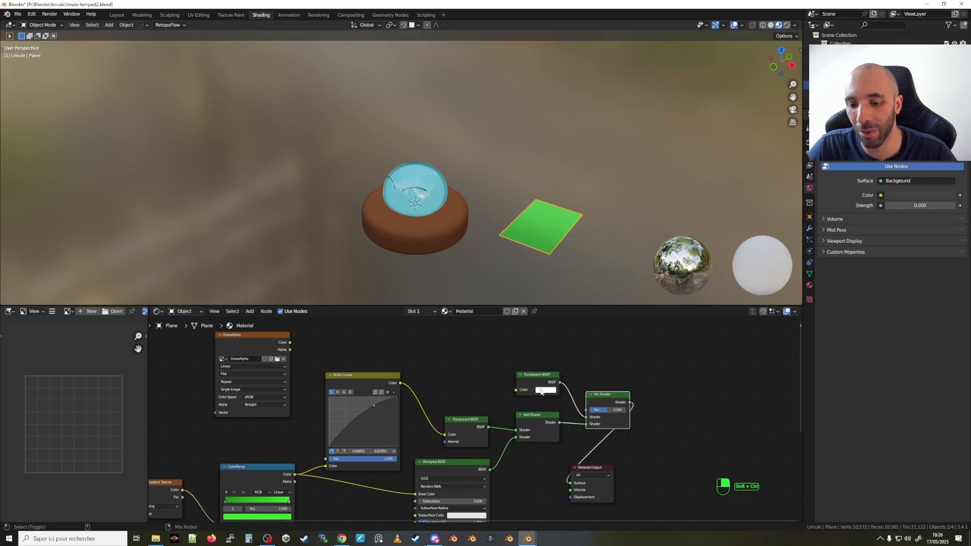
left_click(587, 472)
key("g")
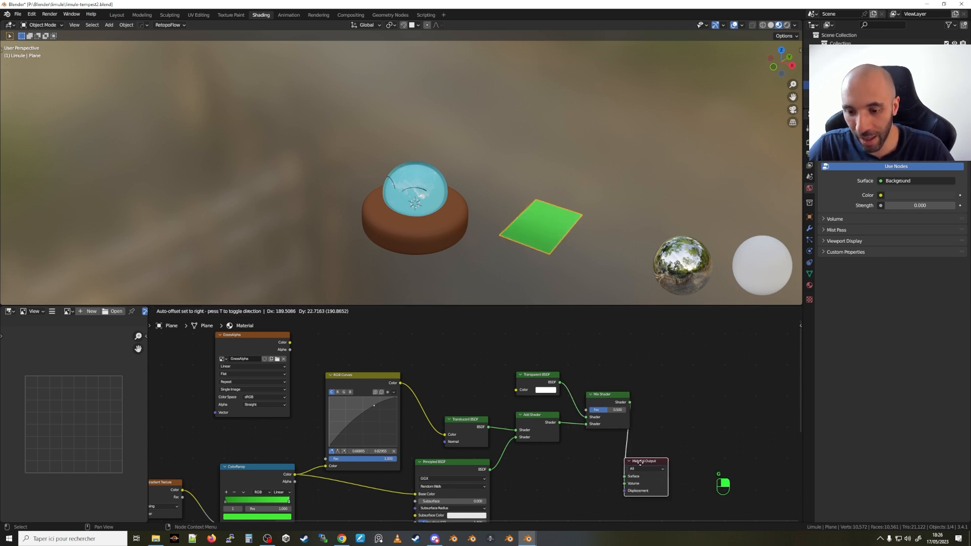
left_click(687, 395)
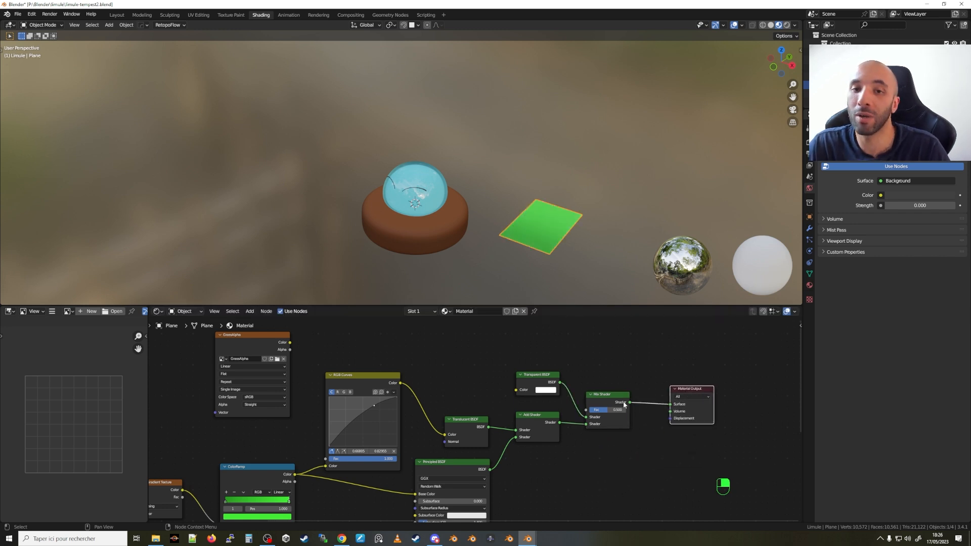
Move the GrassAlpha texture above the Transparent BSDF and connect its Color to the Mix Shader's Fac.
middle_click_drag(460, 358, 464, 378)
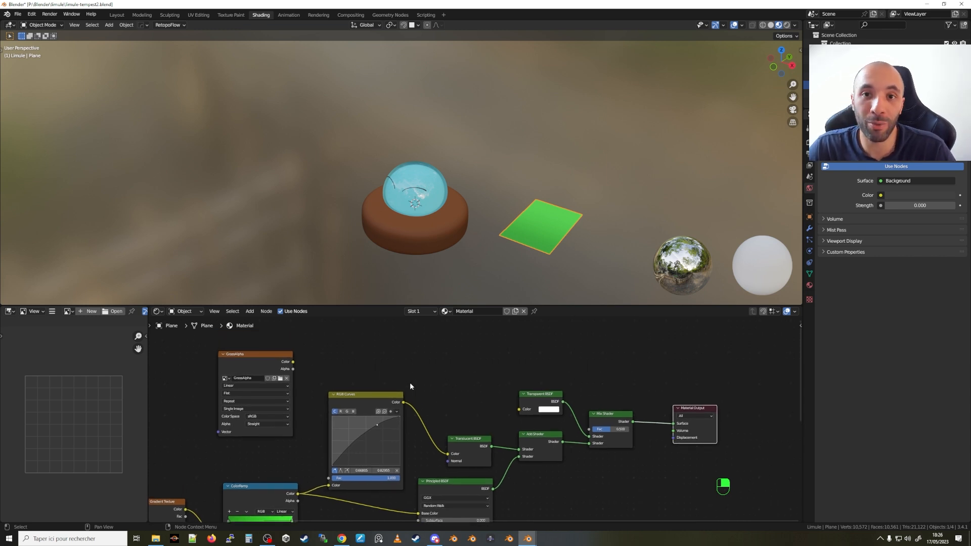
left_click(250, 356)
key("g")
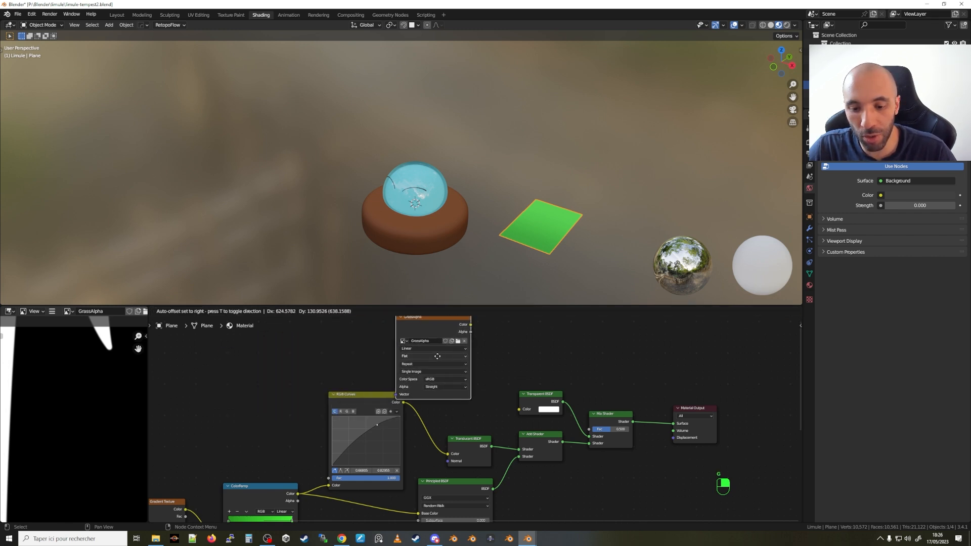
left_click(521, 342)
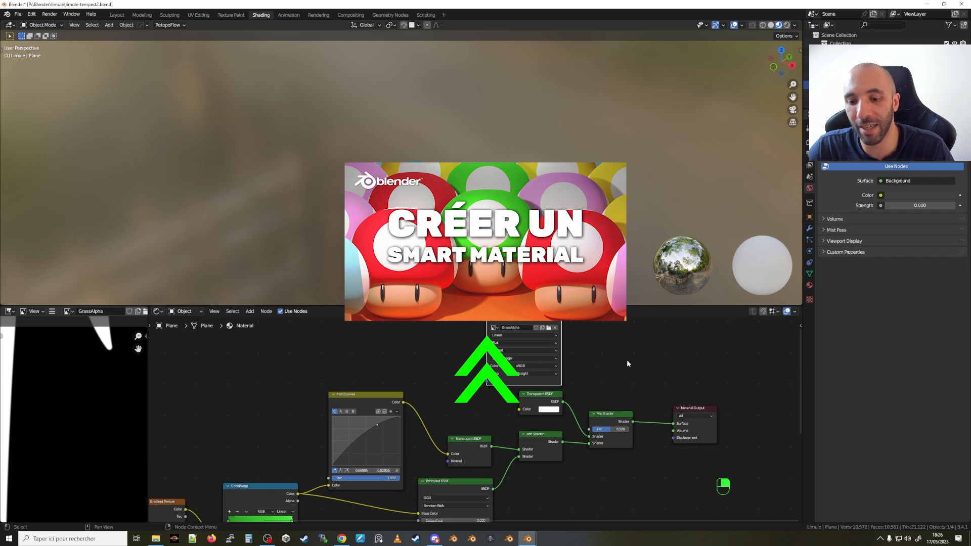
middle_click_drag(622, 364, 584, 383)
left_click_drag(523, 332, 550, 449)
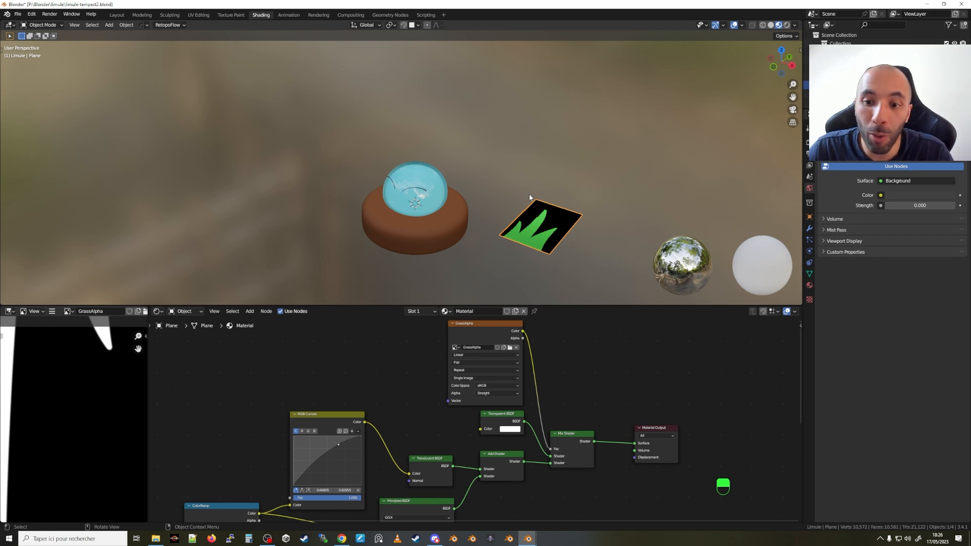
Set the grass material's Blend Mode to Alpha Clip in its settings and inspect the blades up close.
scroll(548, 217, "up", 3)
middle_click_drag(549, 217, 526, 265)
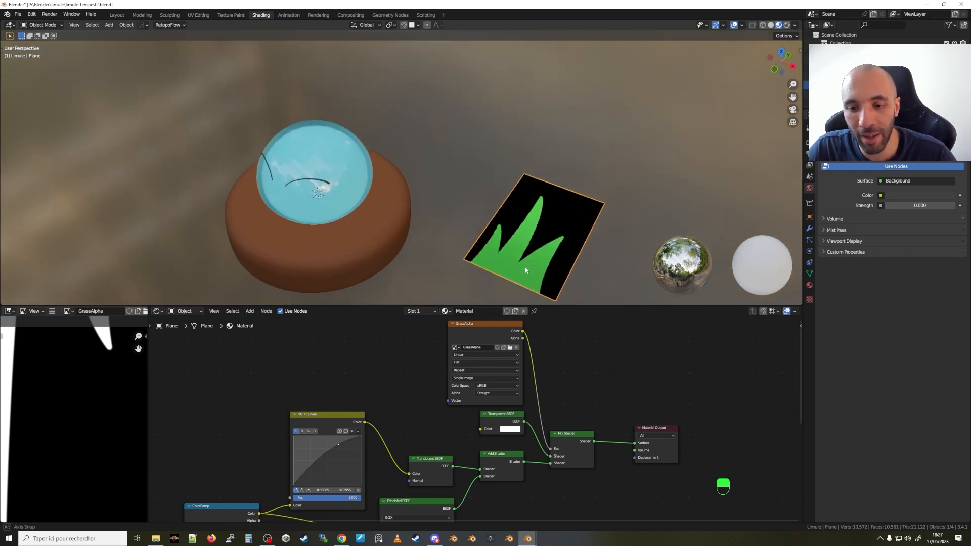
scroll(525, 265, "up", 3)
scroll(537, 236, "down", 2)
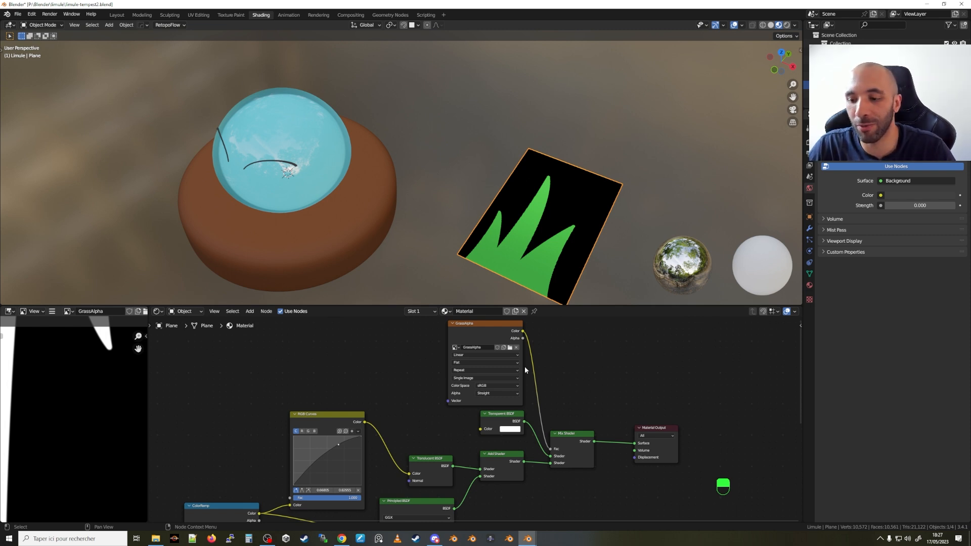
left_click(800, 326)
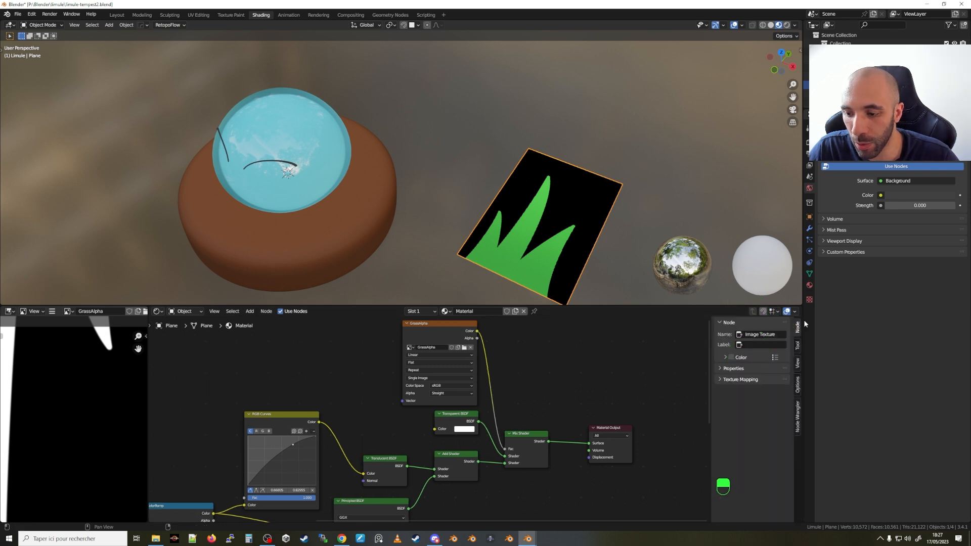
left_click(799, 385)
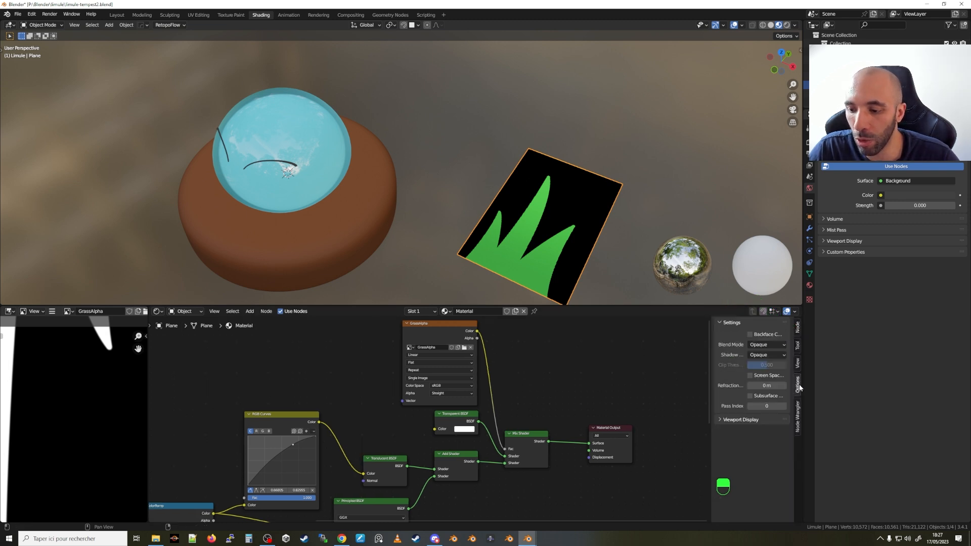
left_click(756, 346)
left_click(762, 363)
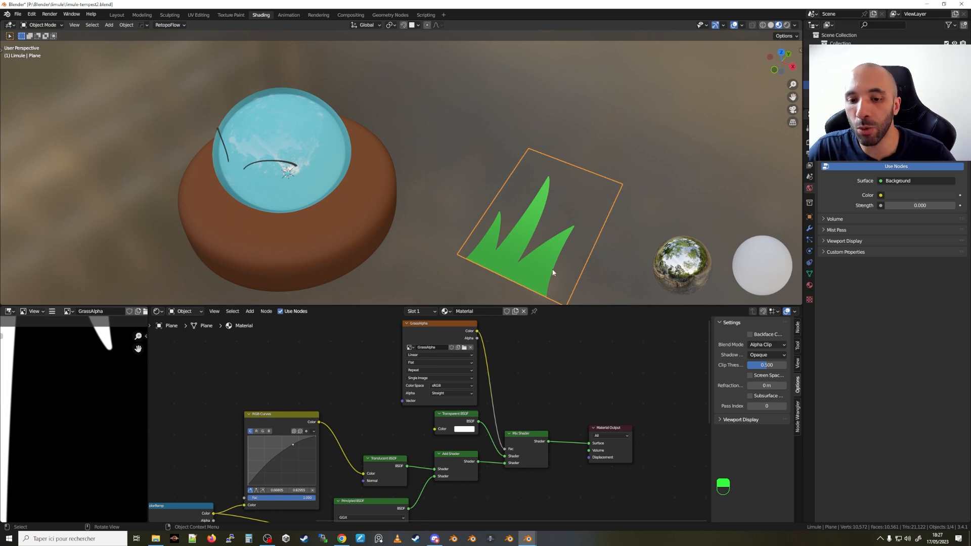
scroll(534, 206, "up", 5)
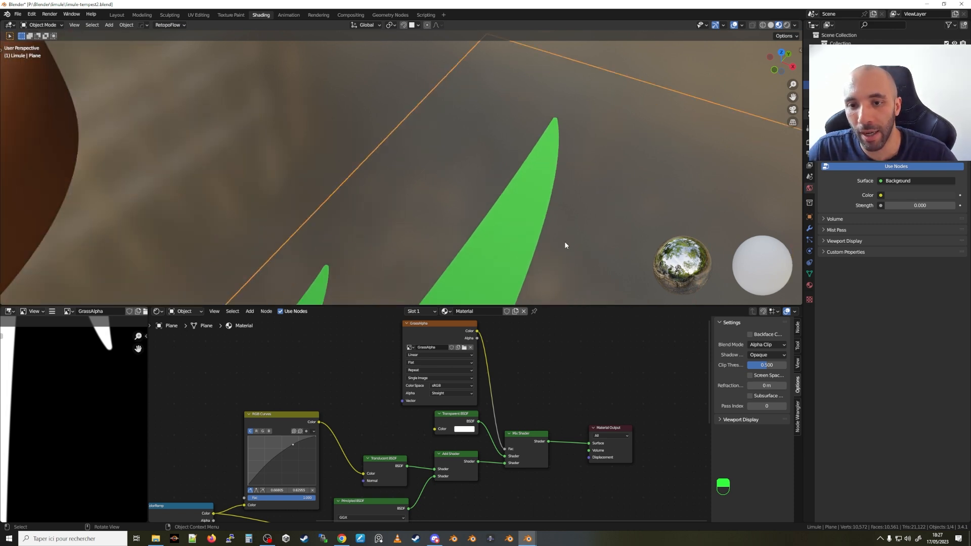
scroll(568, 212, "up", 4)
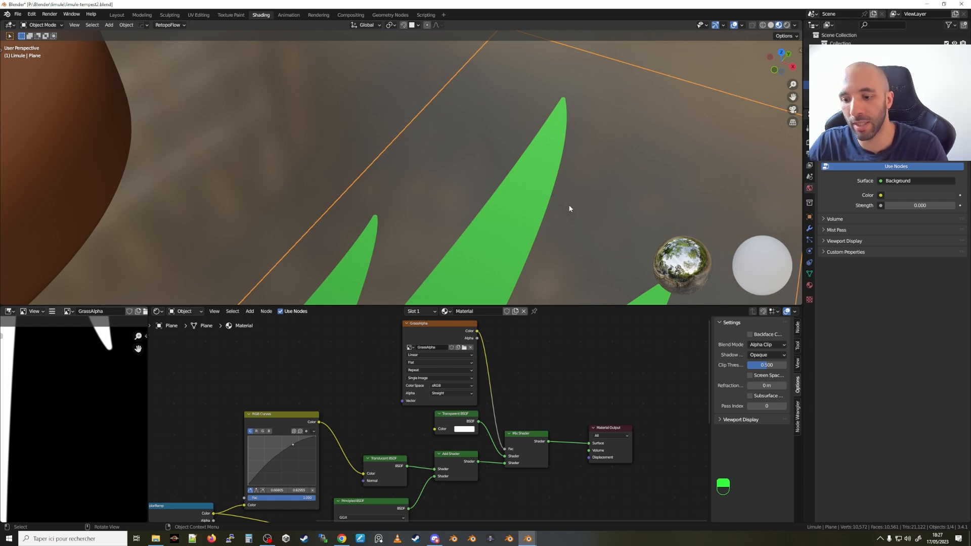
Try the Alpha Hashed blend mode on the grass material and examine the blade edges up close.
left_click(766, 344)
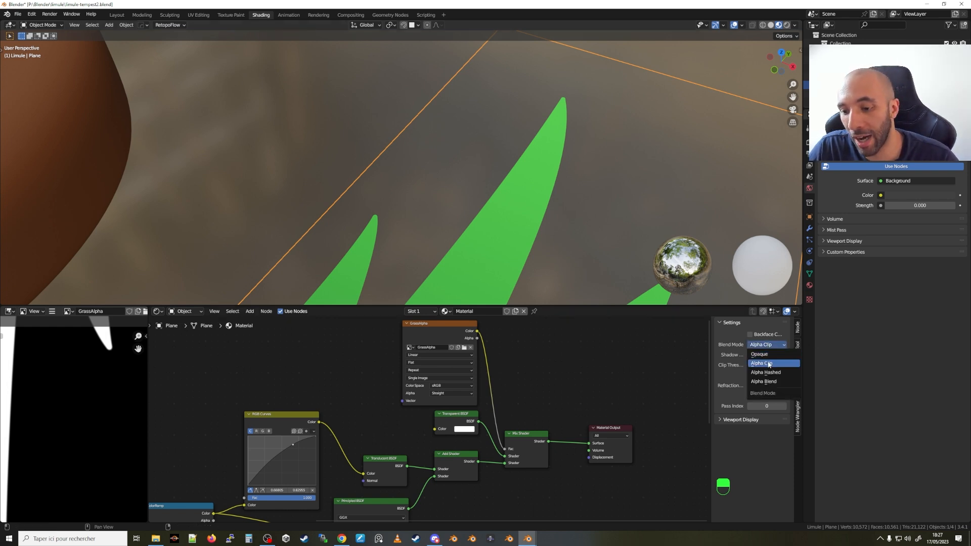
left_click(770, 373)
scroll(550, 227, "up", 3)
middle_click_drag(545, 238, 556, 221, "shift")
scroll(556, 225, "up", 3)
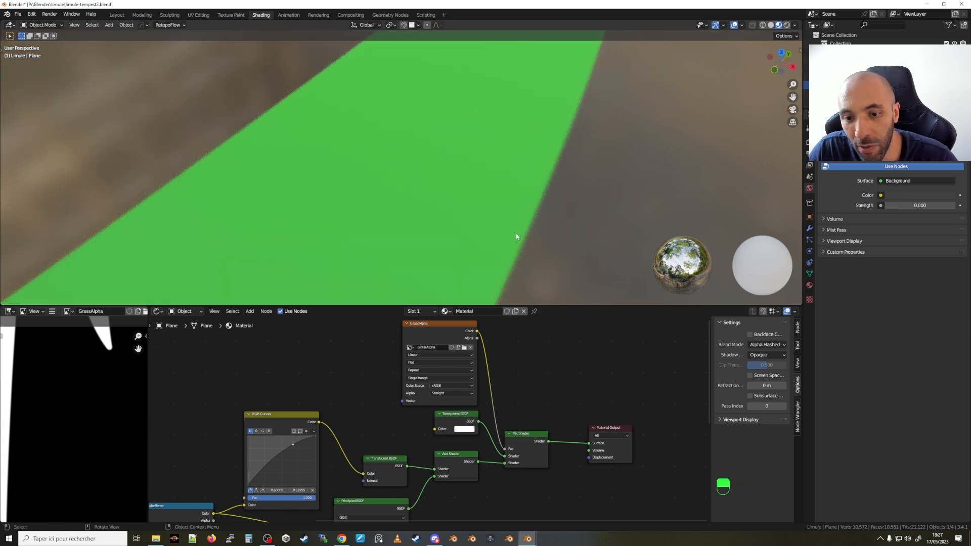
scroll(520, 241, "down", 4)
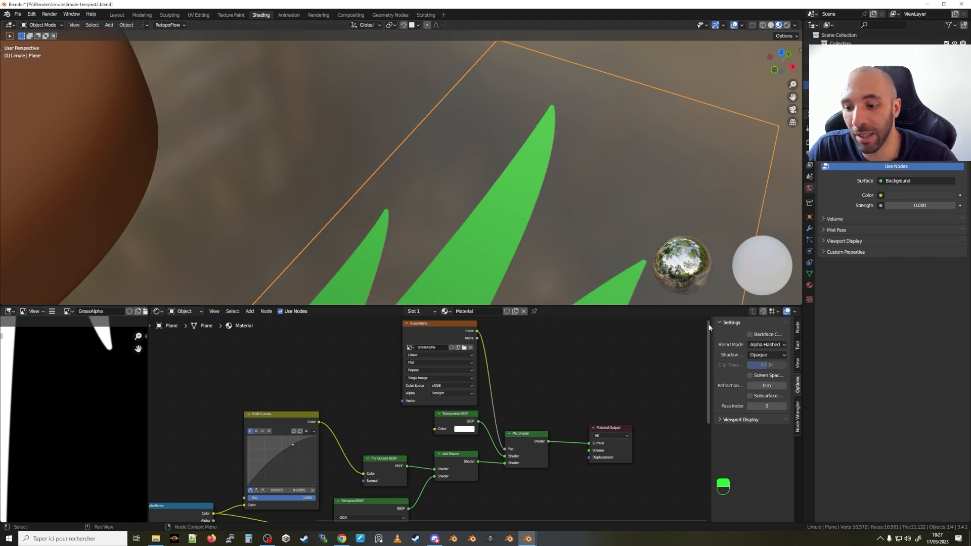
Try the Alpha Blend mode on the grass material and compare how the blade edges look.
left_click(767, 344)
left_click(771, 383)
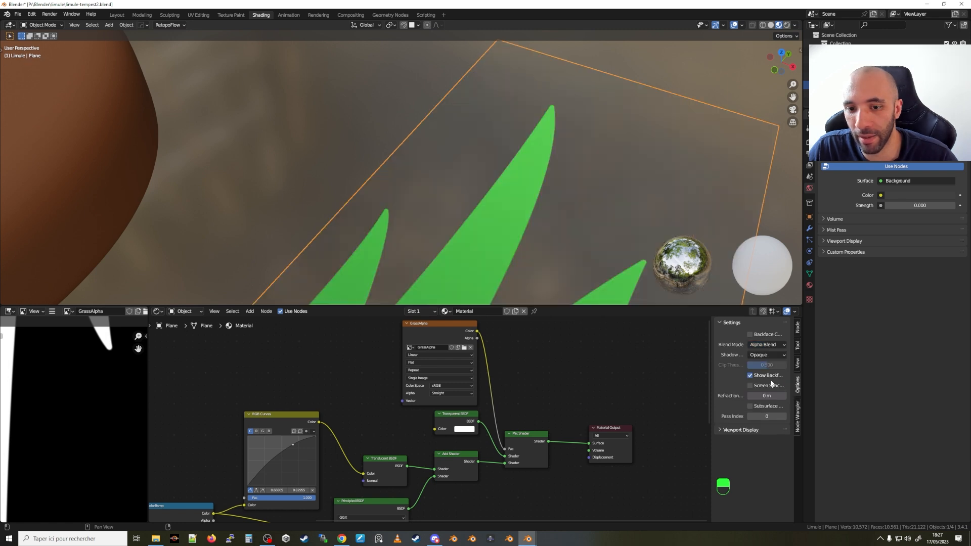
scroll(532, 235, "up", 6)
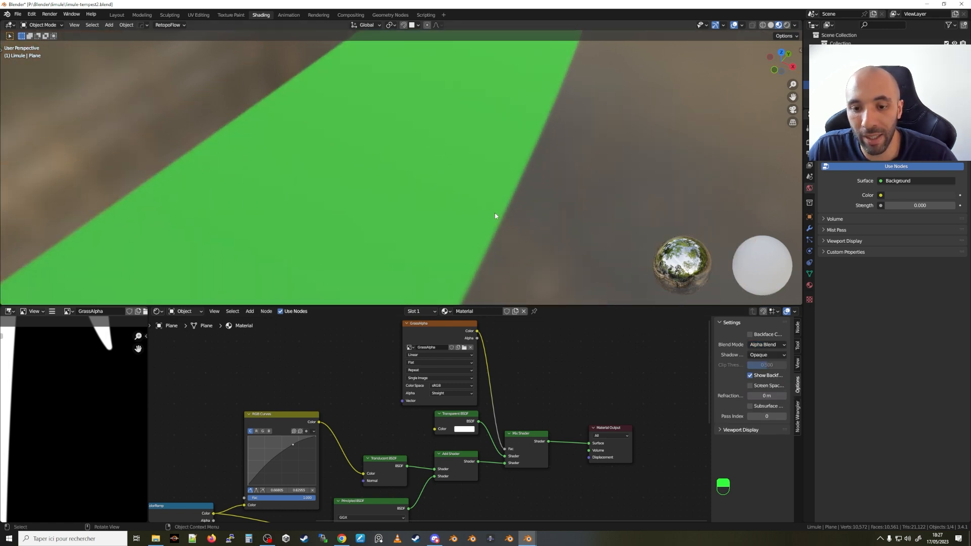
scroll(529, 223, "down", 5)
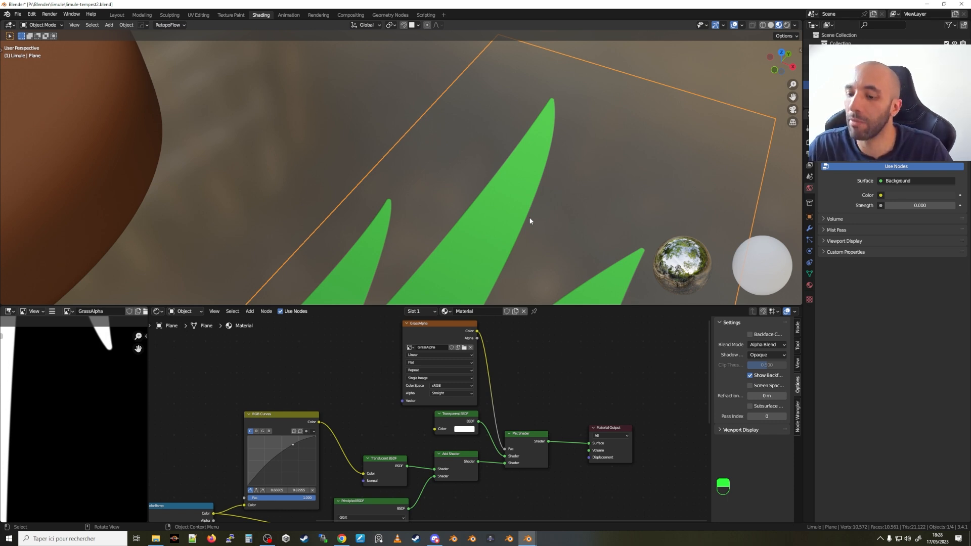
Return the grass material's Blend Mode to Alpha Clip and check the whole plane beside the slime.
left_click(768, 344)
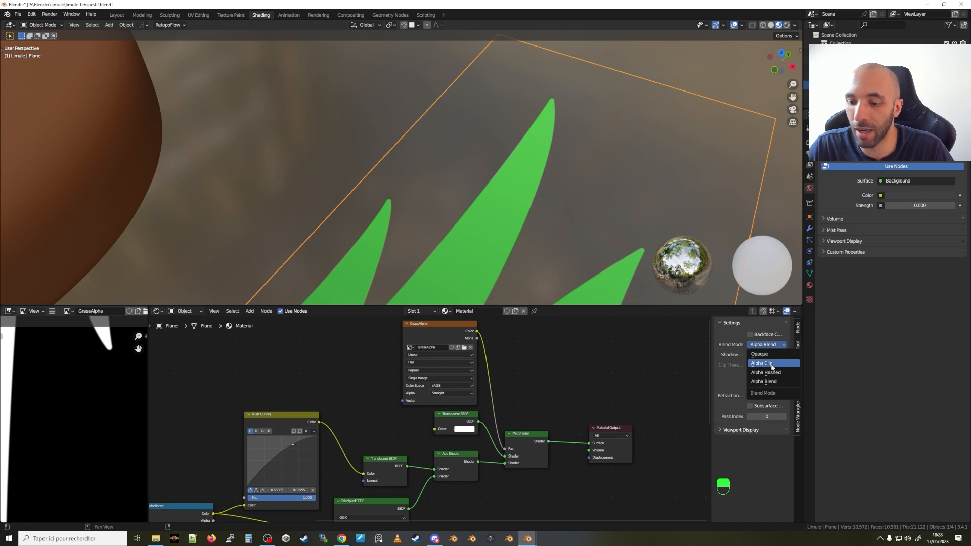
left_click(767, 369)
scroll(524, 187, "down", 5)
middle_click_drag(474, 217, 538, 224)
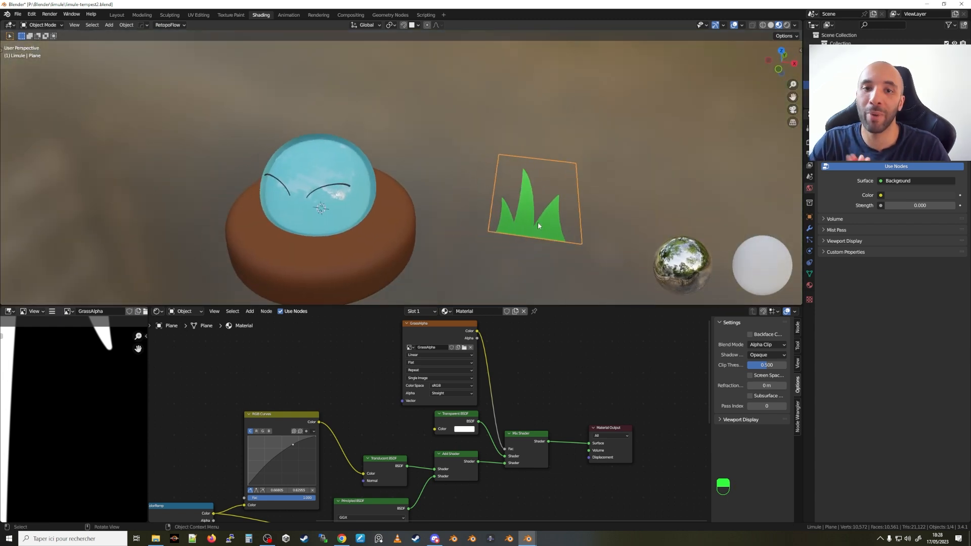